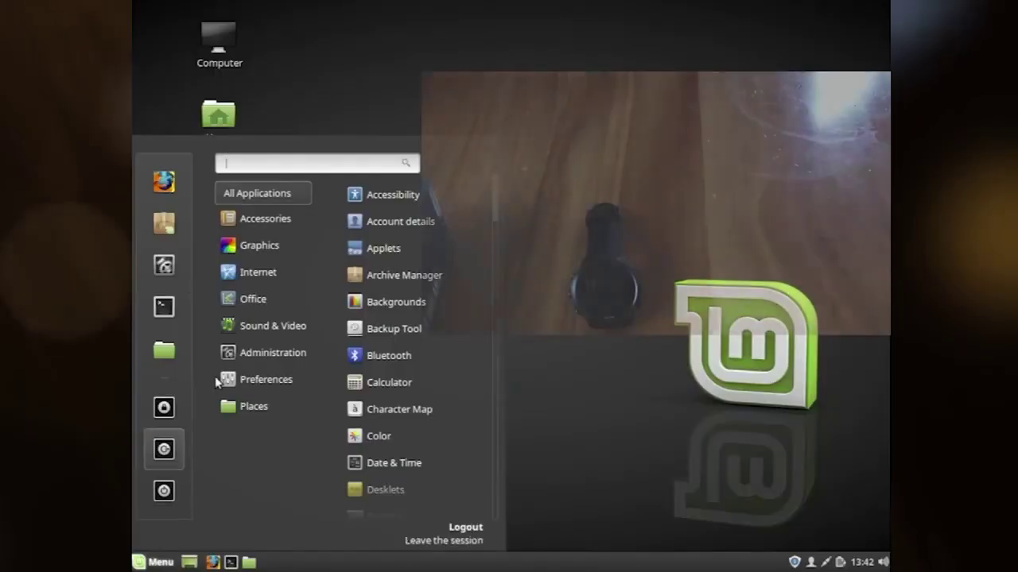
click(272, 352)
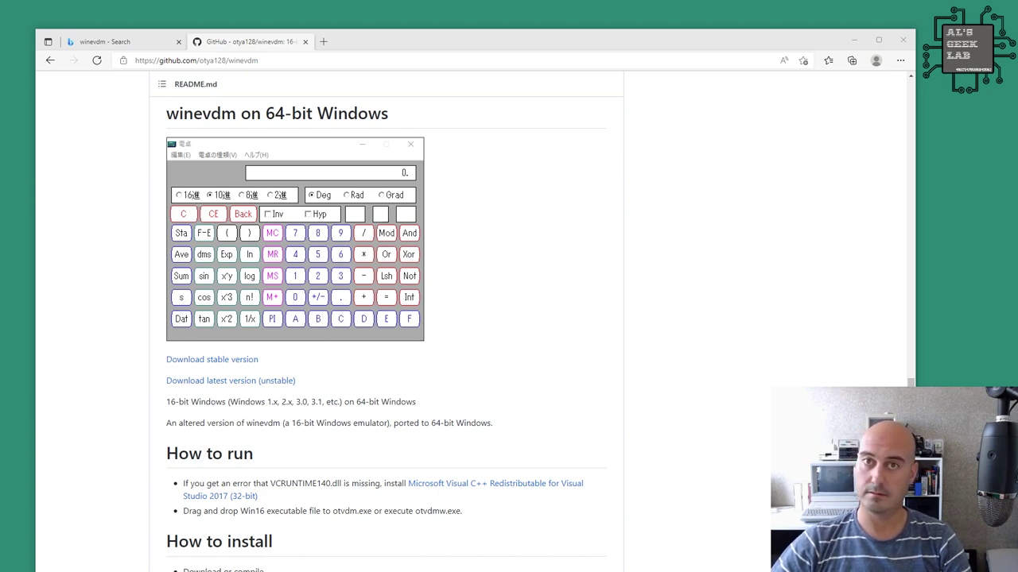
Examine the winevdm repository's web address and file list on GitHub, ending at its README.
scroll(386, 318, up, 20)
scroll(386, 318, up, 2)
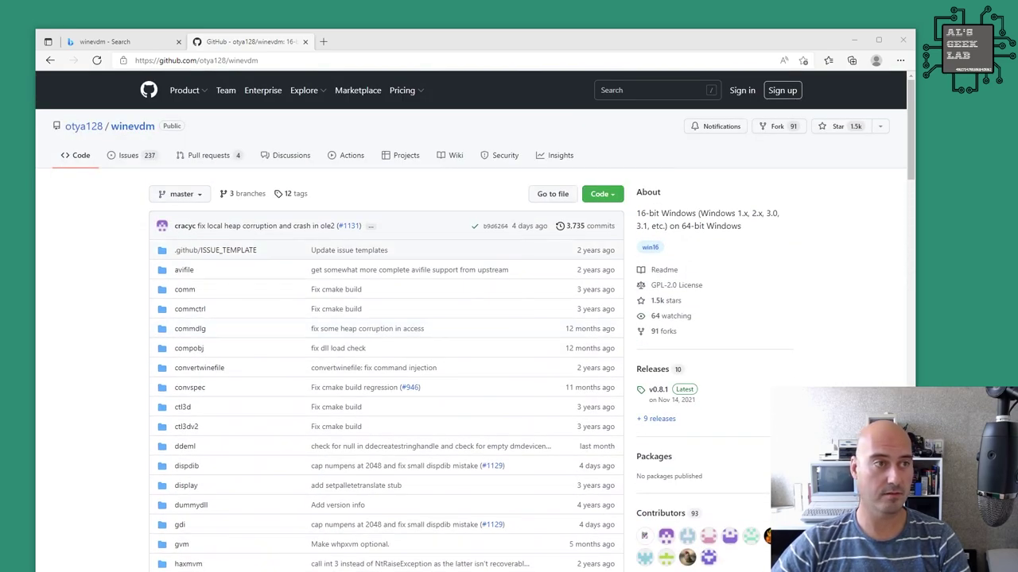
drag(184, 60, 222, 60)
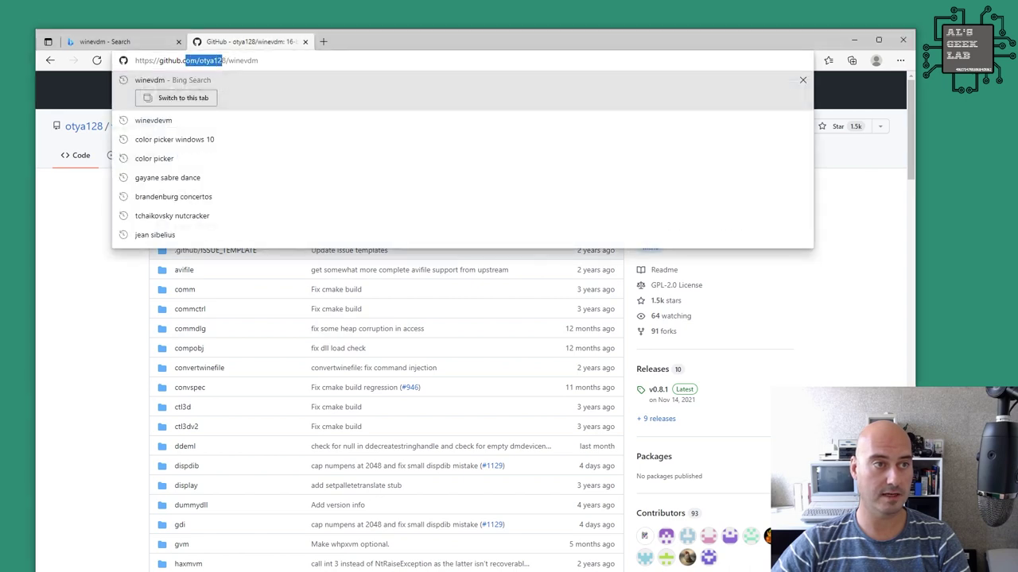
click(228, 60)
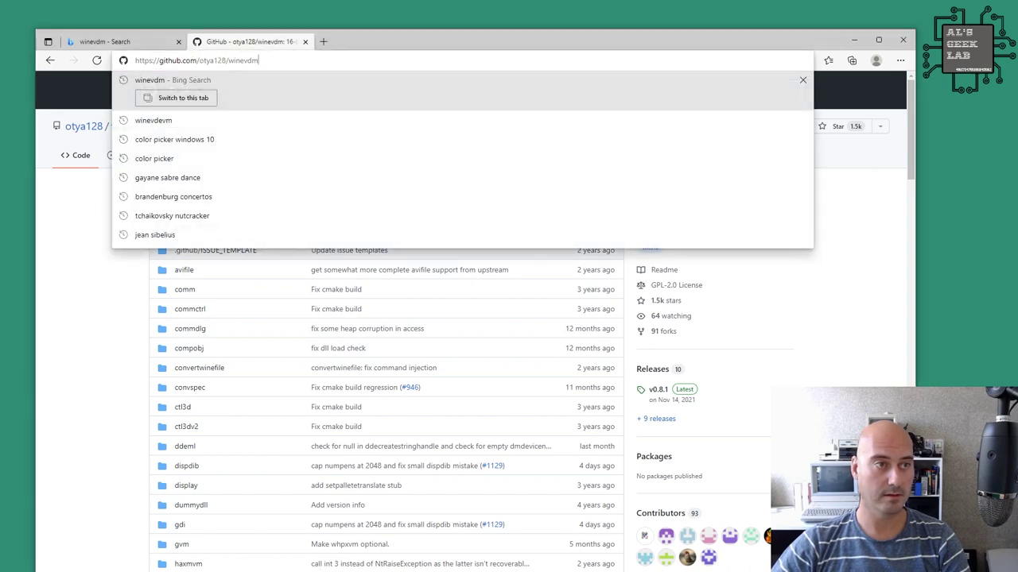
key(Escape)
scroll(387, 318, down, 10)
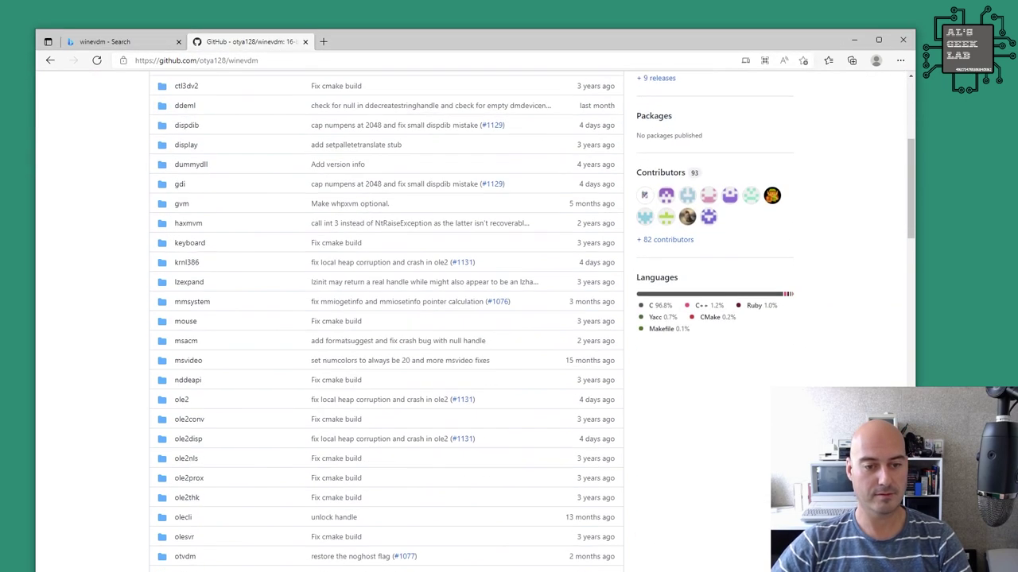
scroll(386, 318, down, 12)
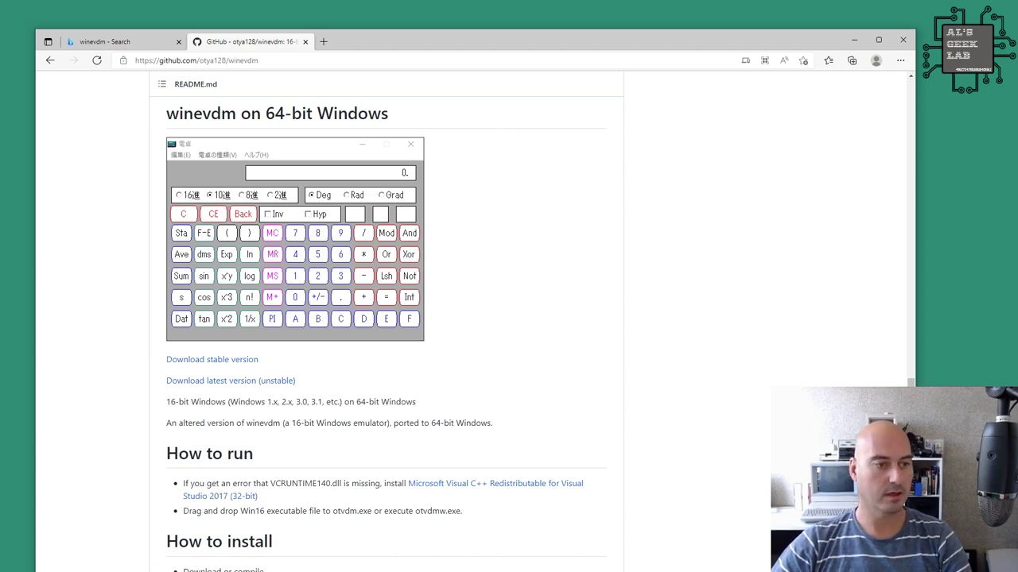
Read the README lines on the supported 16-bit Windows versions and the altered version of winevdm.
drag(166, 402, 416, 402)
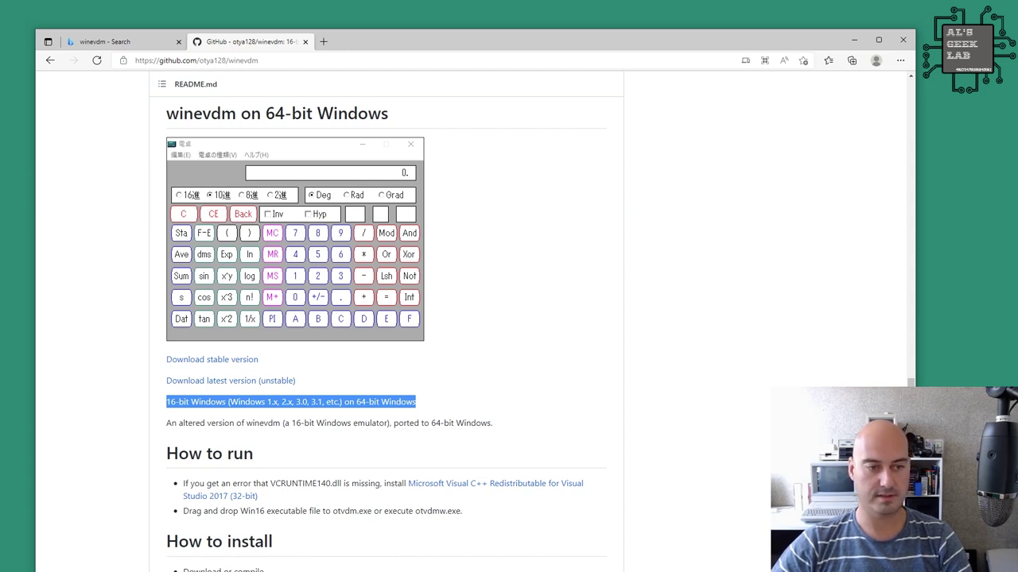
click(417, 402)
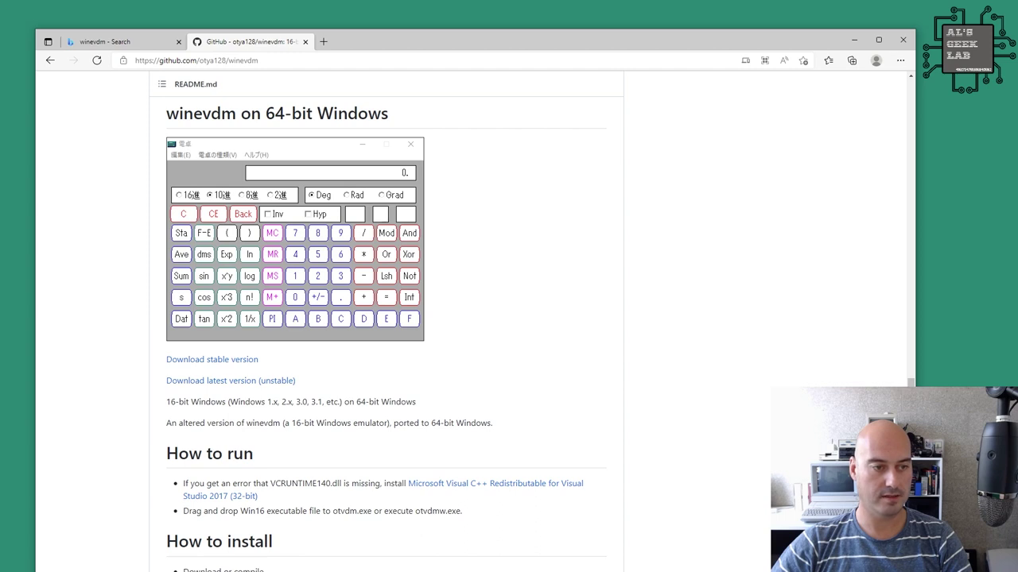
drag(166, 422, 283, 422)
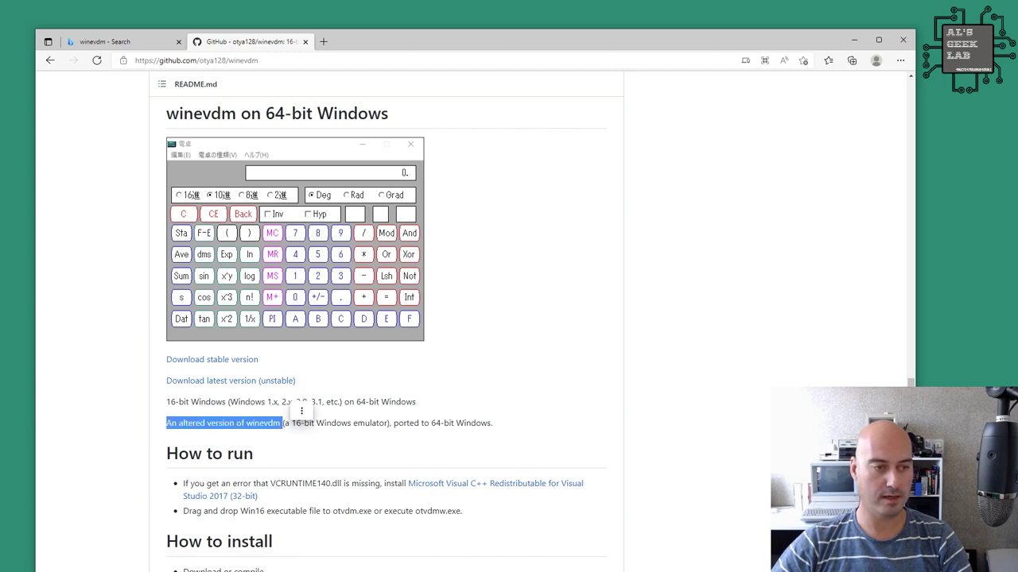
click(282, 423)
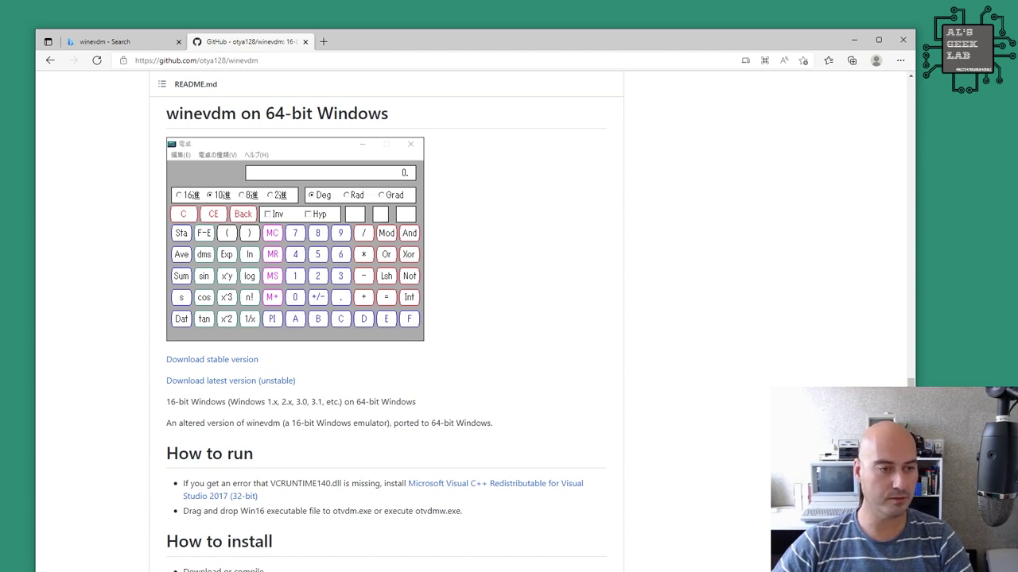
drag(267, 401, 293, 401)
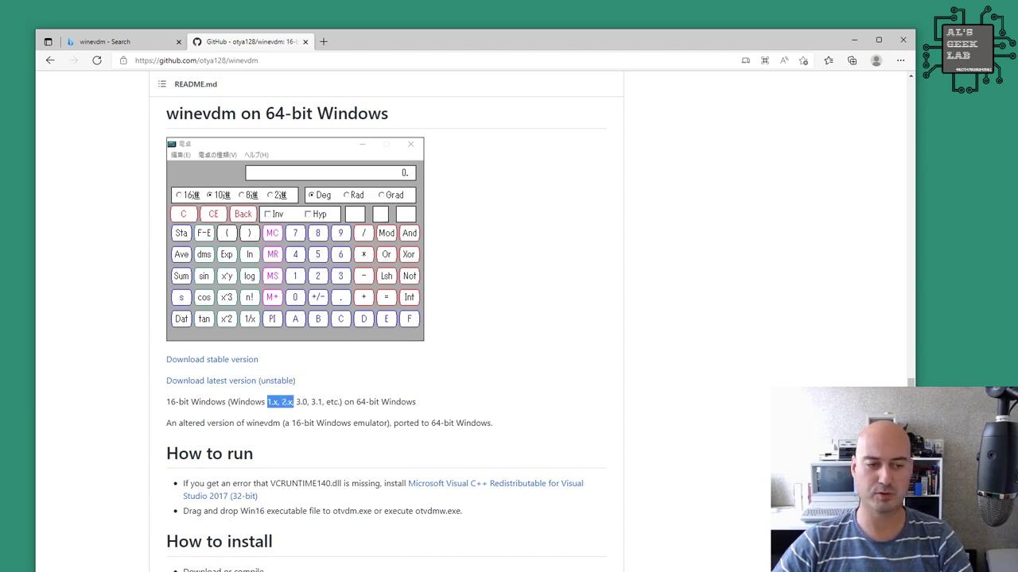
click(314, 391)
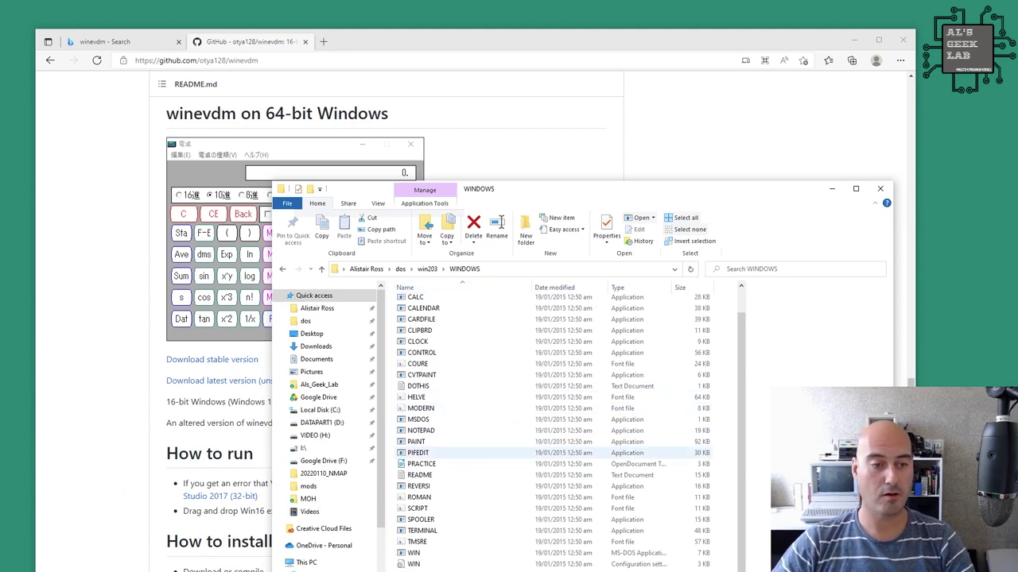
Open the WINDOWS folder inside win203 in File Explorer and launch the CALC application.
click(427, 269)
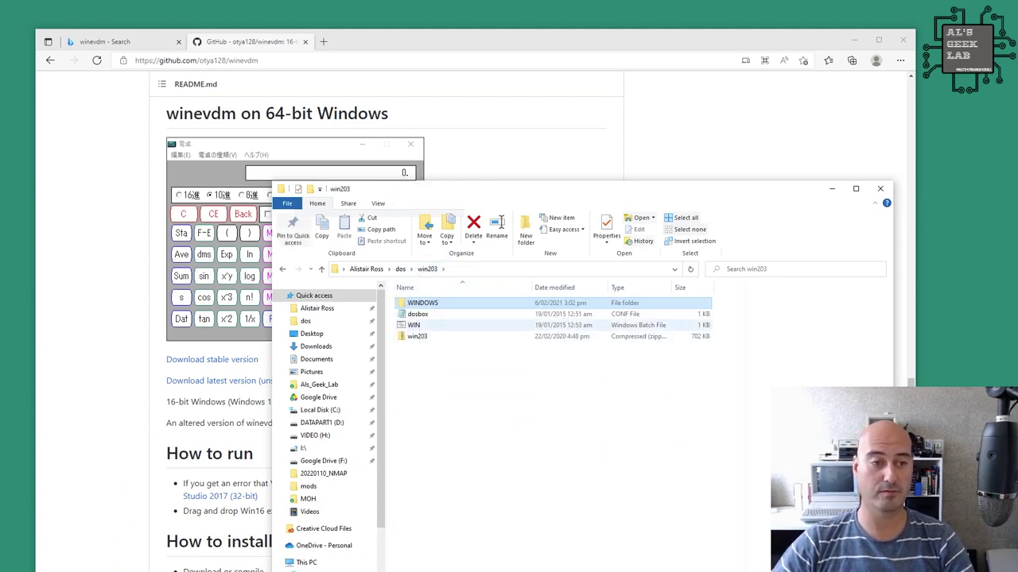
double_click(423, 303)
scroll(477, 430, down, 1)
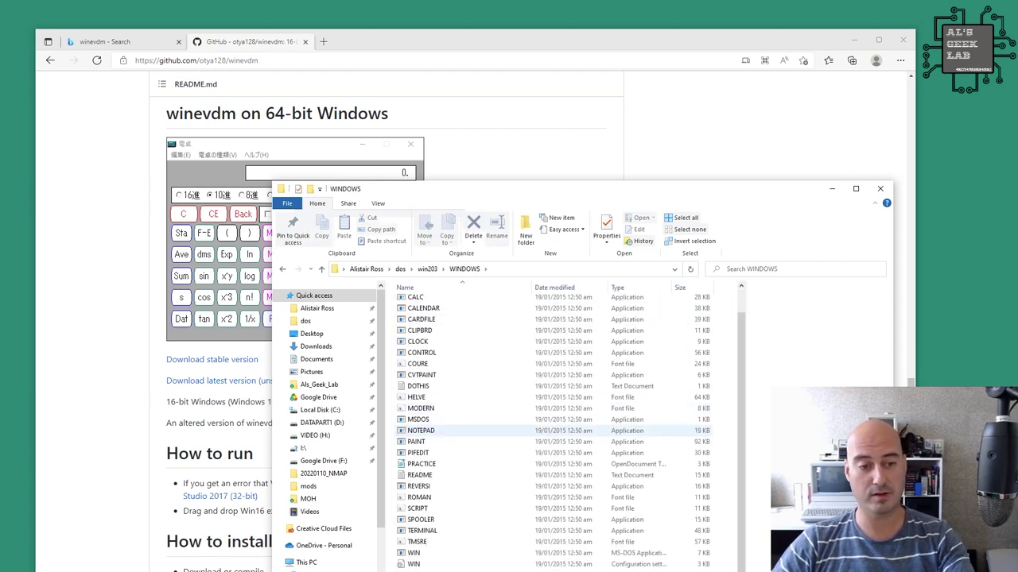
scroll(429, 515, up, 1)
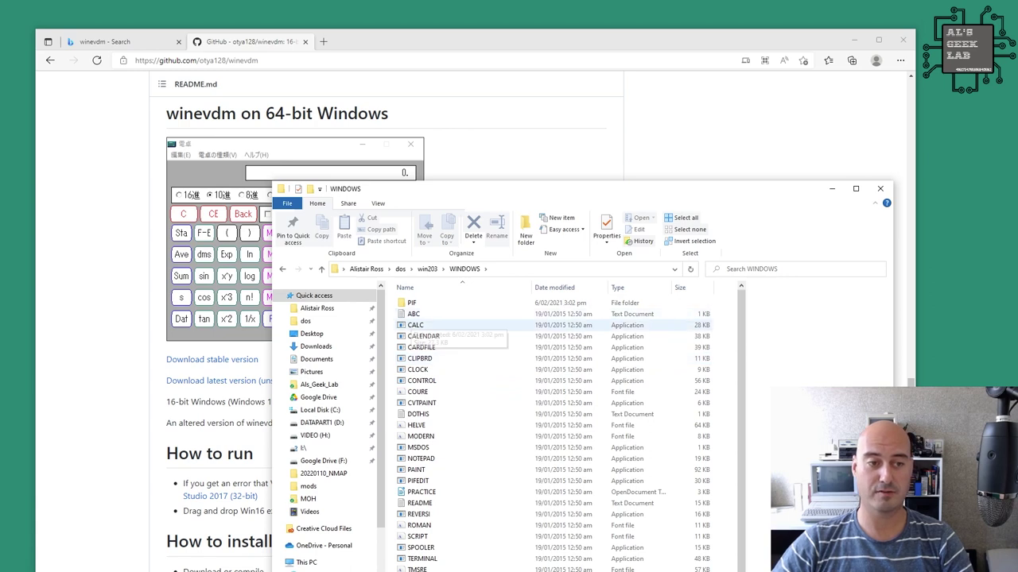
right_click(419, 325)
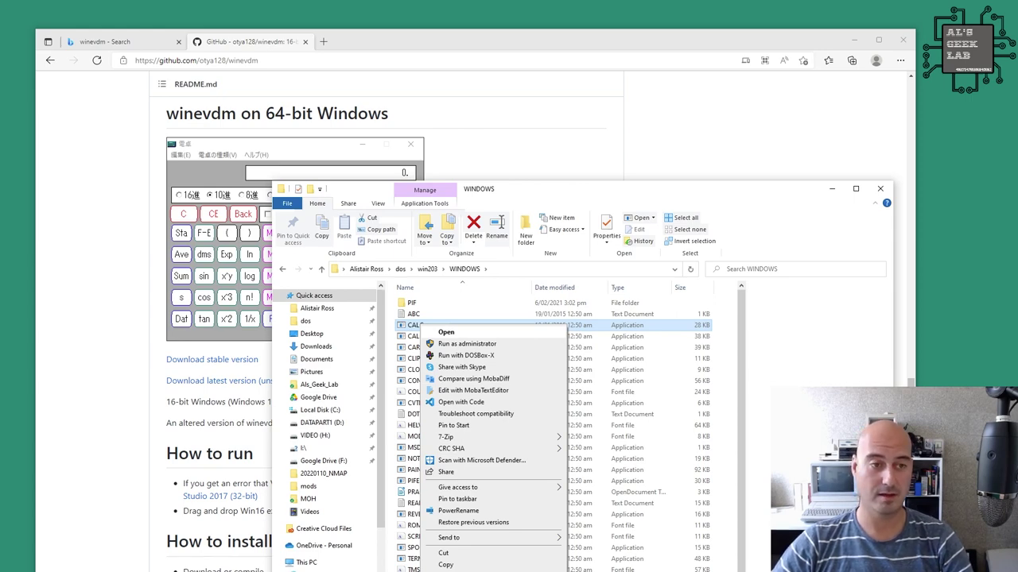
key(Return)
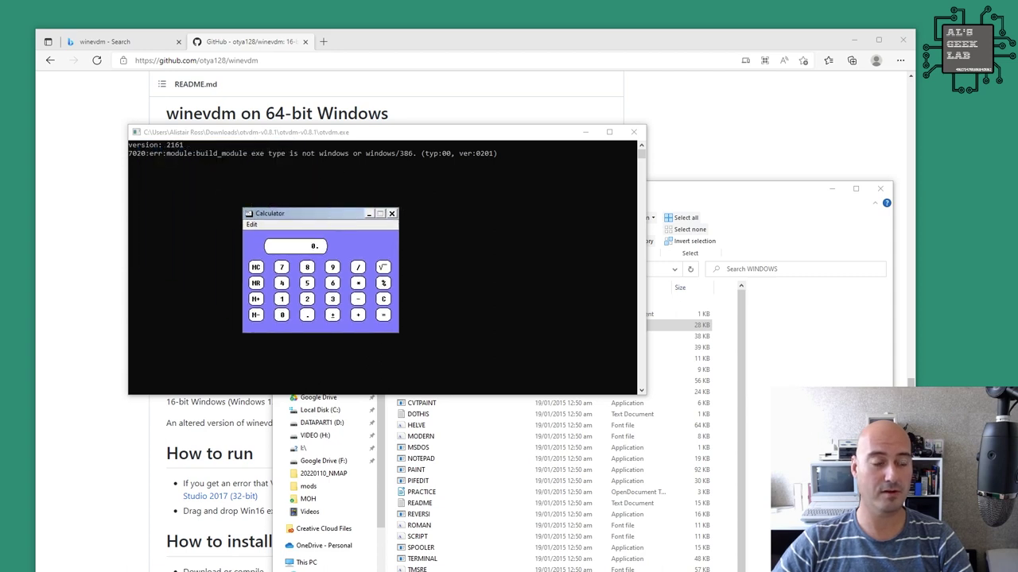
View the Calculator's About information, dismiss it, and enter 1258 in the calculator.
key(alt+e)
key(Up)
key(Return)
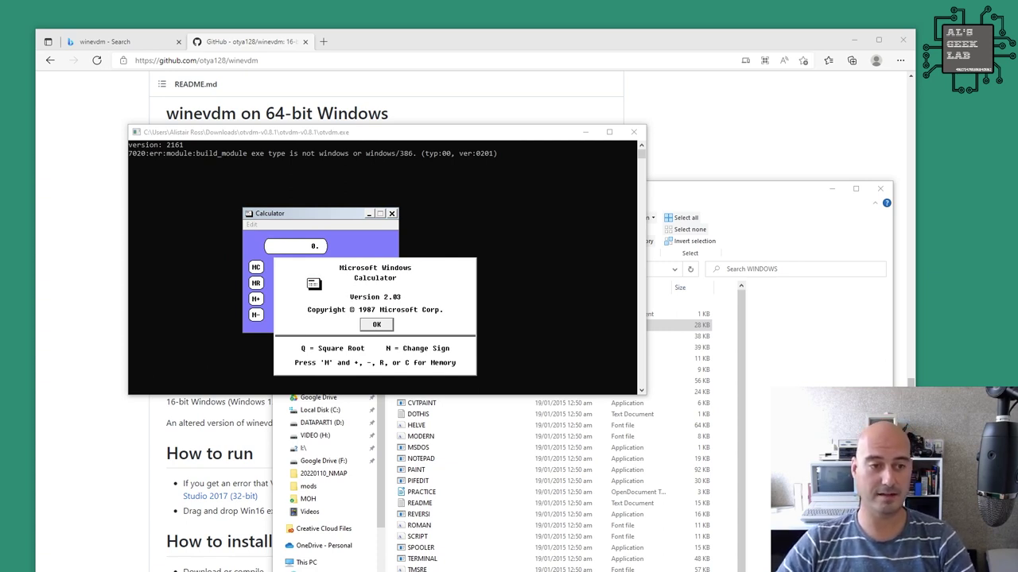
key(Return)
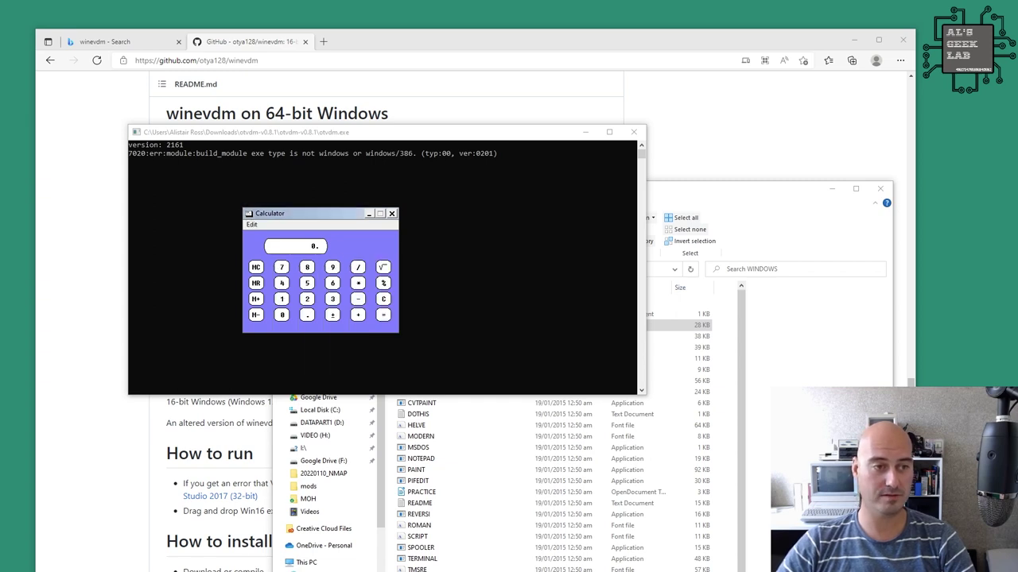
text(12)
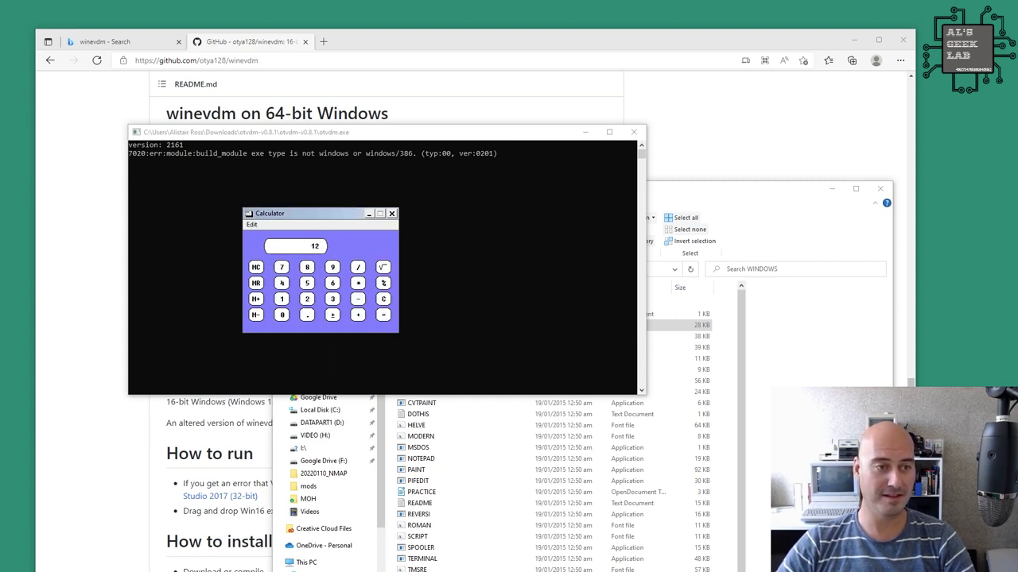
text(58)
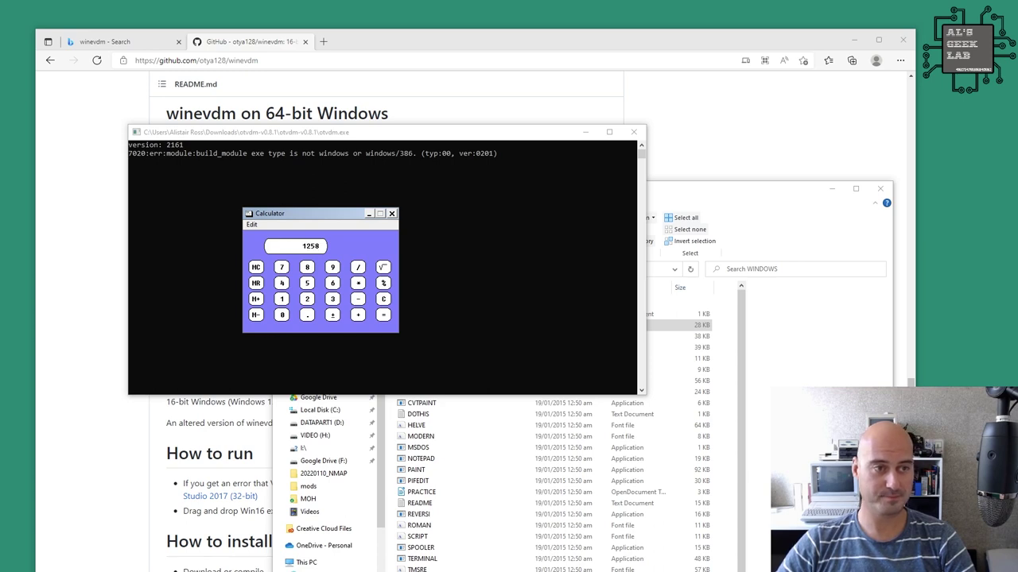
Check the About information once more with the number entered in the Calculator, and dismiss it.
key(alt+e)
key(Down)
key(Down)
key(Down)
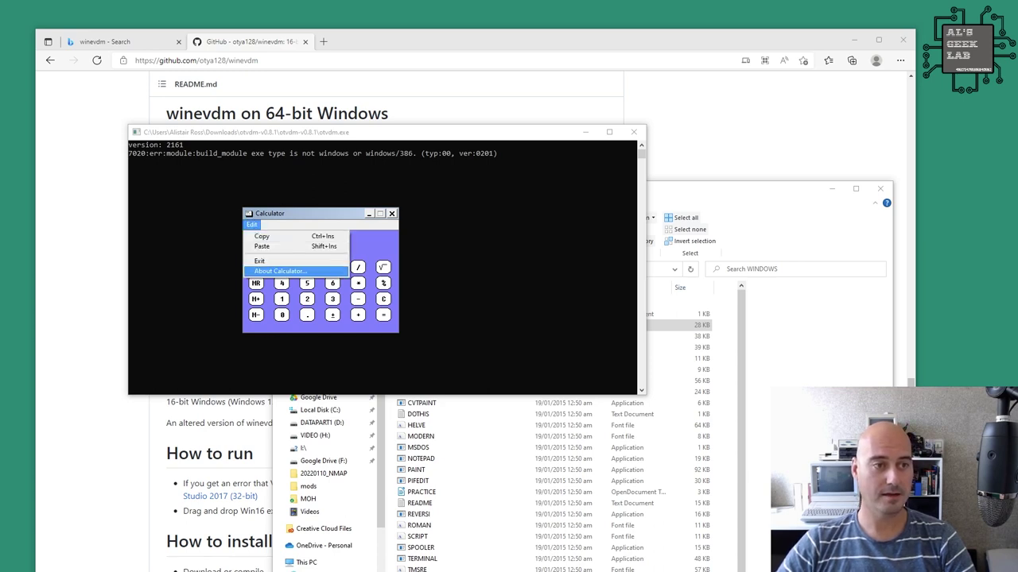
key(Return)
key(Return)
Exit the Windows 2 Calculator using its own Exit command.
key(alt)
key(Down)
key(Down)
key(Down)
key(Down)
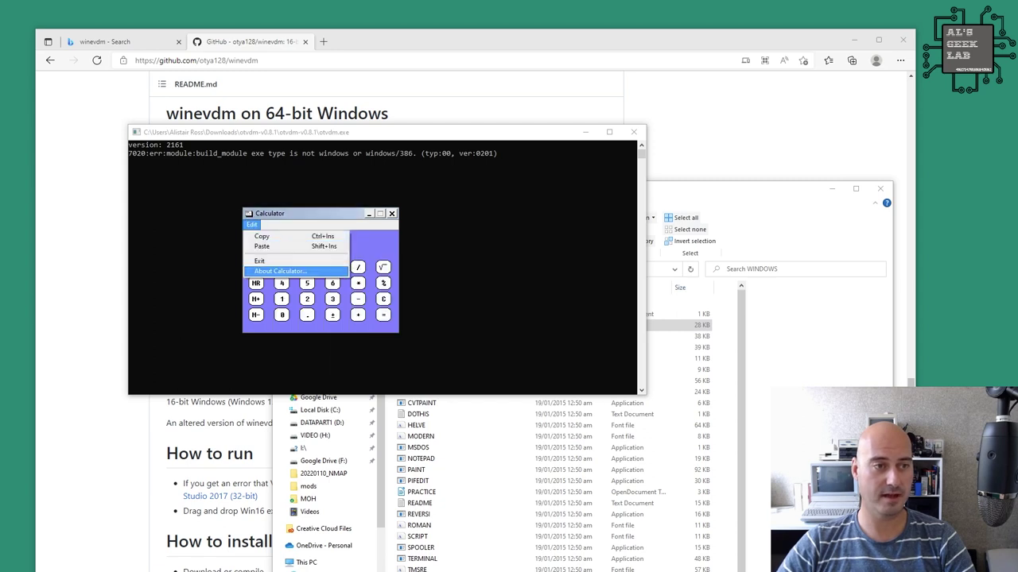
key(Up)
key(Return)
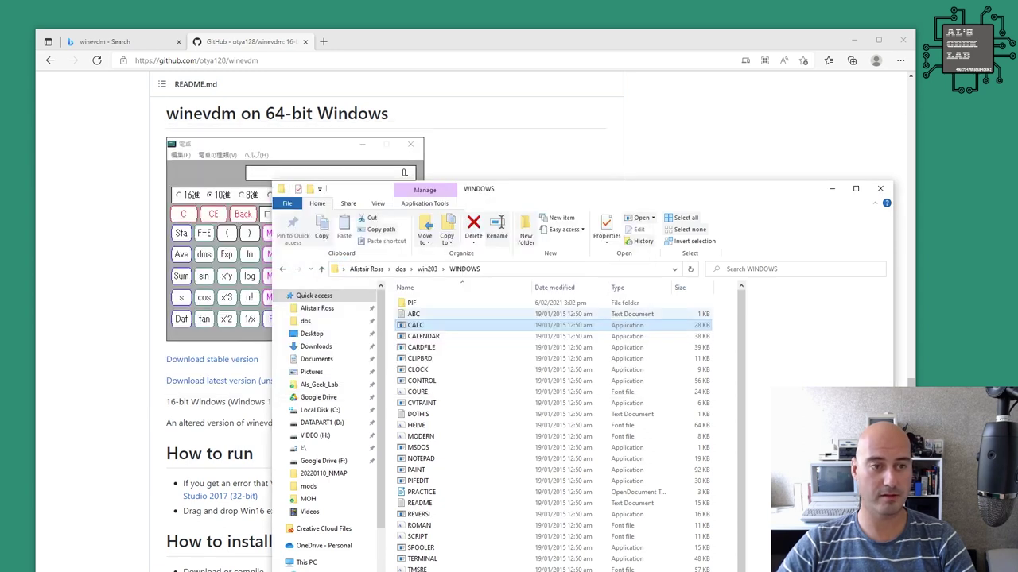
Launch the CALENDAR application from the WINDOWS folder, look at its day view, and close it.
click(487, 346)
right_click(415, 335)
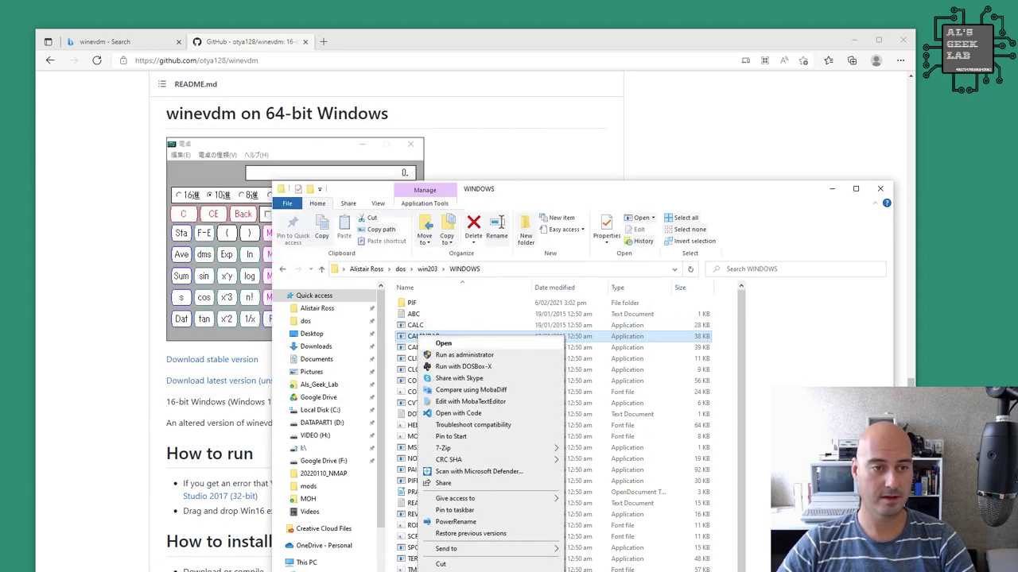
click(433, 344)
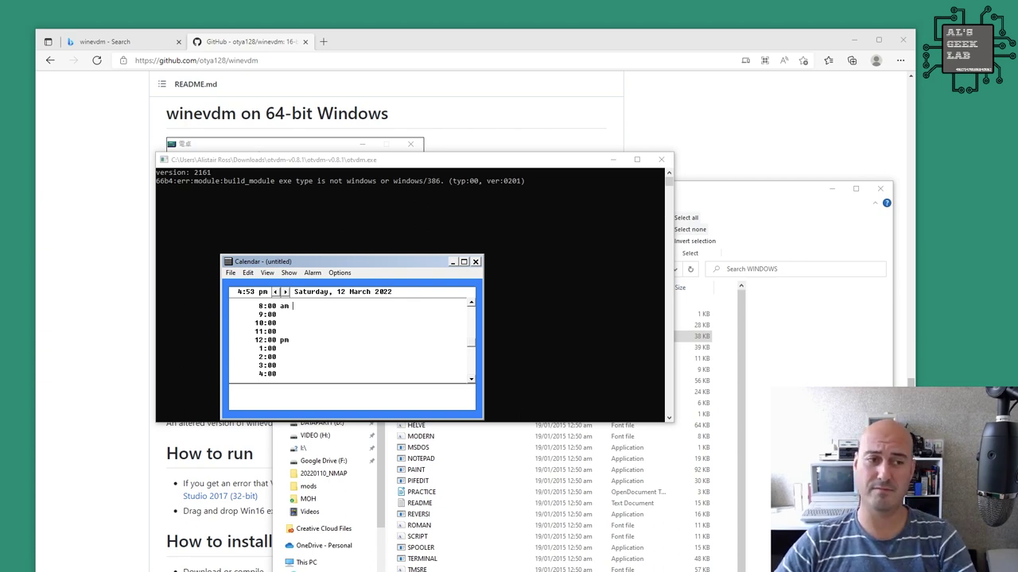
key(alt+F4)
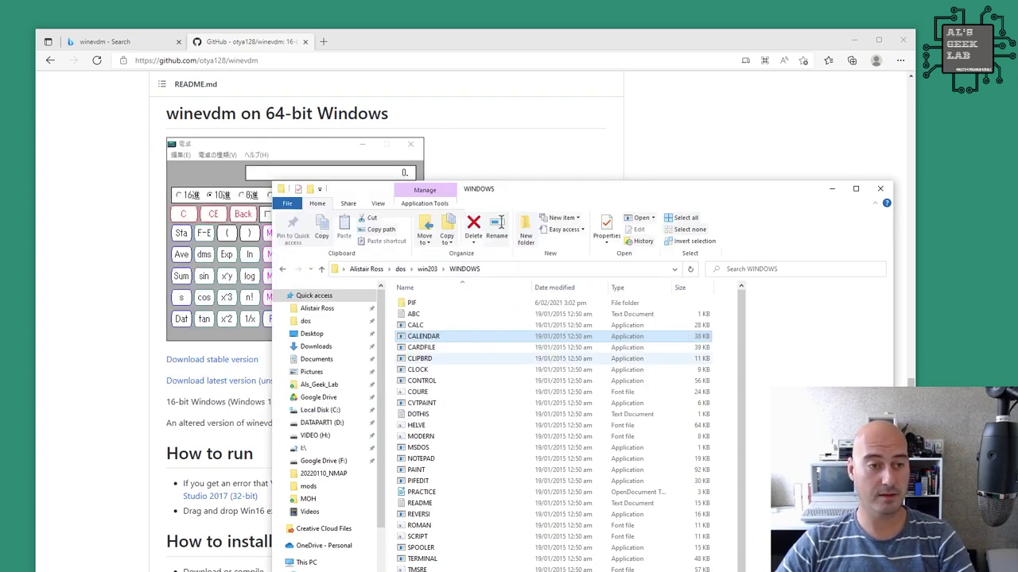
Launch the CARDFILE application from the WINDOWS folder and enter "hi" on the blank card.
right_click(429, 349)
click(449, 360)
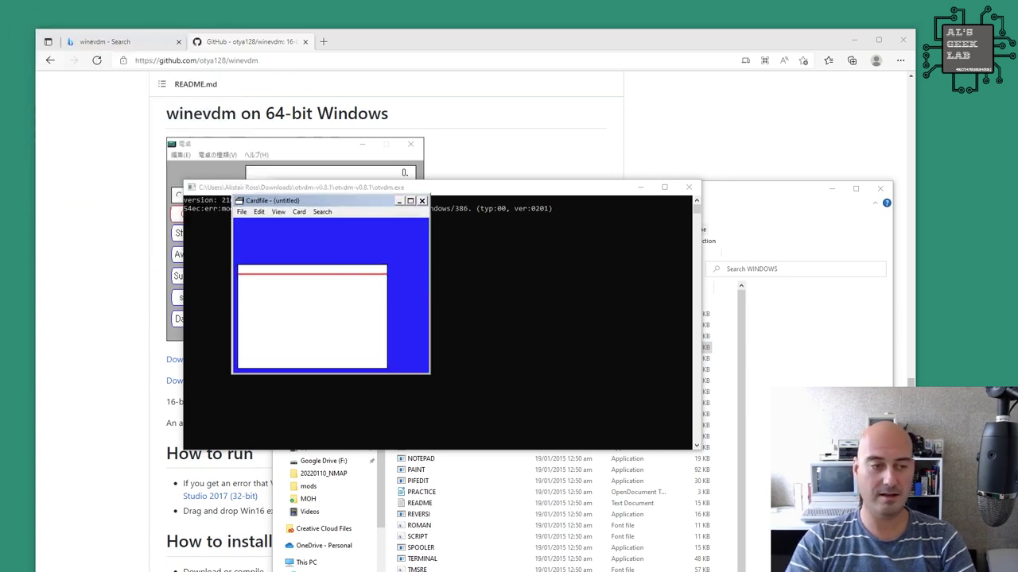
text(hi)
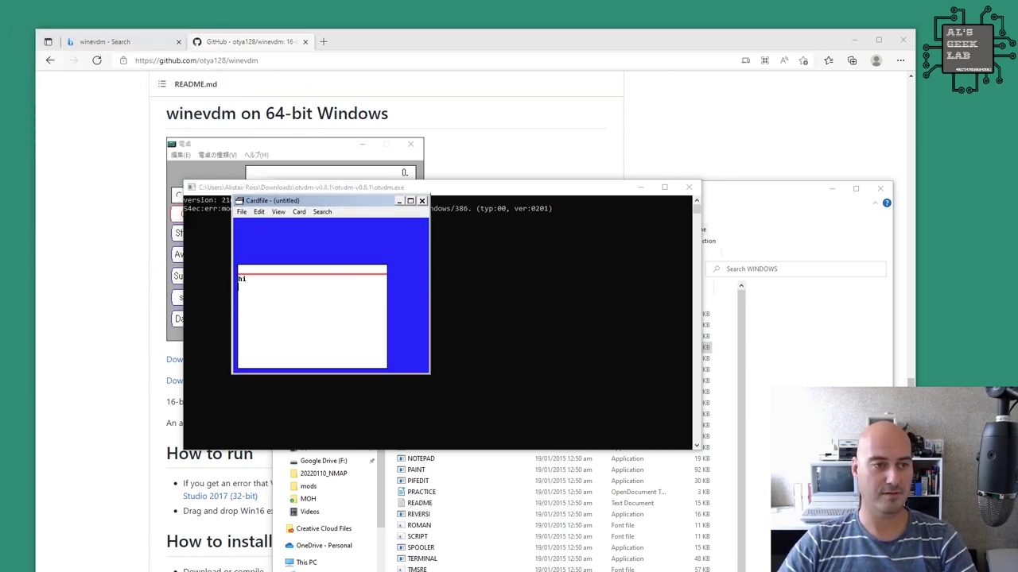
Close Cardfile and discard the changes to the untitled card file.
key(shift+Home)
click(421, 200)
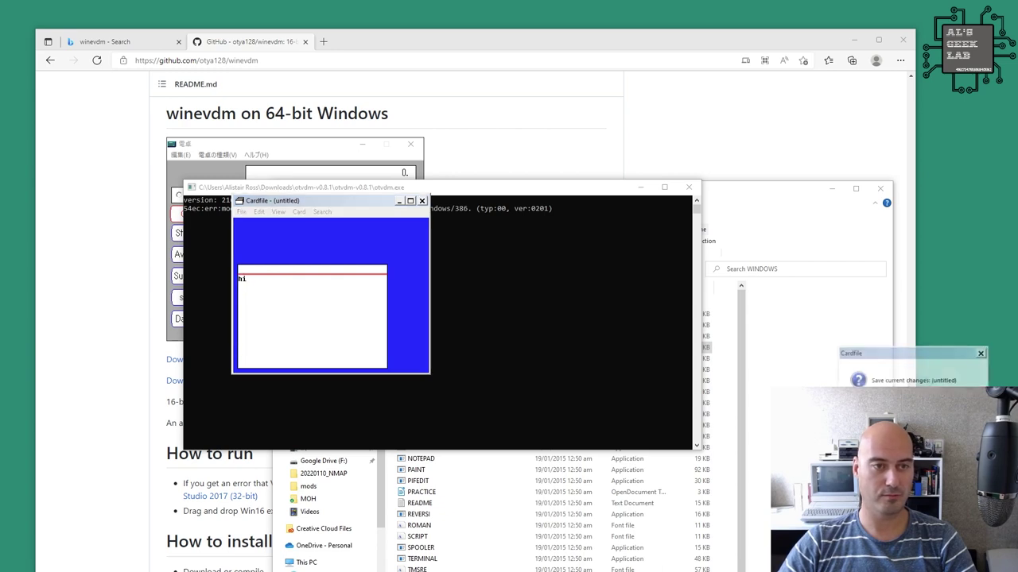
key(n)
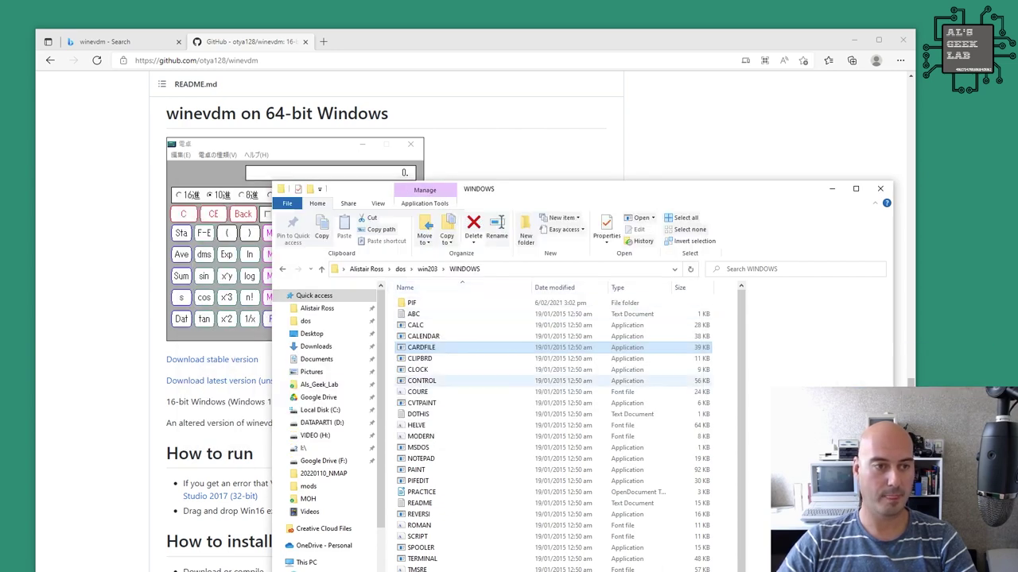
Launch the CARDFILE application from the WINDOWS folder again.
click(419, 359)
right_click(421, 350)
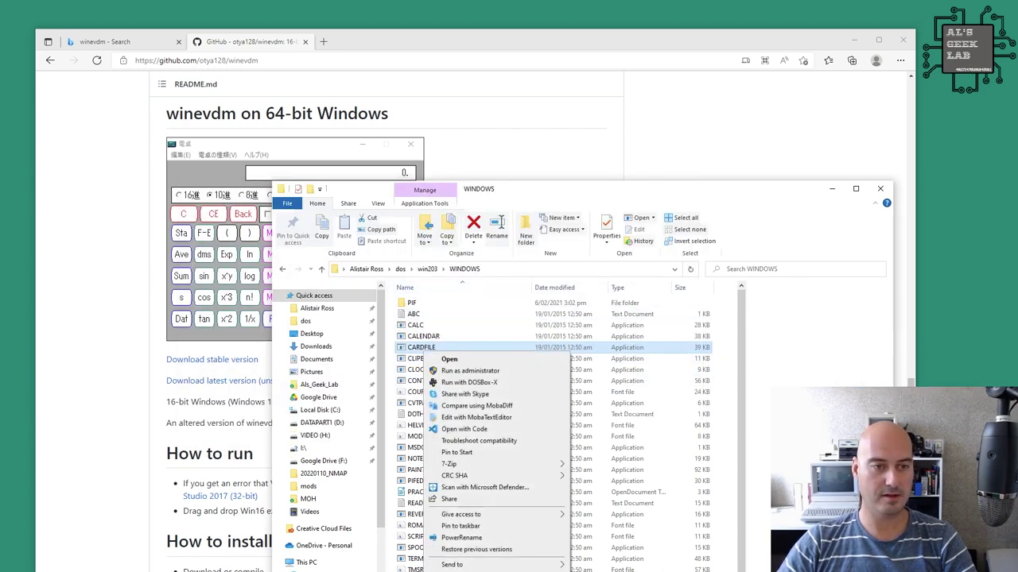
click(449, 359)
View Cardfile's About information, dismiss it, and enter "fsfgasd" on the blank card.
text(hi guys)
key(alt+f)
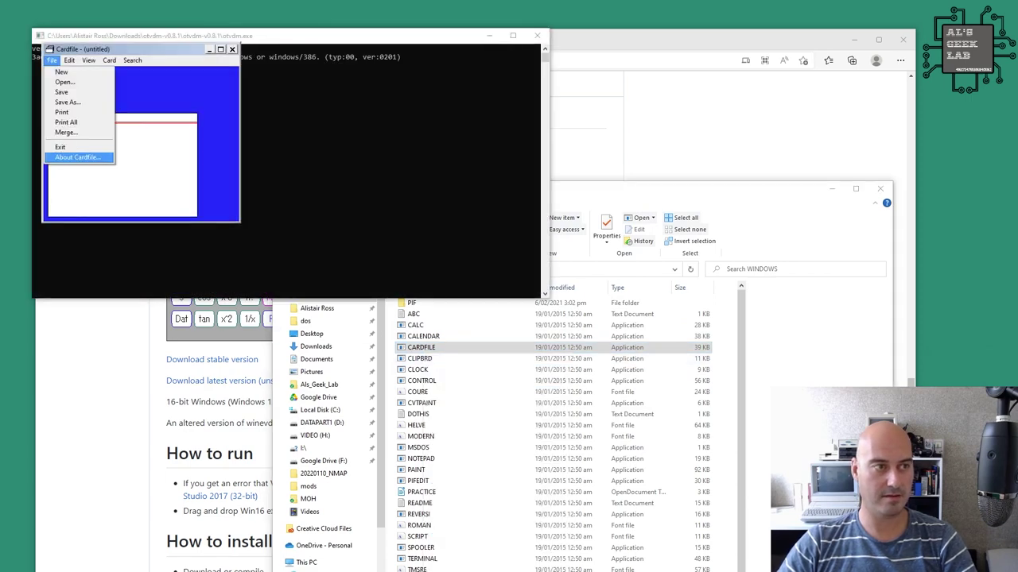
click(77, 156)
key(Return)
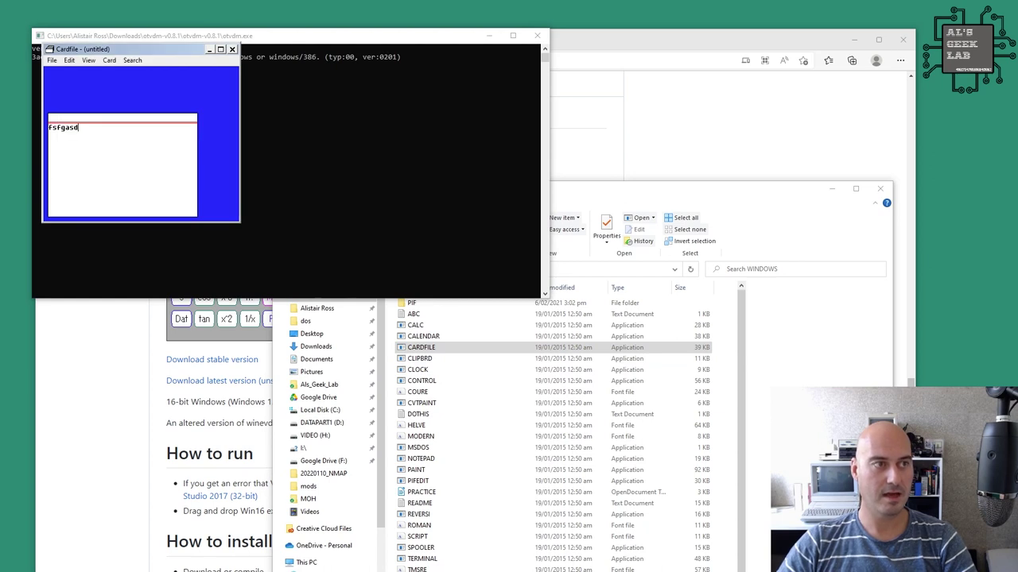
Exit Cardfile and discard the changes to the untitled card file, moving the save dialog into view beside the card window.
key(alt+f)
key(Up)
key(Up)
key(Return)
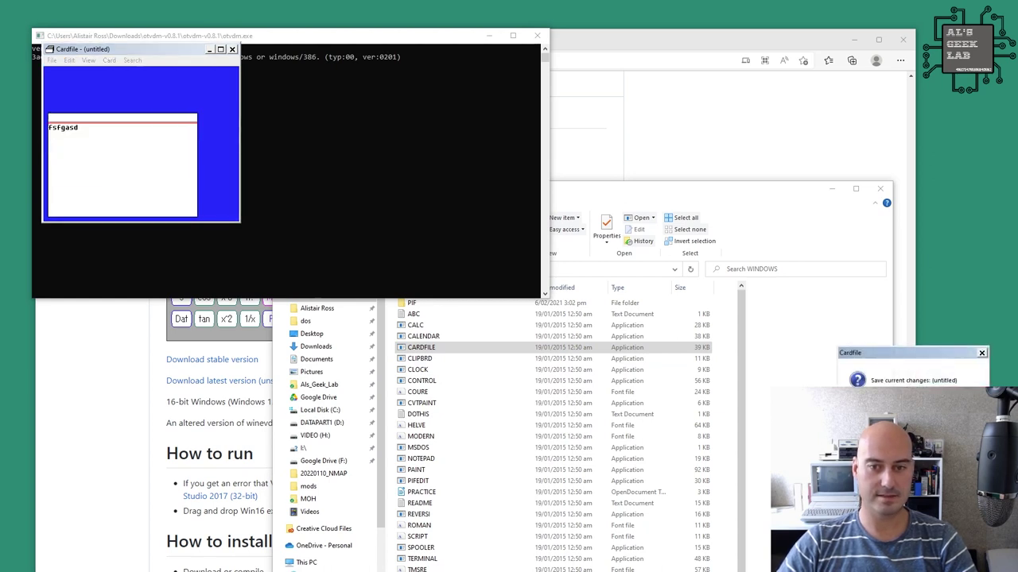
drag(913, 359, 303, 194)
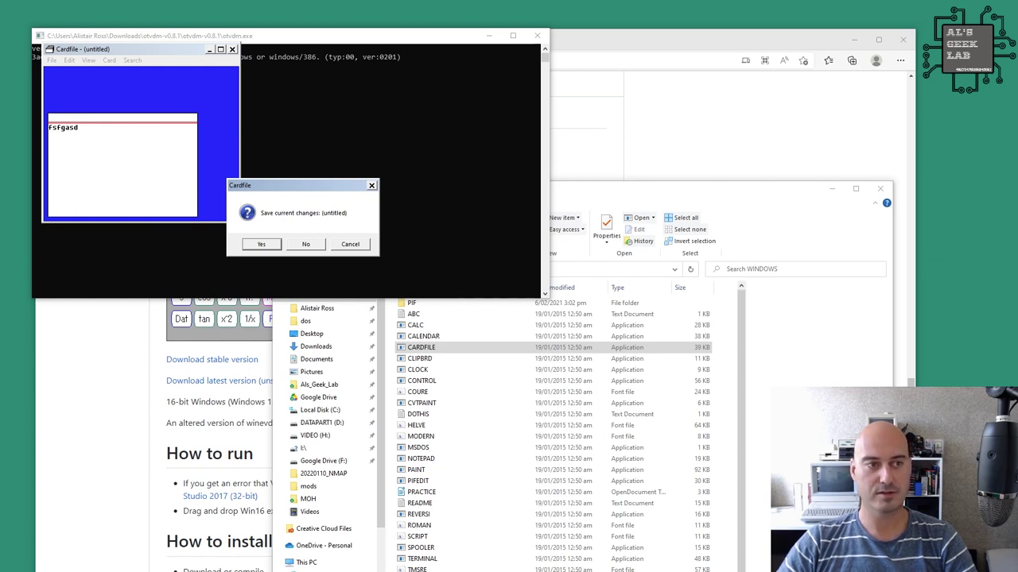
drag(303, 185, 348, 233)
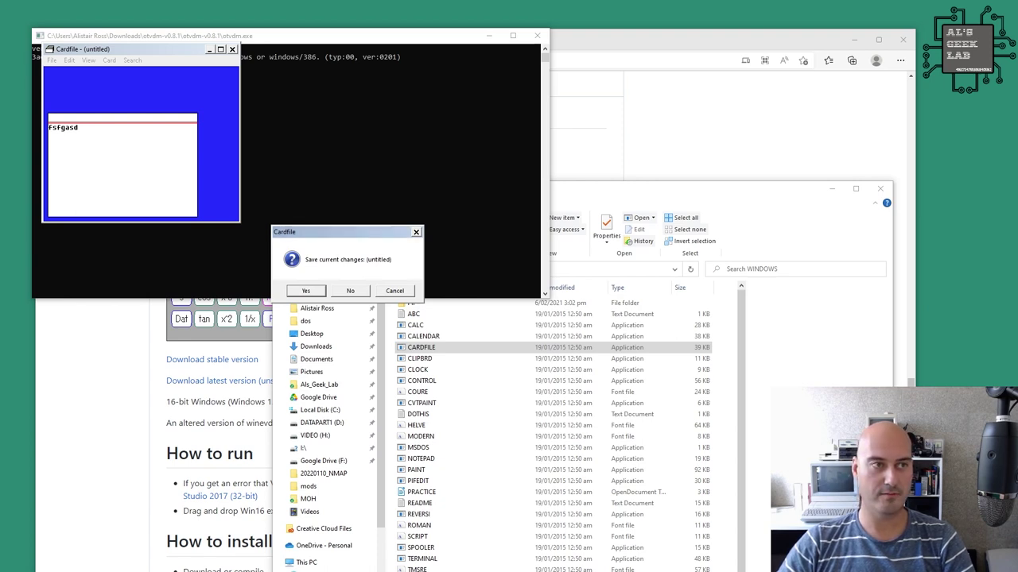
key(Tab)
key(Return)
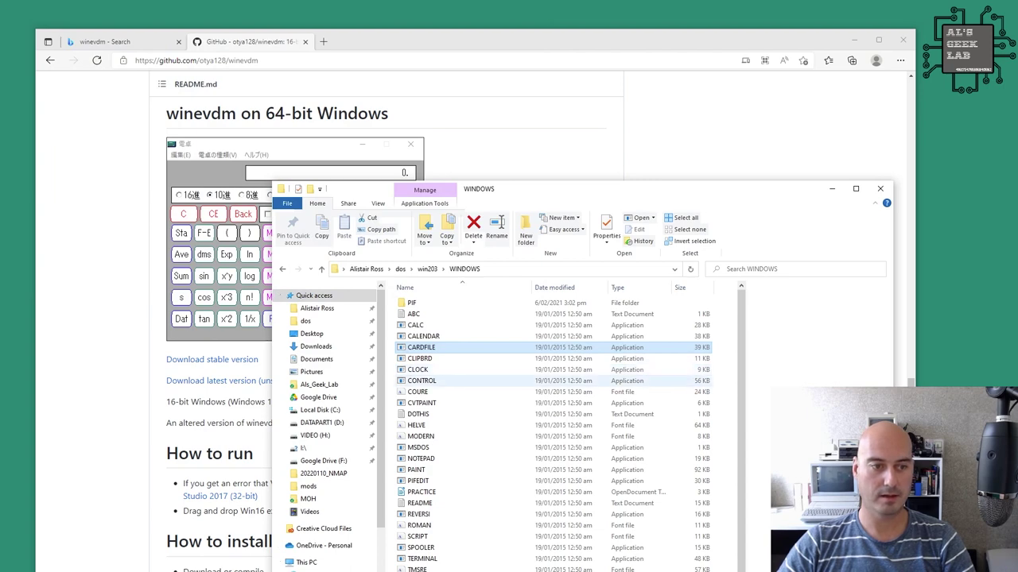
Launch the CONTROL application from the WINDOWS folder.
click(421, 381)
right_click(429, 381)
click(456, 389)
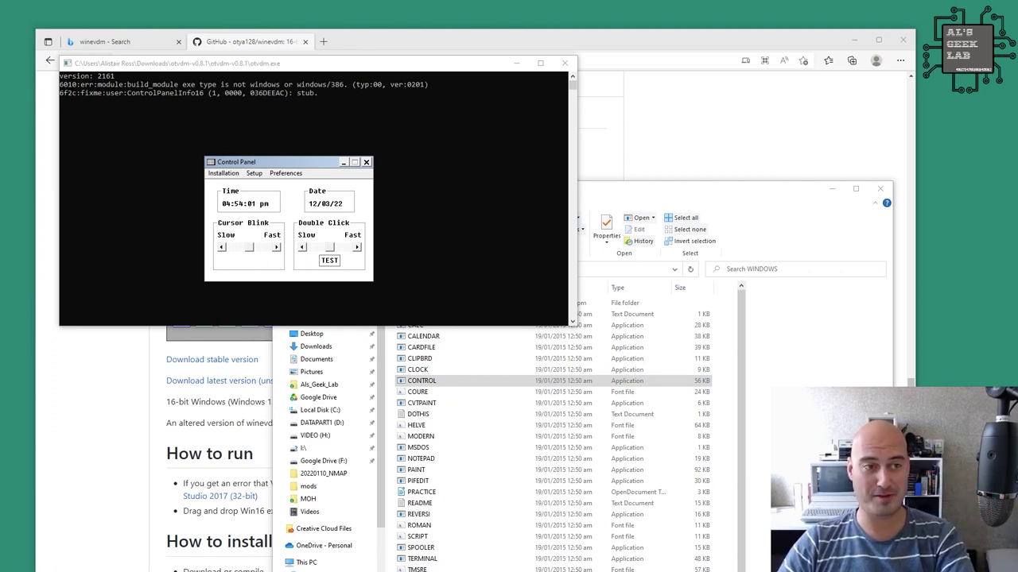
Open the modern Windows Control Panel, place it below the 16-bit Control Panel for comparison, and close it.
key(super)
text(control)
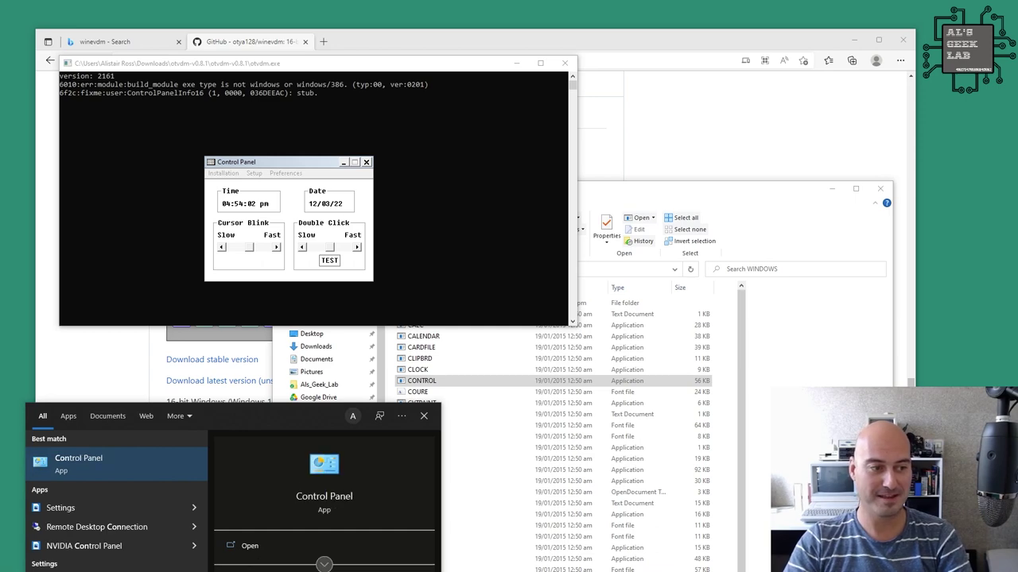
key(Return)
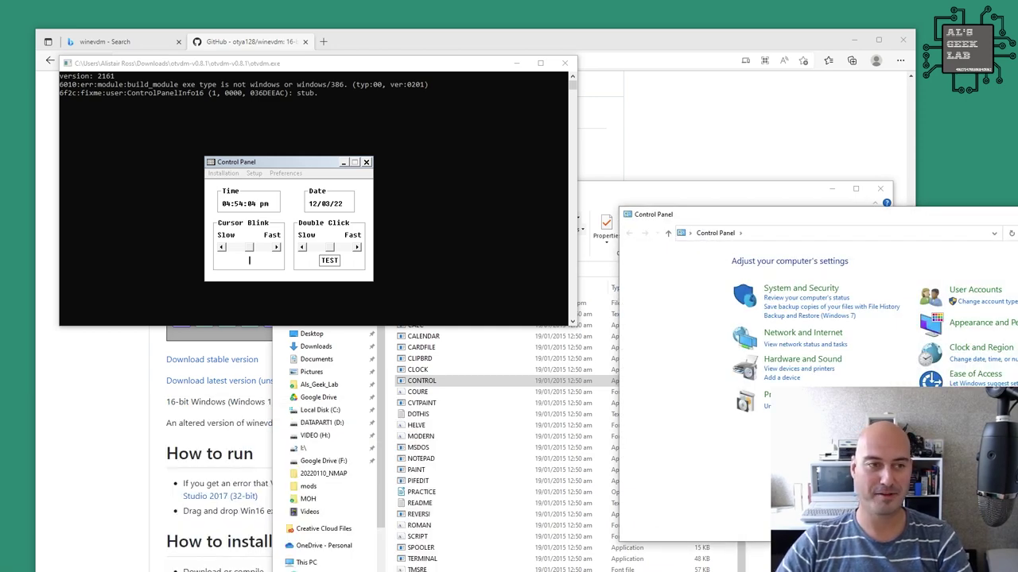
drag(854, 221, 345, 299)
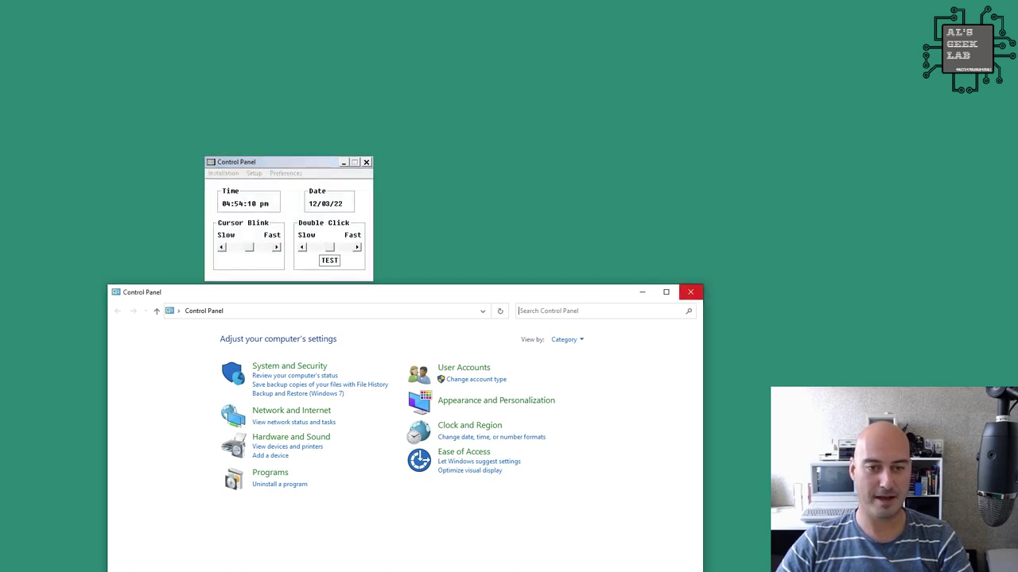
click(690, 292)
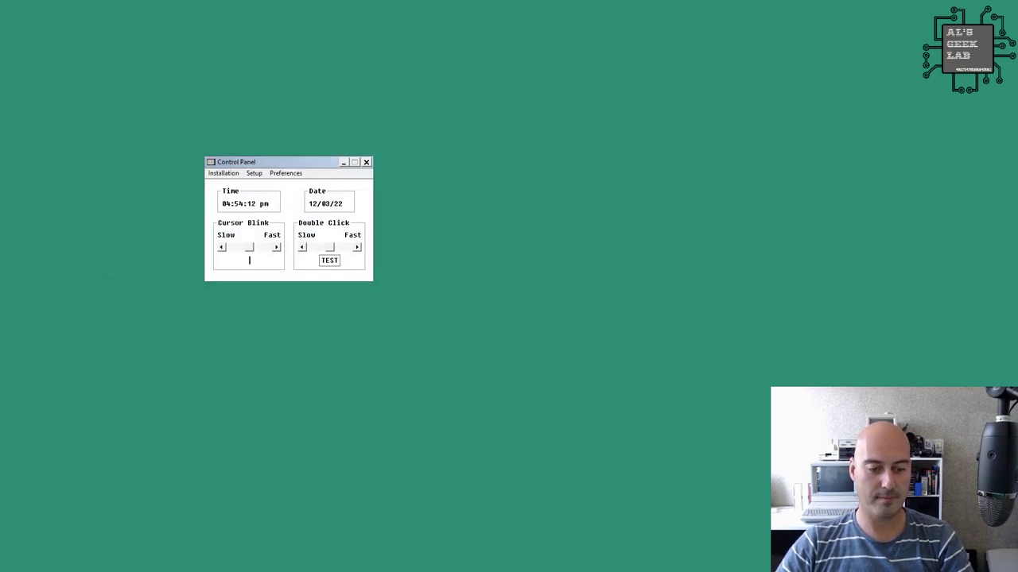
Close the 16-bit Control Panel and the WINDOWS folder window.
key(alt+Tab)
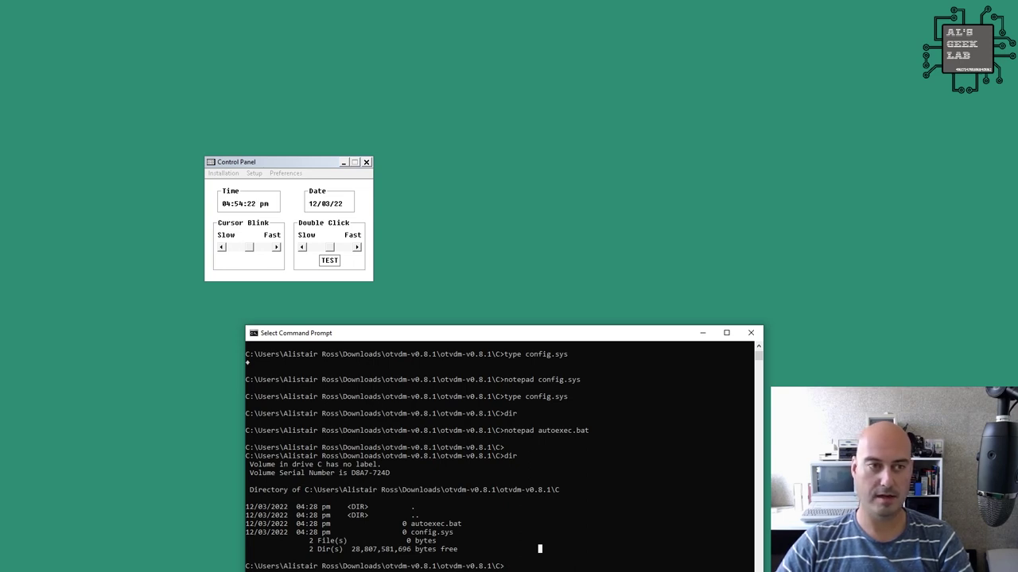
key(alt+F4)
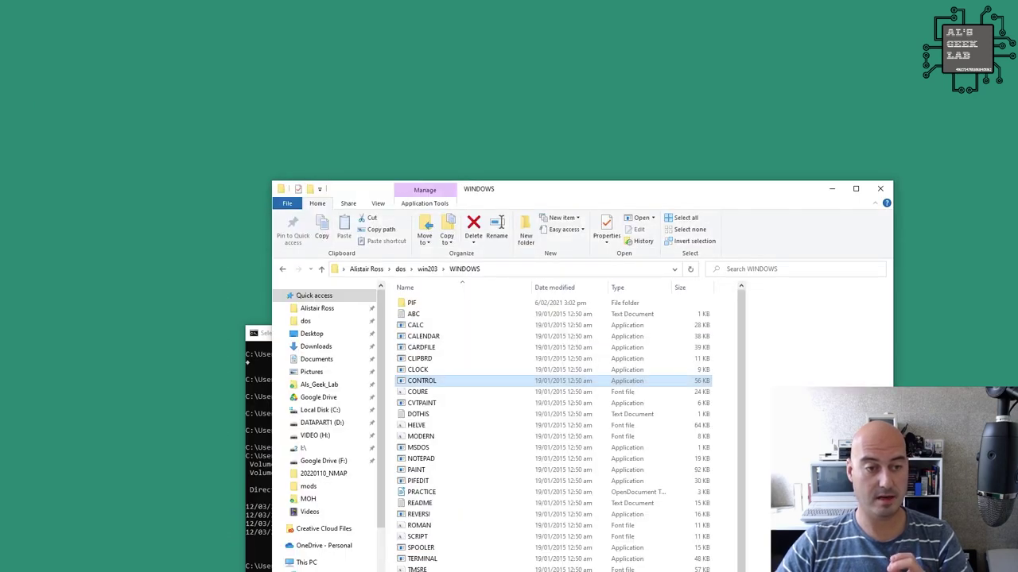
click(880, 189)
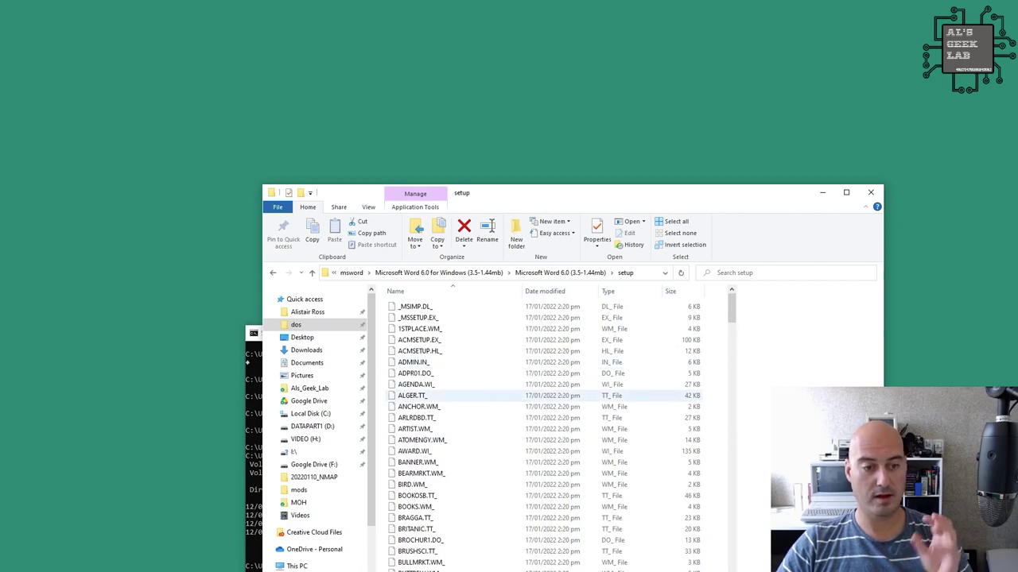
Glance through the Microsoft Word 6.0 setup folder and switch to the open Command Prompt window.
scroll(446, 395, down, 15)
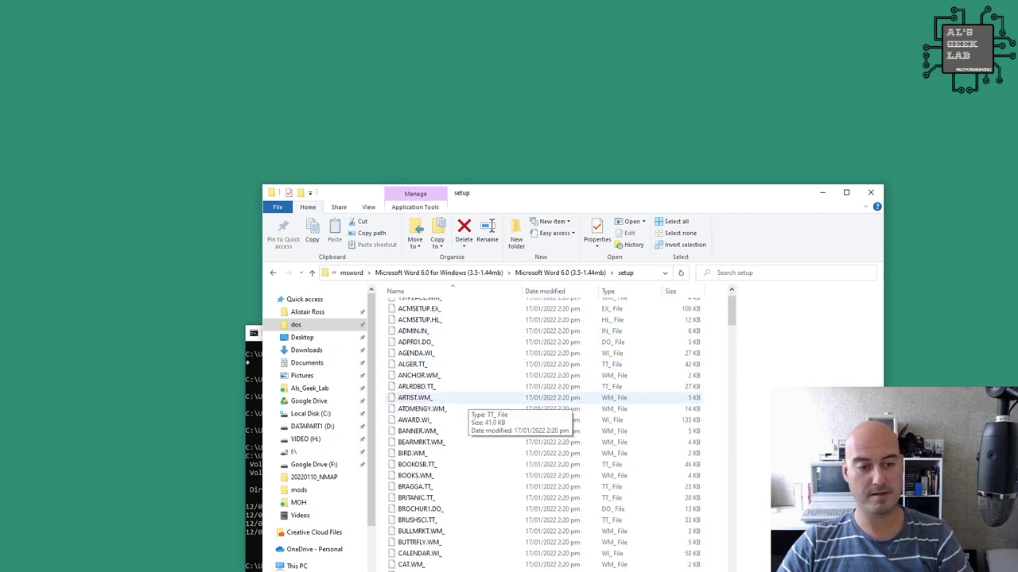
scroll(445, 397, up, 15)
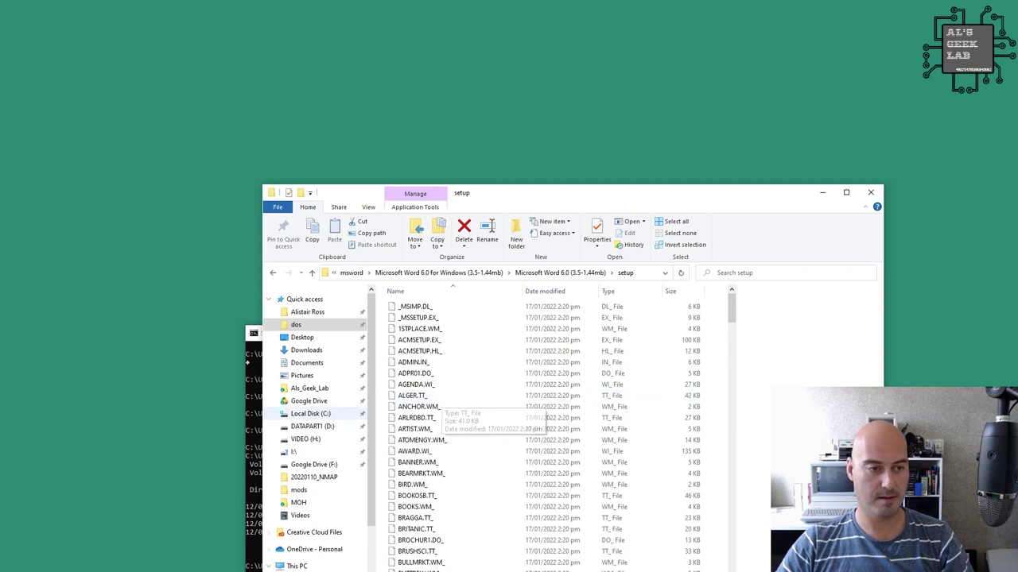
click(253, 421)
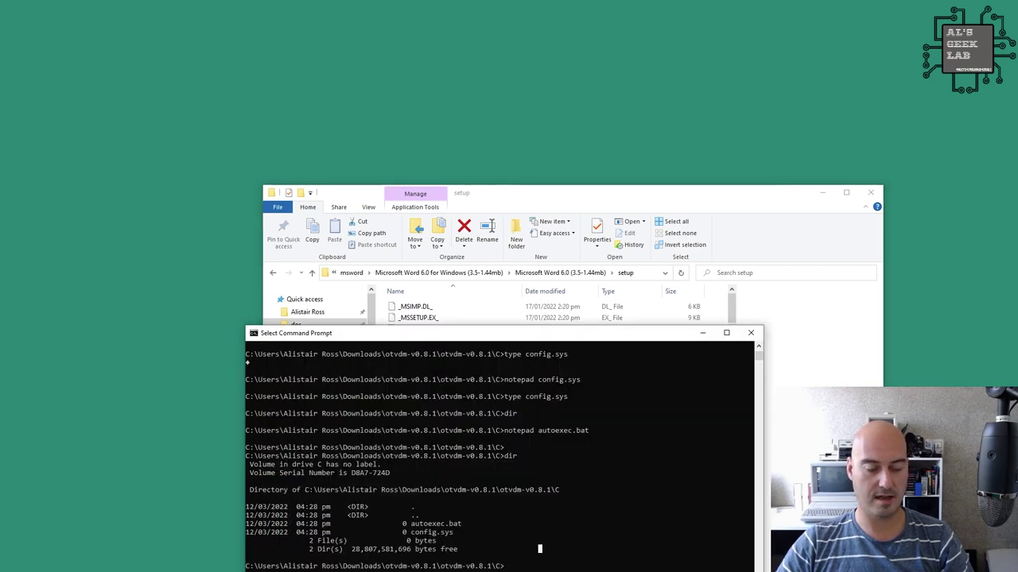
drag(261, 566, 512, 566)
click(493, 541)
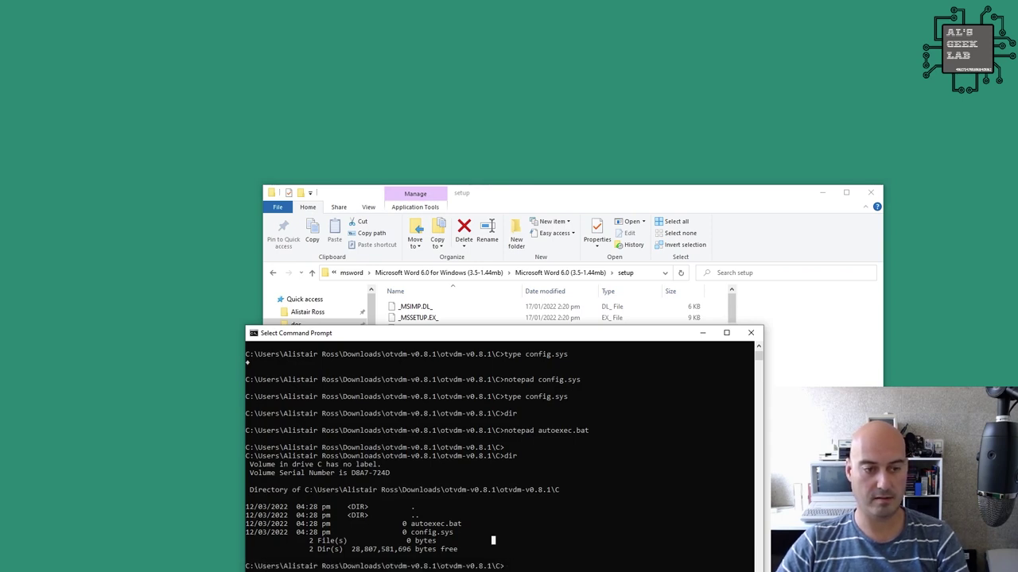
key(super)
text(cmd)
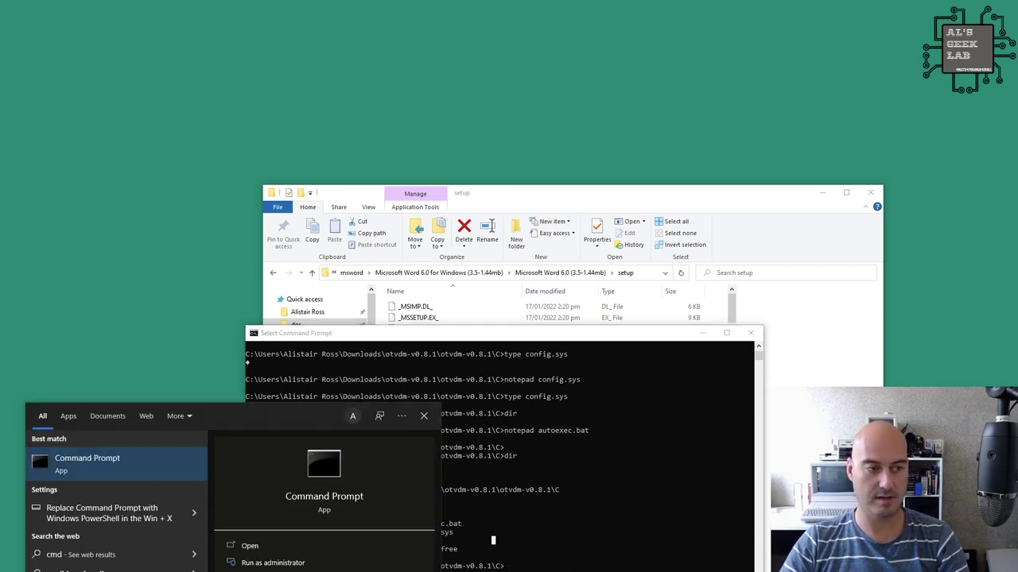
key(Escape)
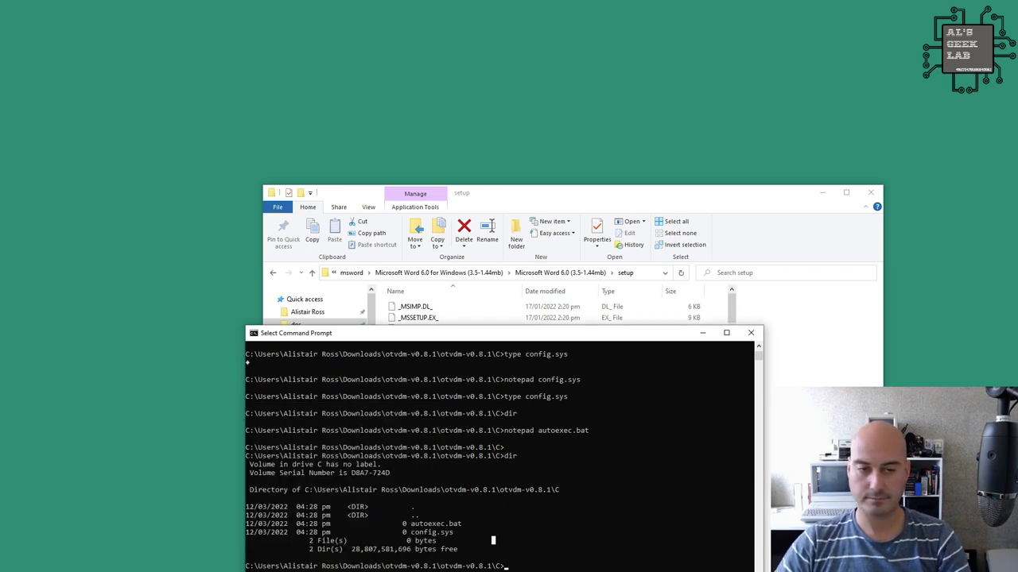
Move the Command Prompt window fully into view and run dir to list the contents of the otvdm-v0.8.1 C folder.
drag(398, 333, 383, 227)
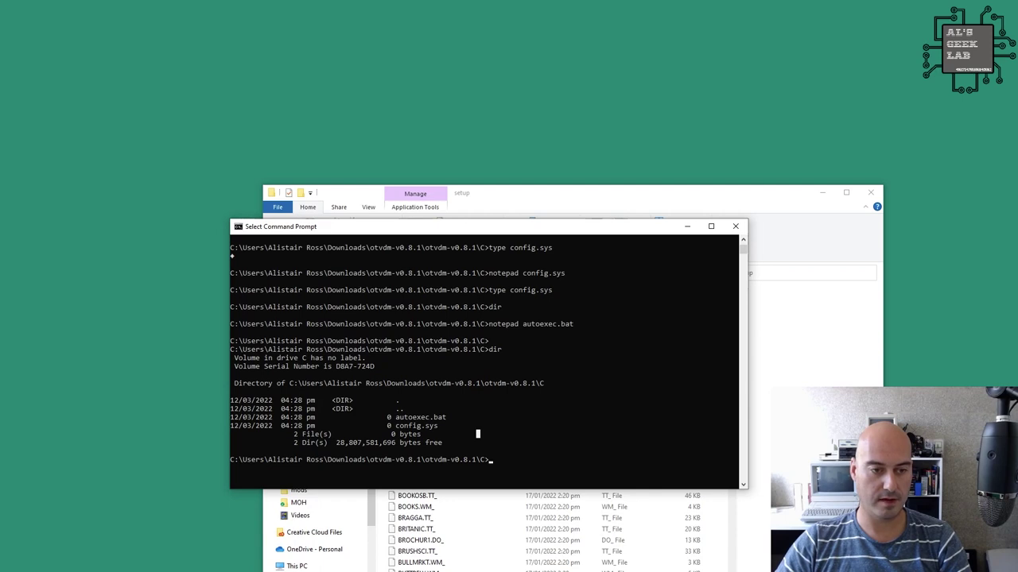
click(481, 460)
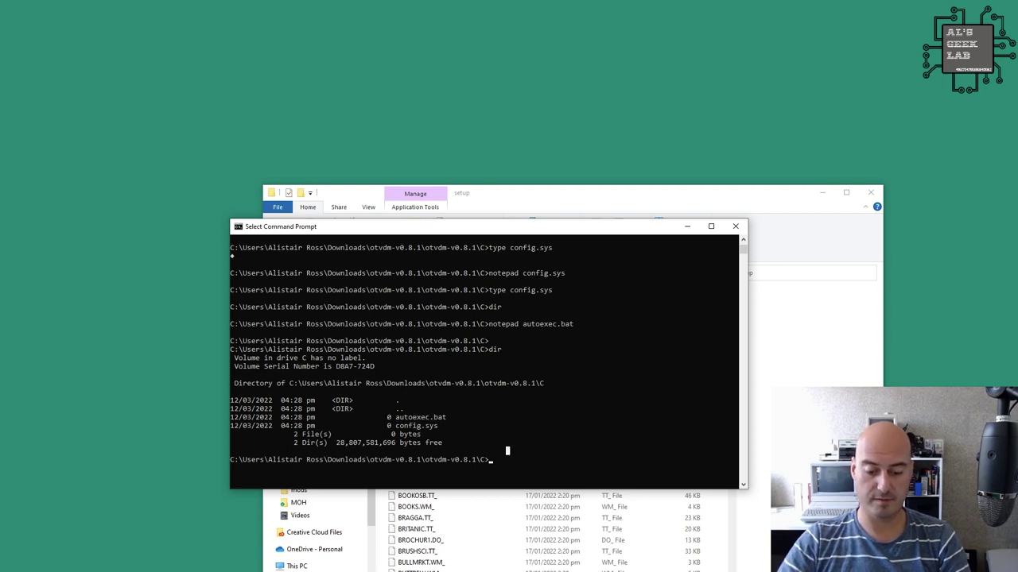
text(dir)
key(Return)
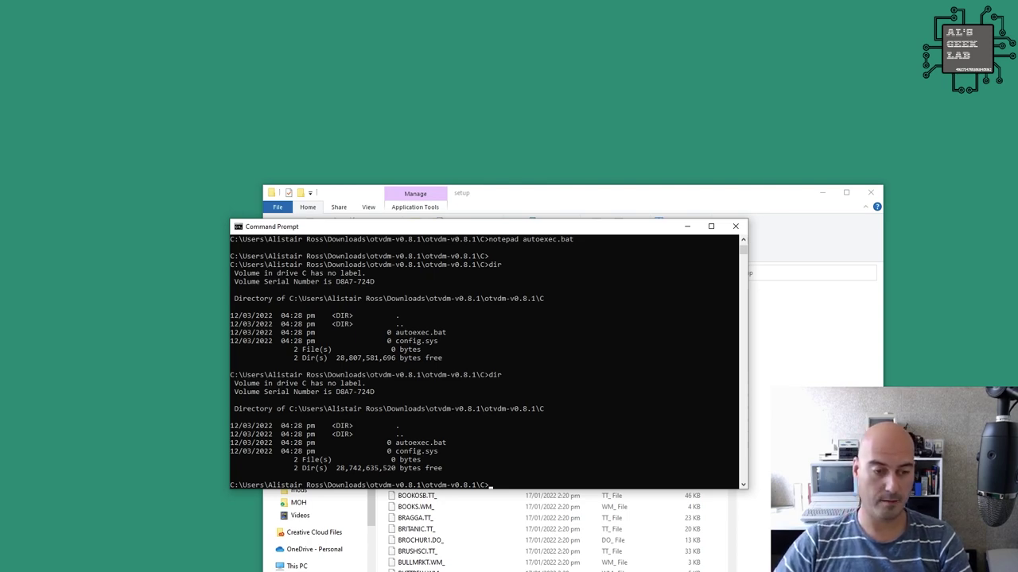
Return to the Microsoft Word 6.0 setup folder, locate the SETUP application among its files, and launch it.
key(alt+Tab)
scroll(422, 520, down, 10)
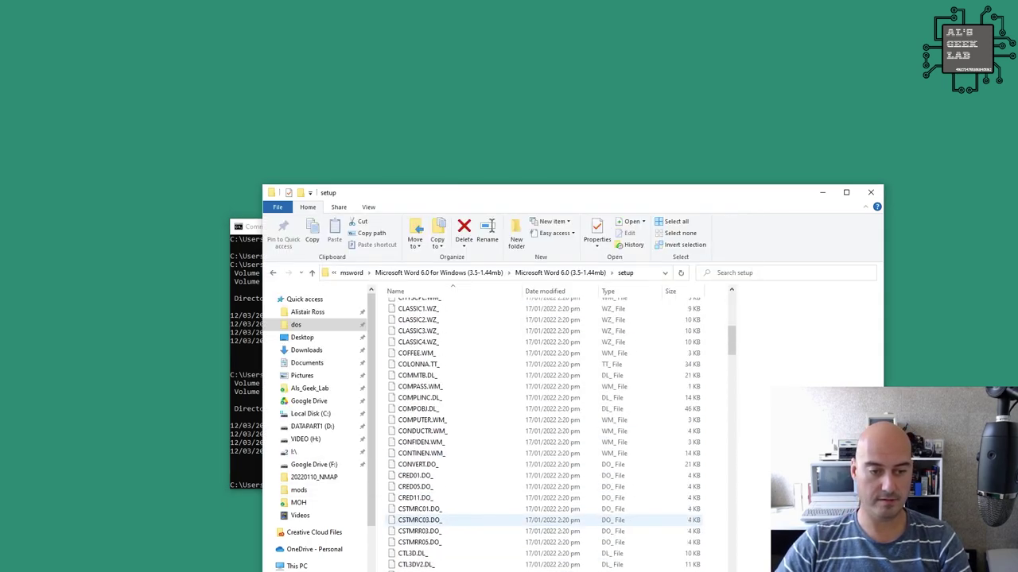
scroll(418, 445, up, 6)
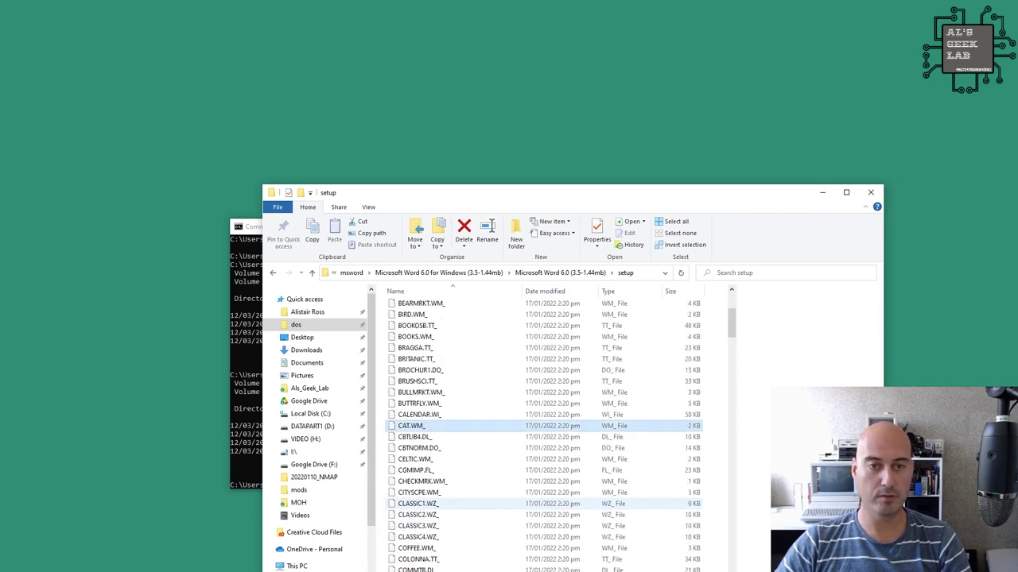
scroll(413, 477, up, 5)
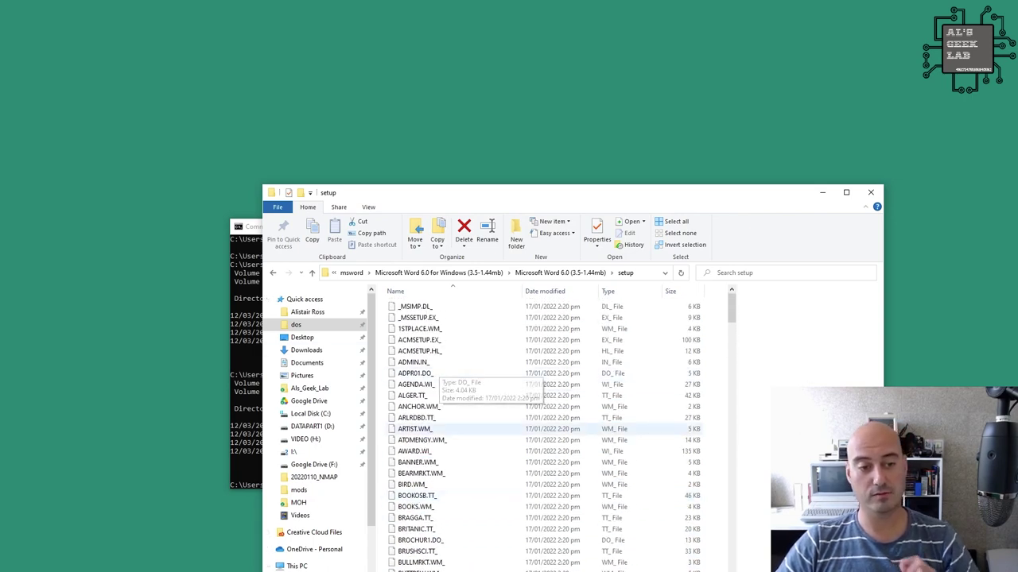
scroll(438, 434, down, 5)
scroll(441, 434, up, 4)
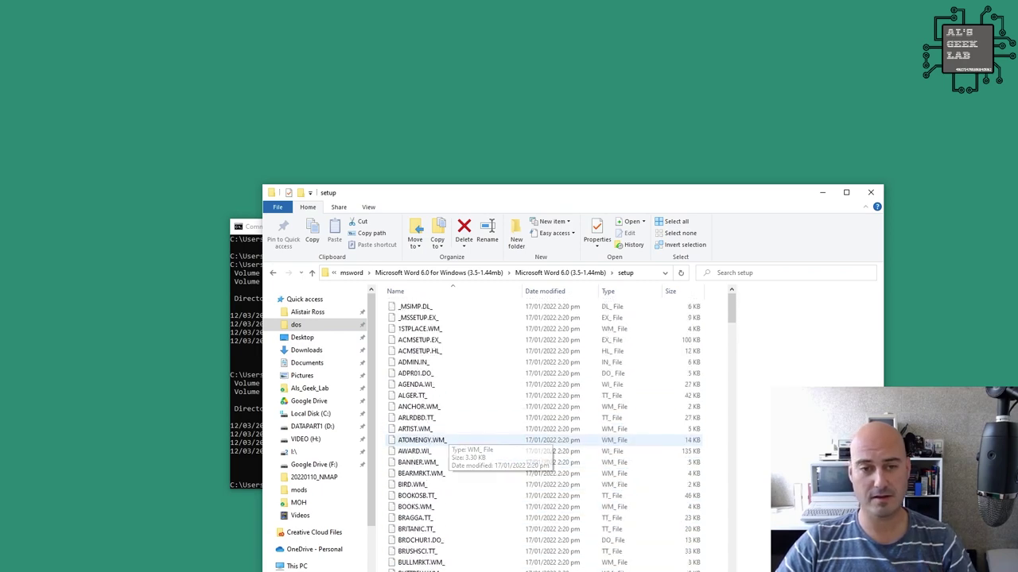
scroll(441, 434, down, 17)
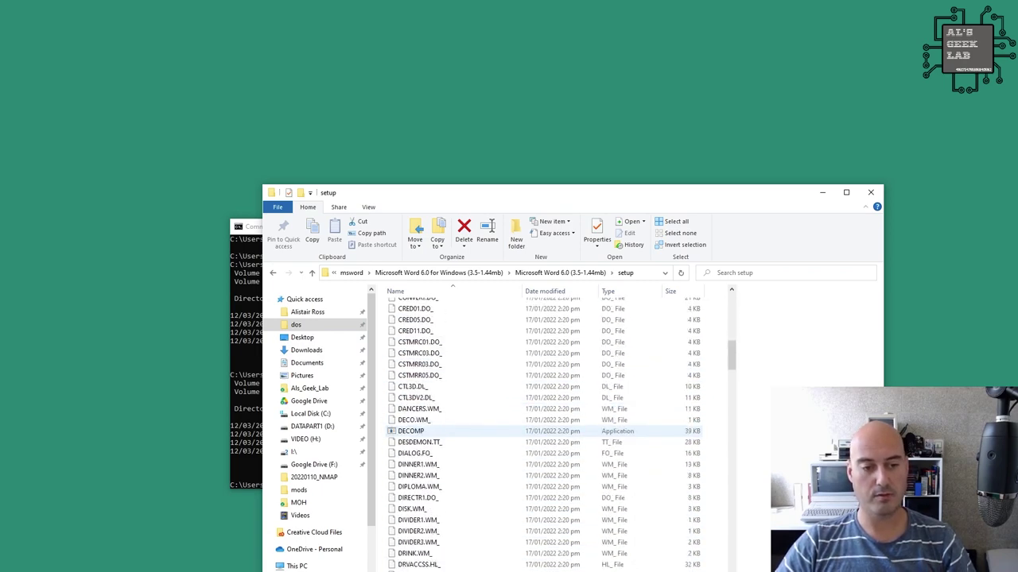
scroll(441, 434, down, 20)
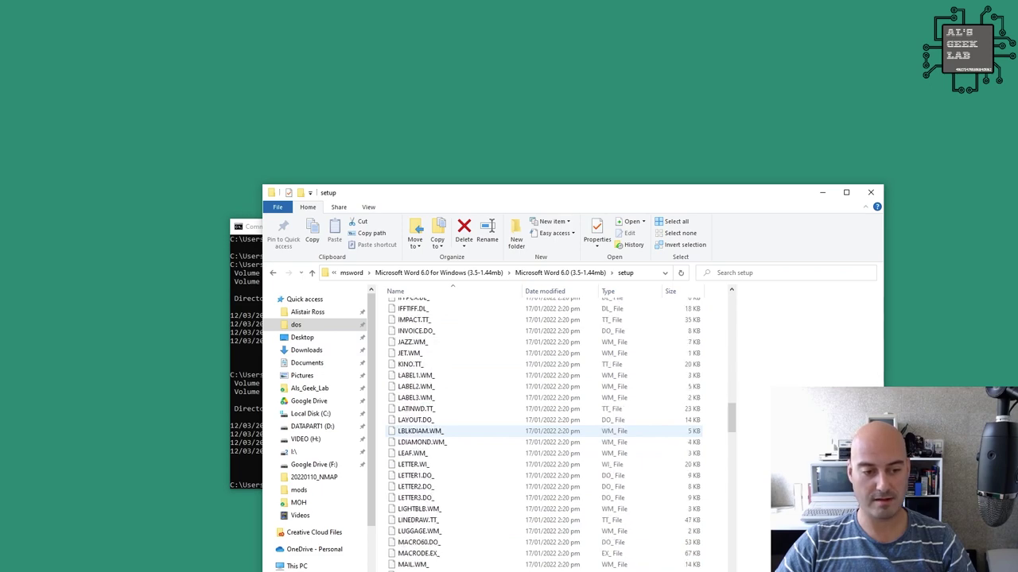
scroll(441, 434, down, 20)
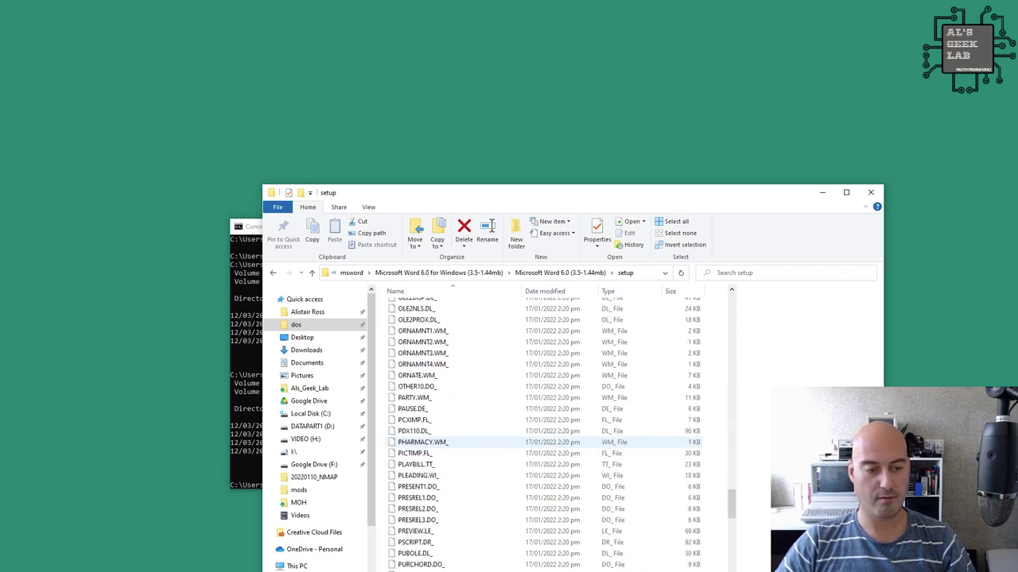
scroll(442, 457, down, 5)
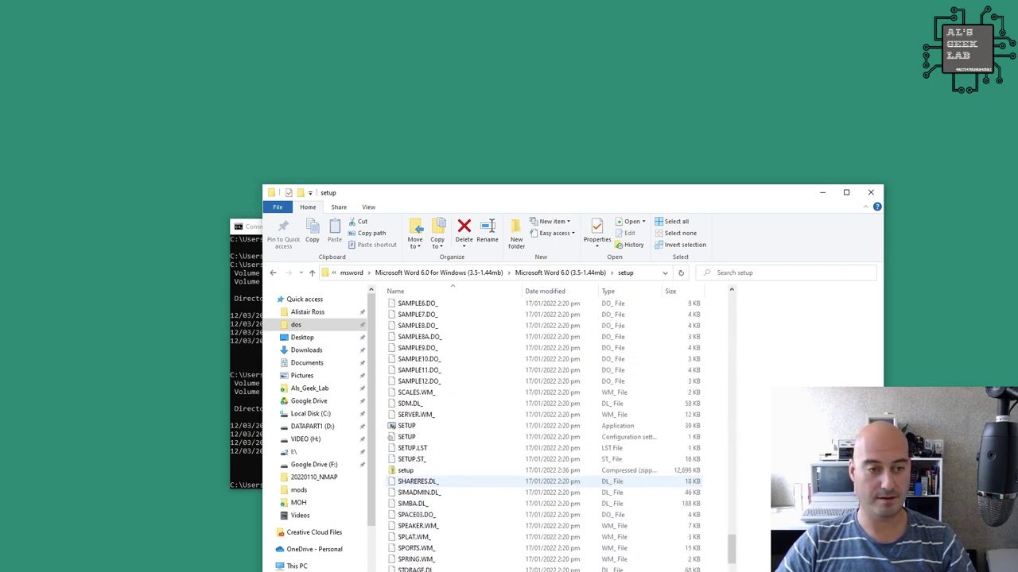
click(430, 426)
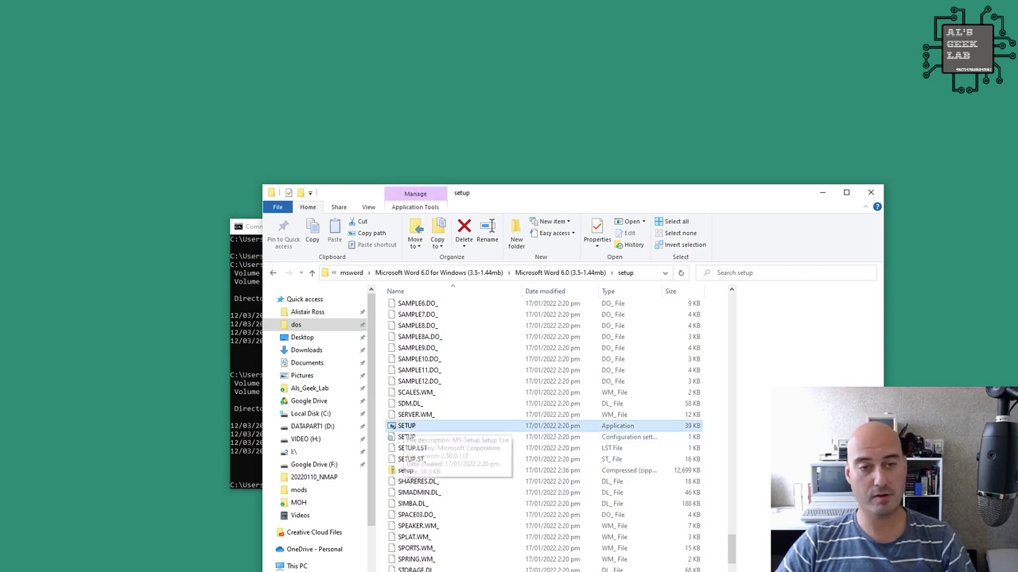
double_click(429, 426)
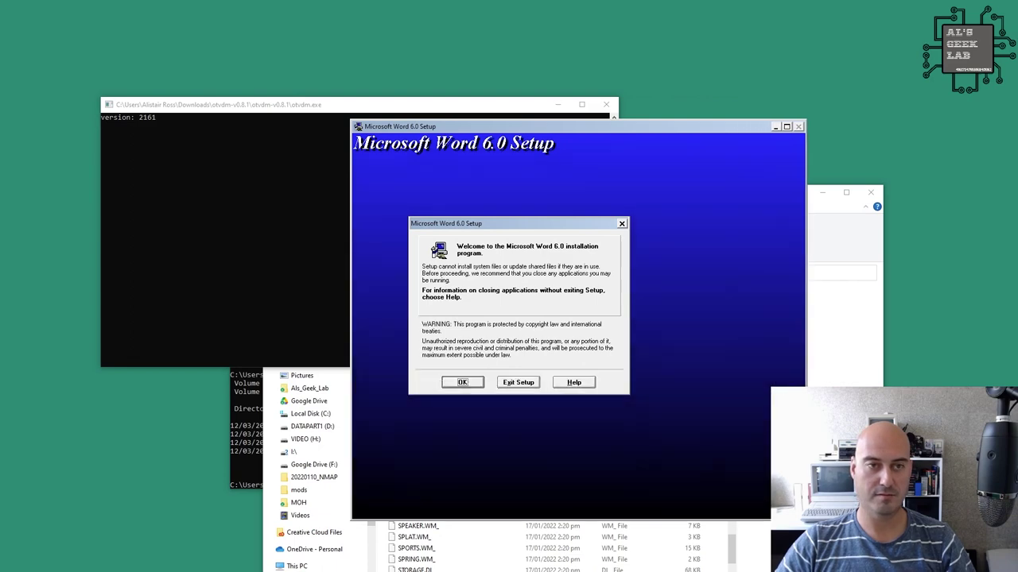
Move the Microsoft Word 6.0 Setup window to the upper corner of the desktop and enlarge it.
mouse_move(634, 130)
mouse_down()
mouse_move(519, 118)
mouse_move(342, 35)
mouse_move(310, 32)
mouse_up()
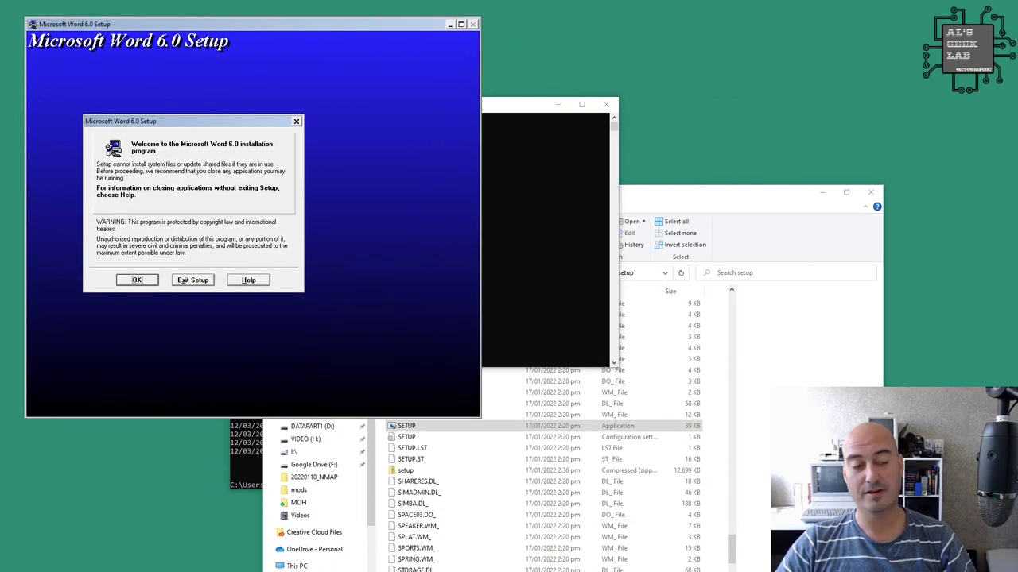
drag(480, 417, 581, 448)
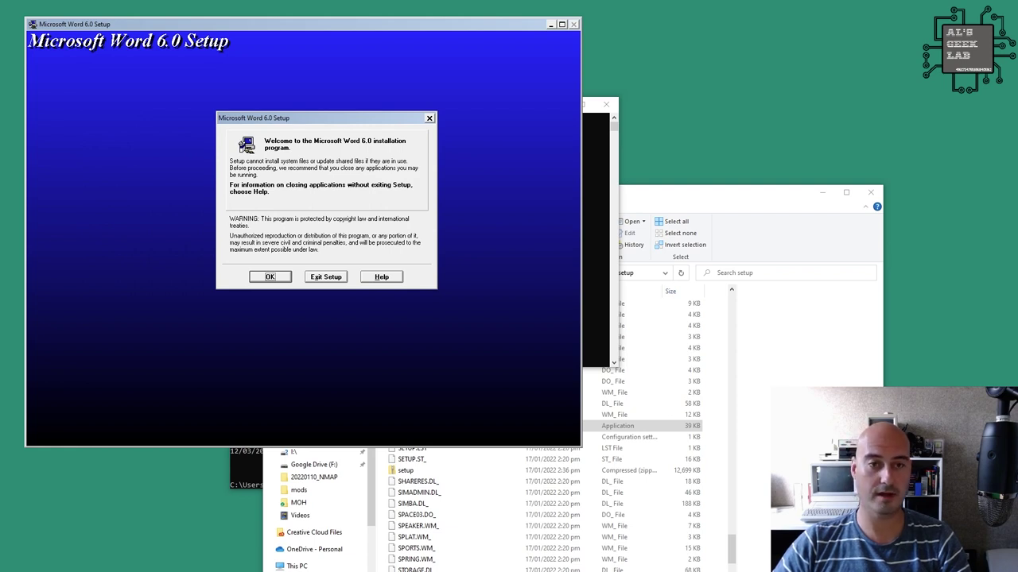
Look through the files in the Word setup folder, return to the installer, and minimize the folder window.
key(alt+Tab)
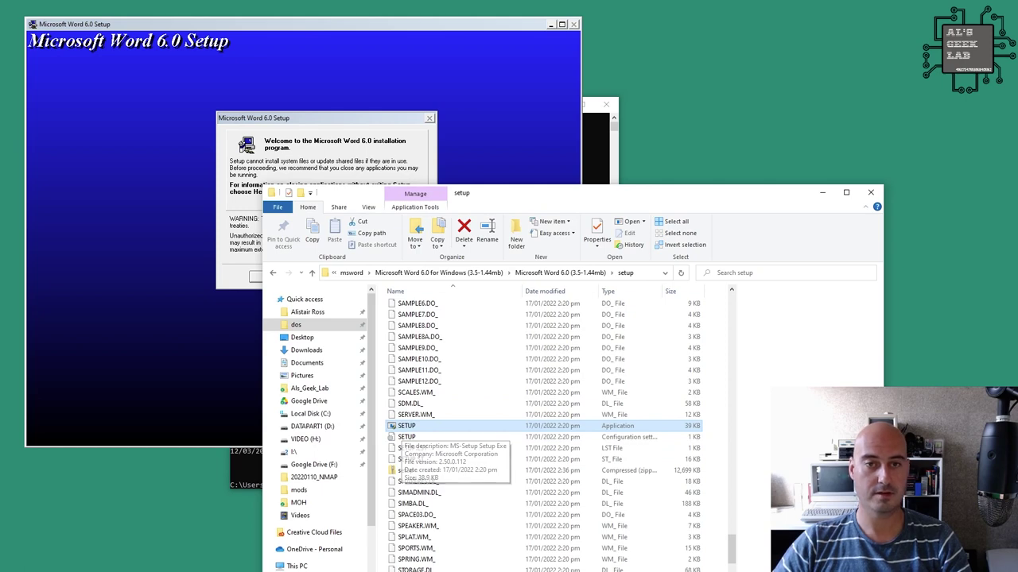
scroll(477, 402, down, 4)
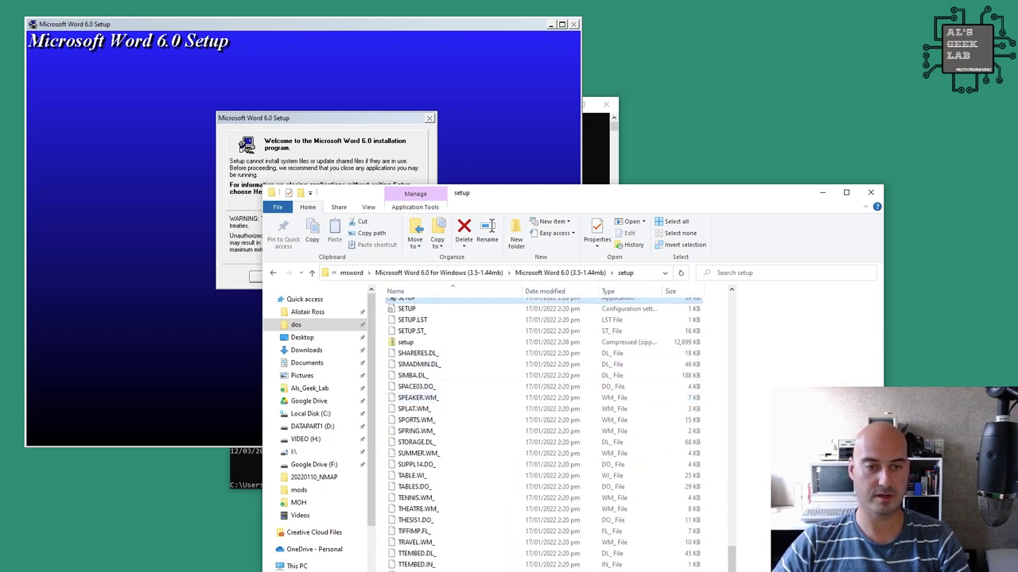
scroll(477, 390, up, 8)
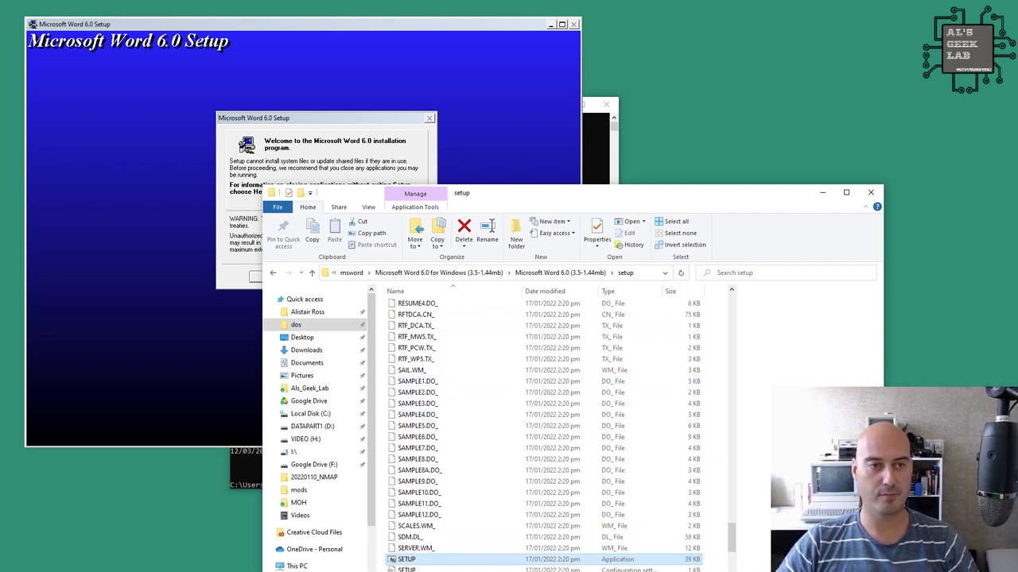
key(alt+Tab)
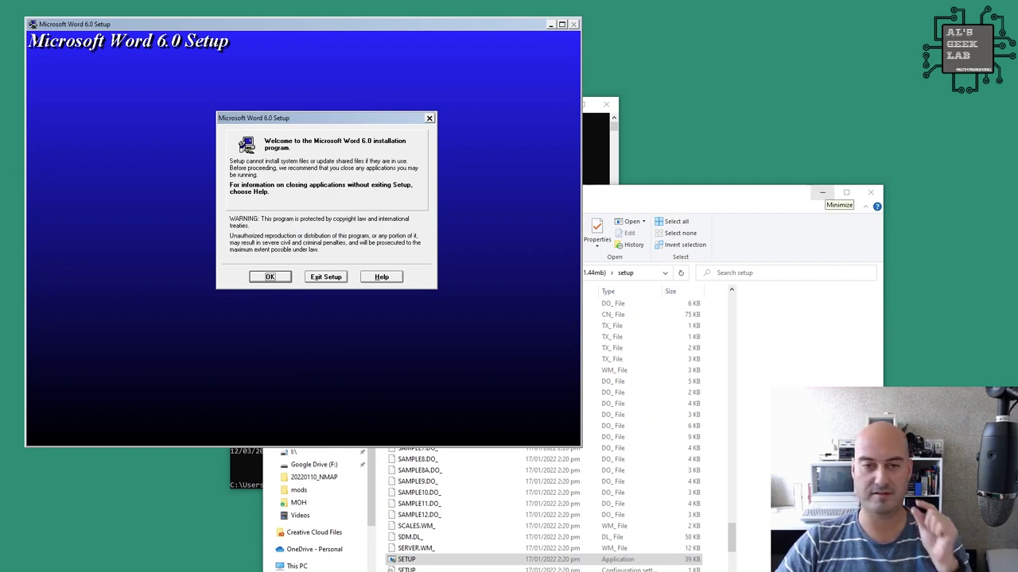
click(822, 193)
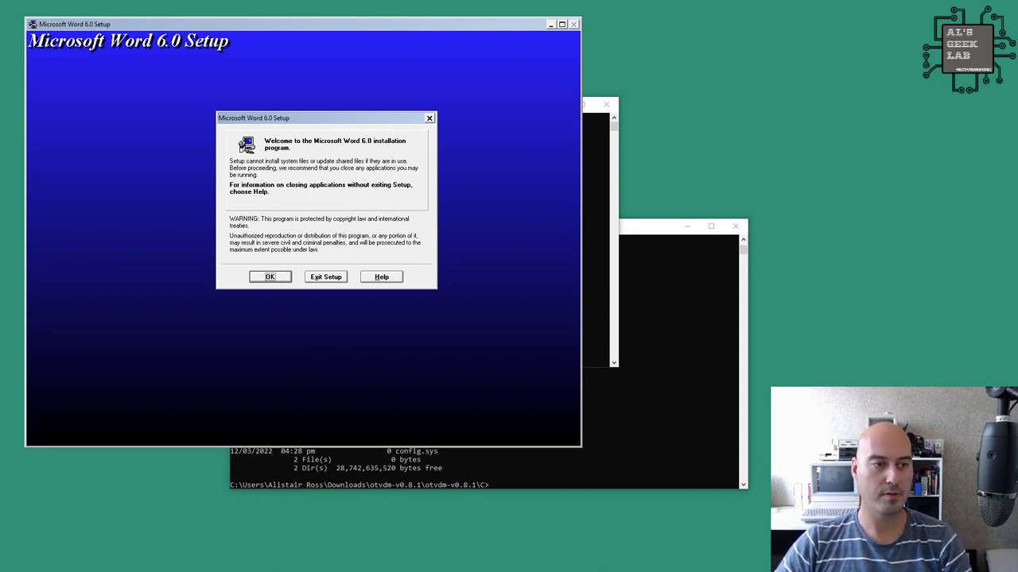
Accept the installer's welcome notice and confirm the prefilled name with the organization left blank.
key(Return)
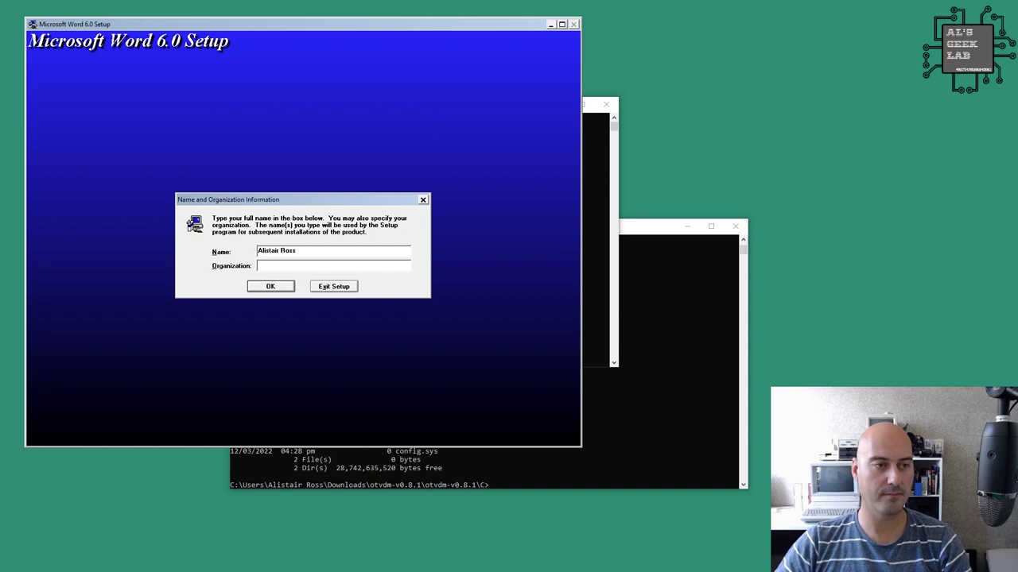
key(Return)
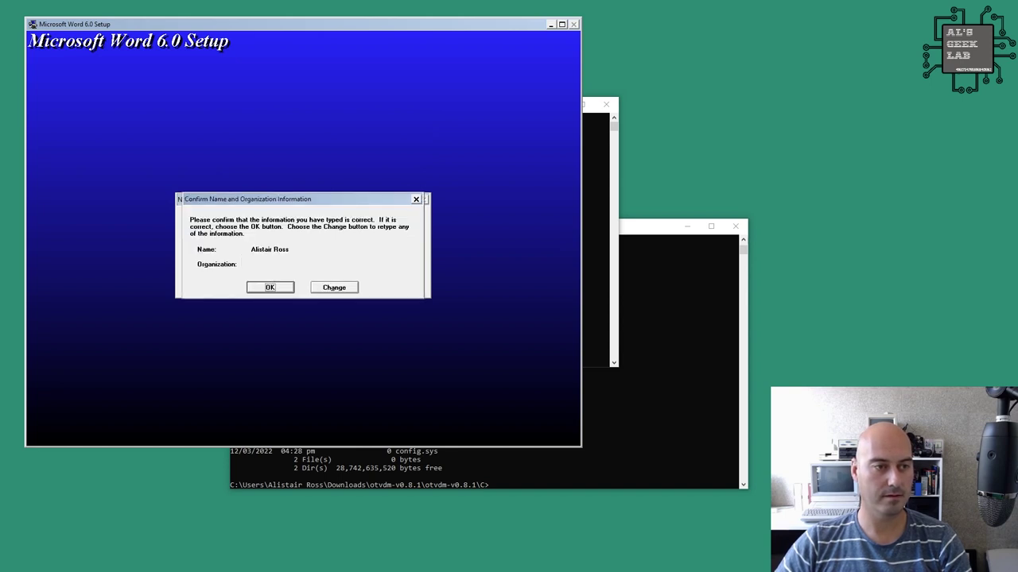
key(Return)
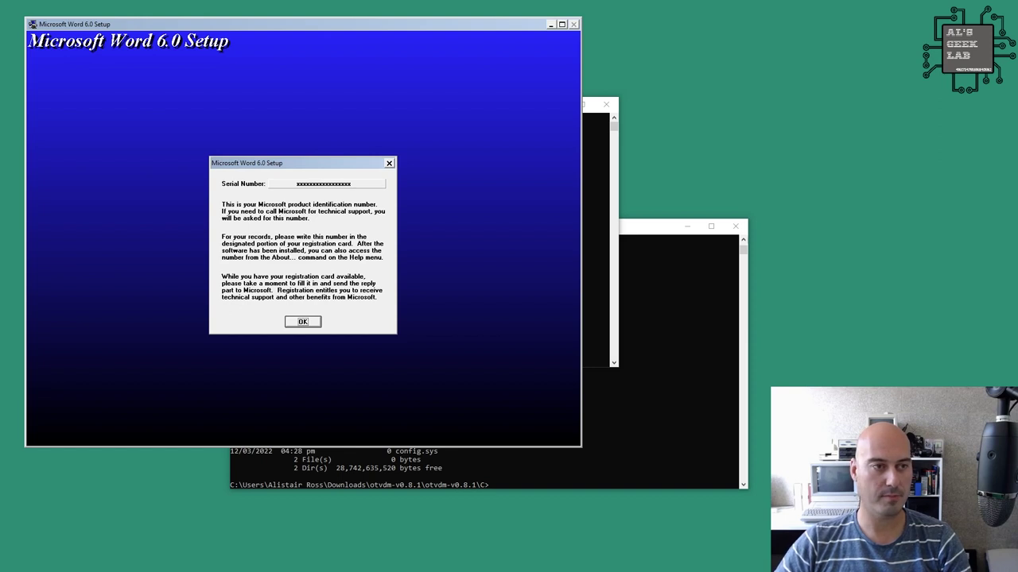
Move the otvdm.exe console below the setup window and accept the serial number notice and the C:\WINWORD destination directory.
key(Return)
drag(243, 110, 242, 465)
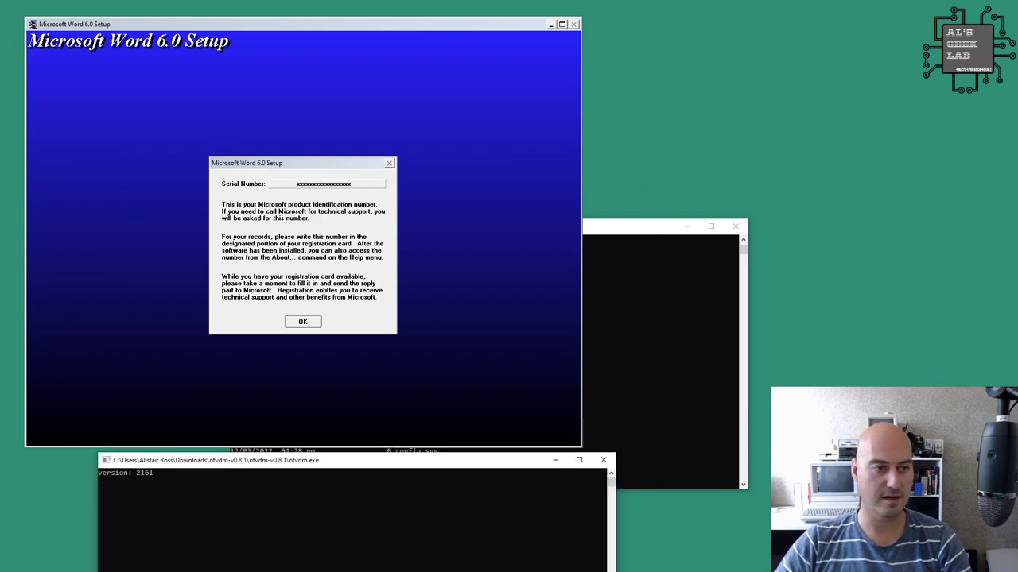
key(Return)
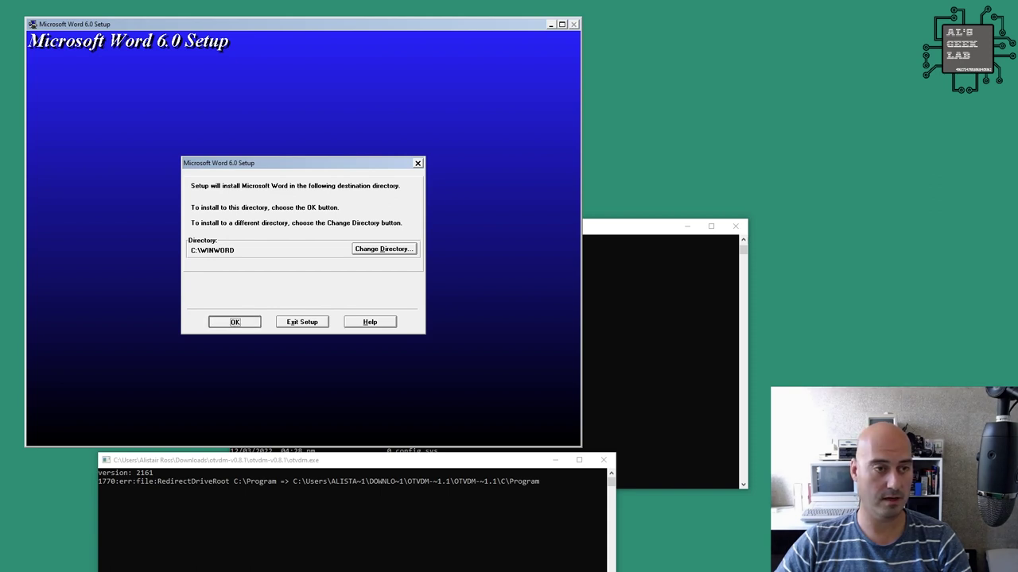
key(Return)
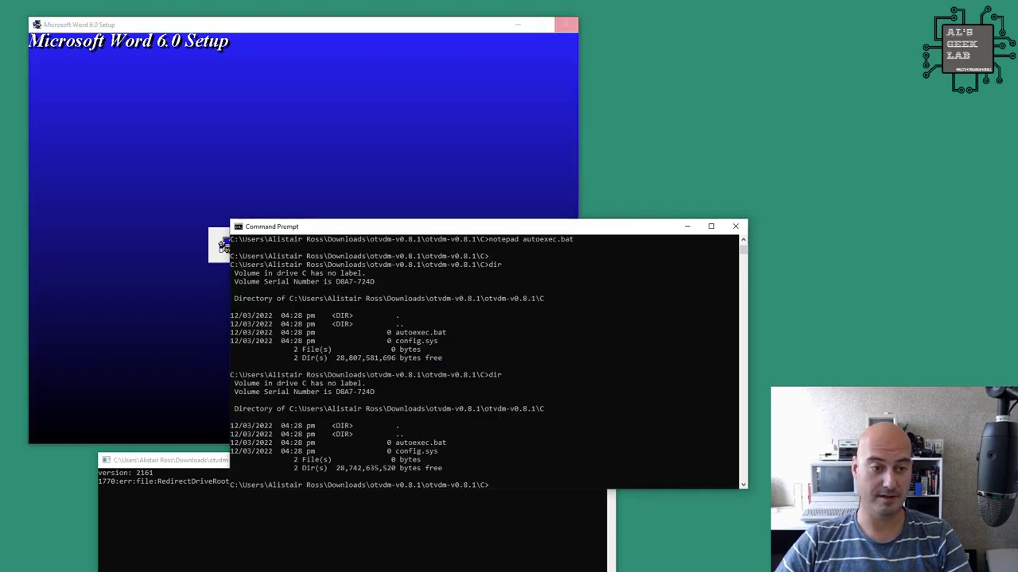
Switch to the Command Prompt and run dir to list the otvdm-v0.8.1 C folder again.
click(469, 476)
text(dir)
key(Return)
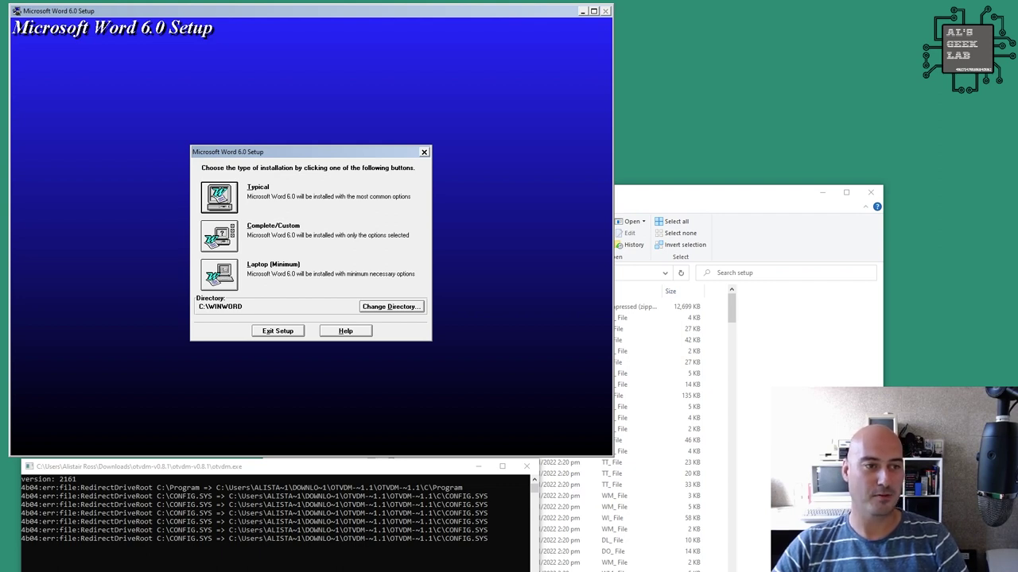
Choose the Complete/Custom installation and clear Clip Art, Graph, Equation, and WordArt, and Converters, Filters, and Data Access.
key(Return)
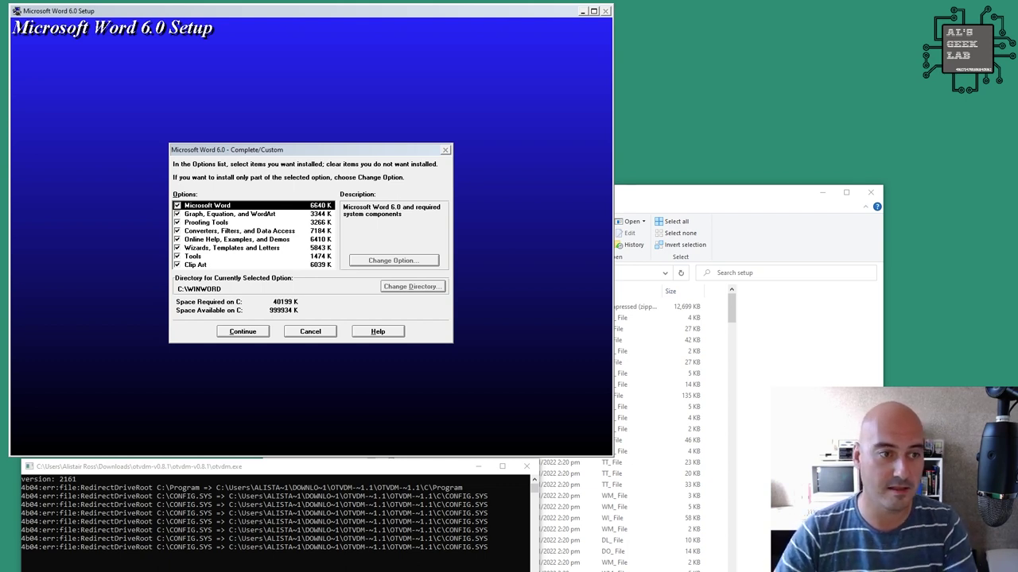
click(177, 263)
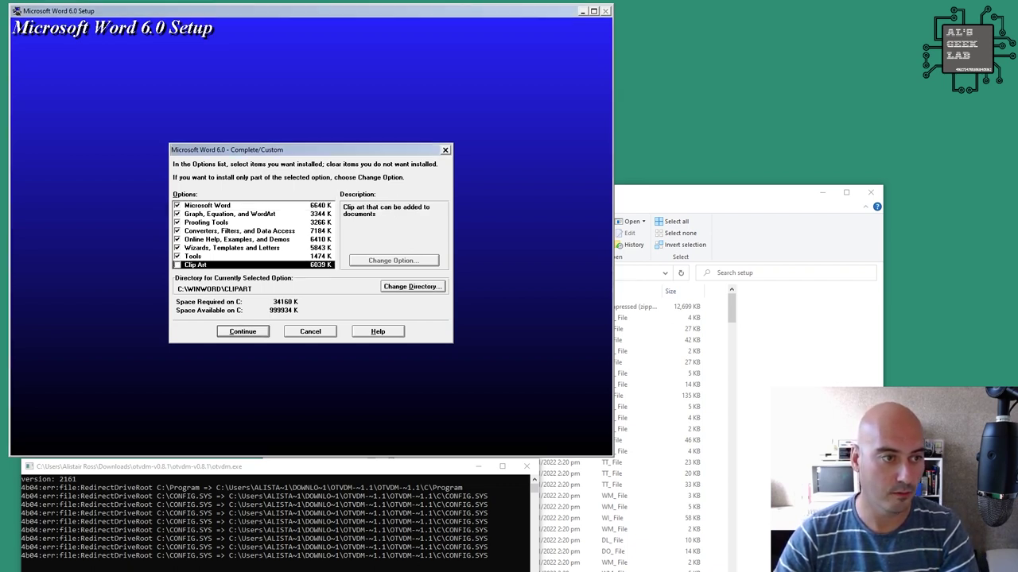
click(177, 214)
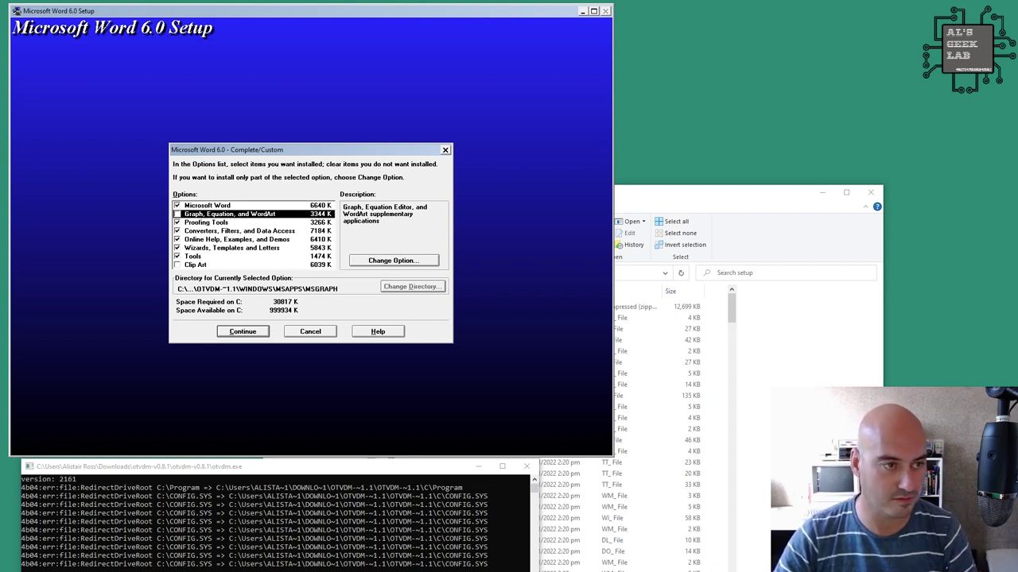
click(238, 230)
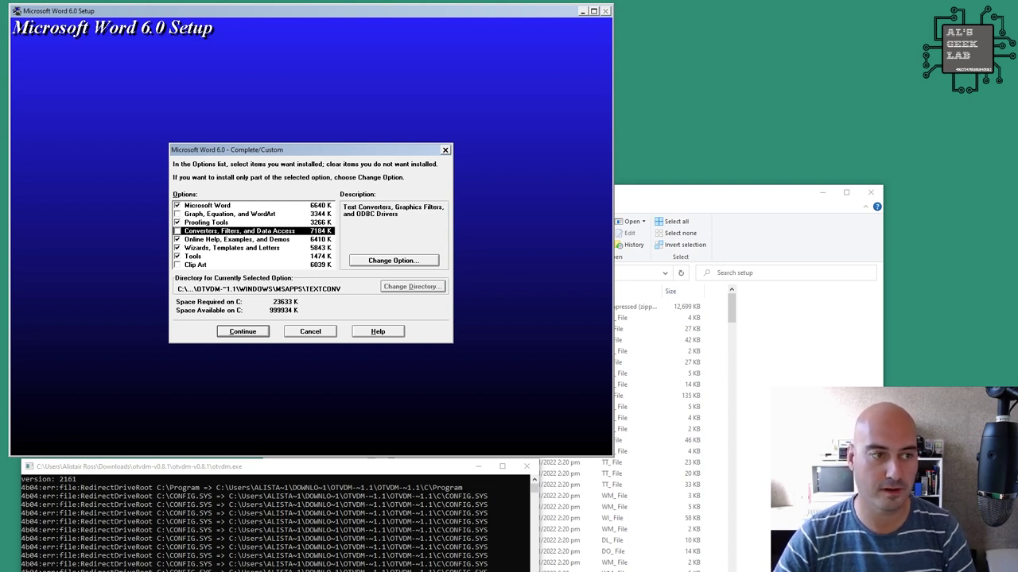
Reselect Clip Art, Converters, Filters, and Data Access, and Graph, Equation, and WordArt, and continue the installation.
click(177, 265)
click(178, 231)
click(177, 214)
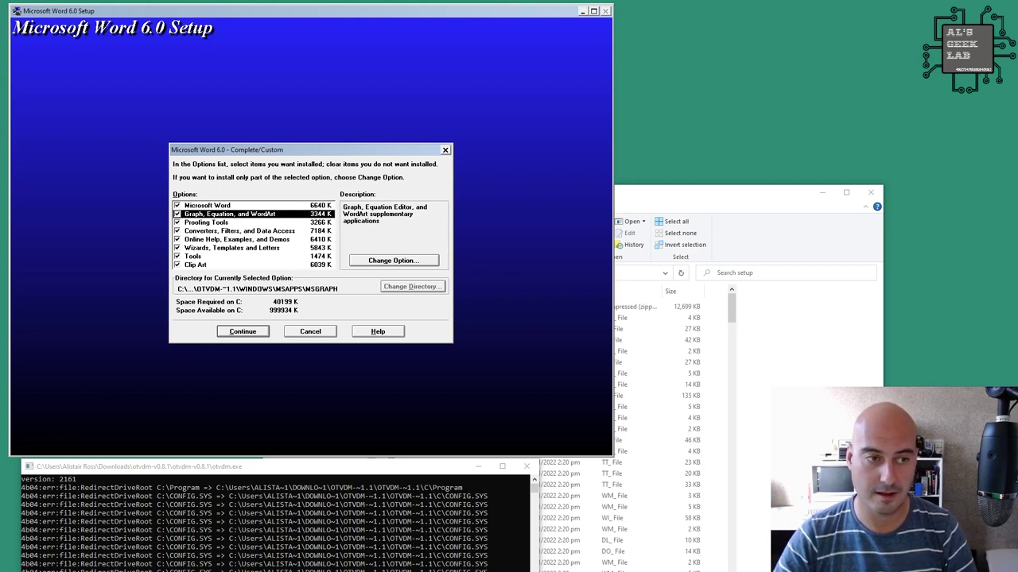
click(242, 331)
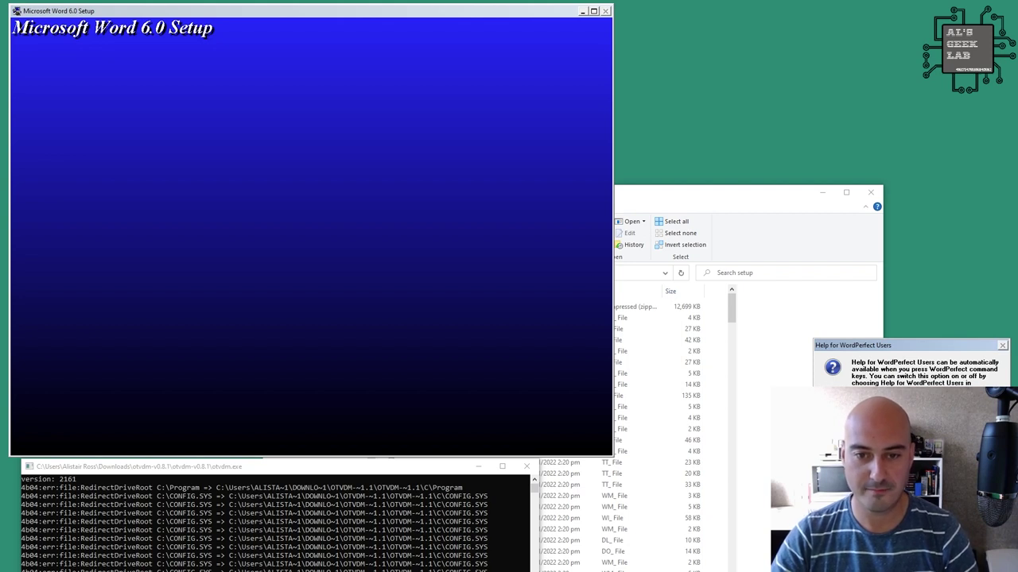
Bring the Help for WordPerfect Users dialog onto the setup window and decline activating the option.
drag(858, 347, 262, 216)
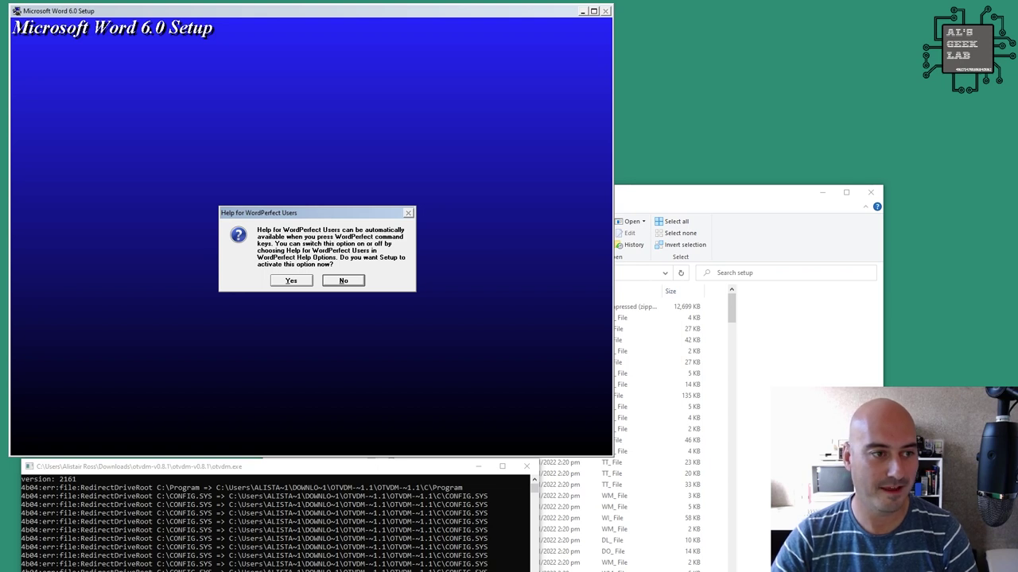
drag(281, 214, 237, 226)
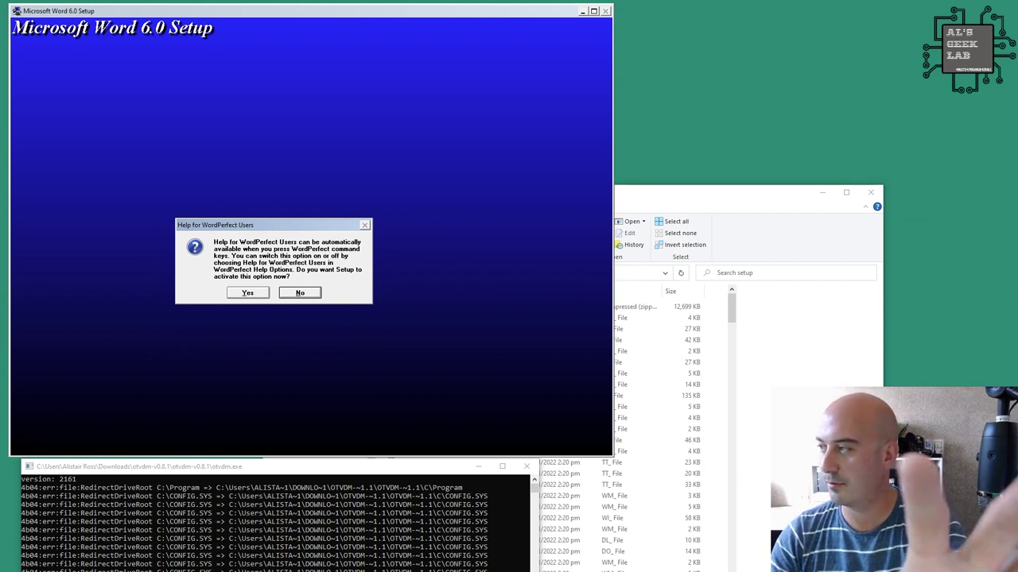
drag(287, 227, 313, 226)
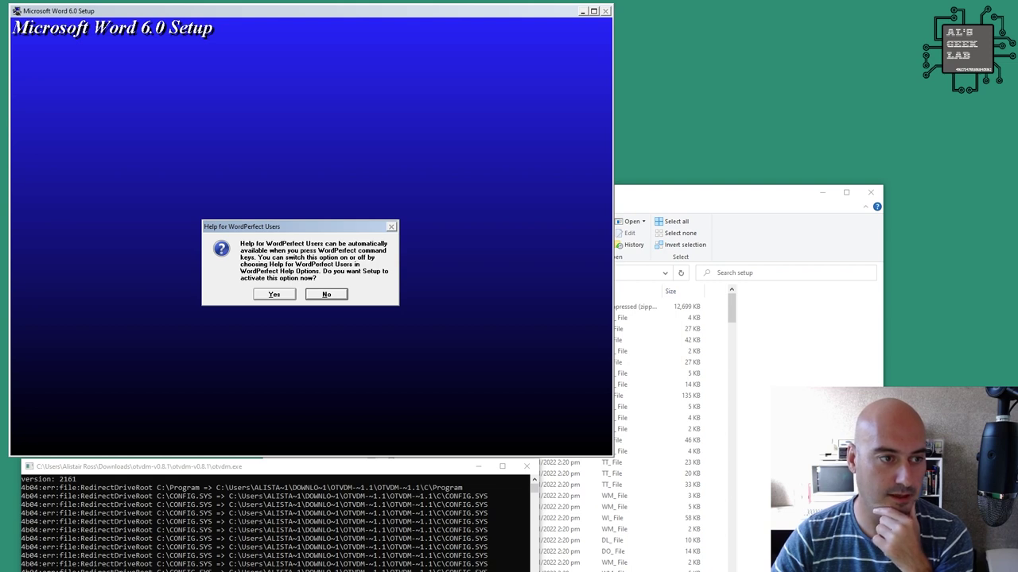
click(326, 294)
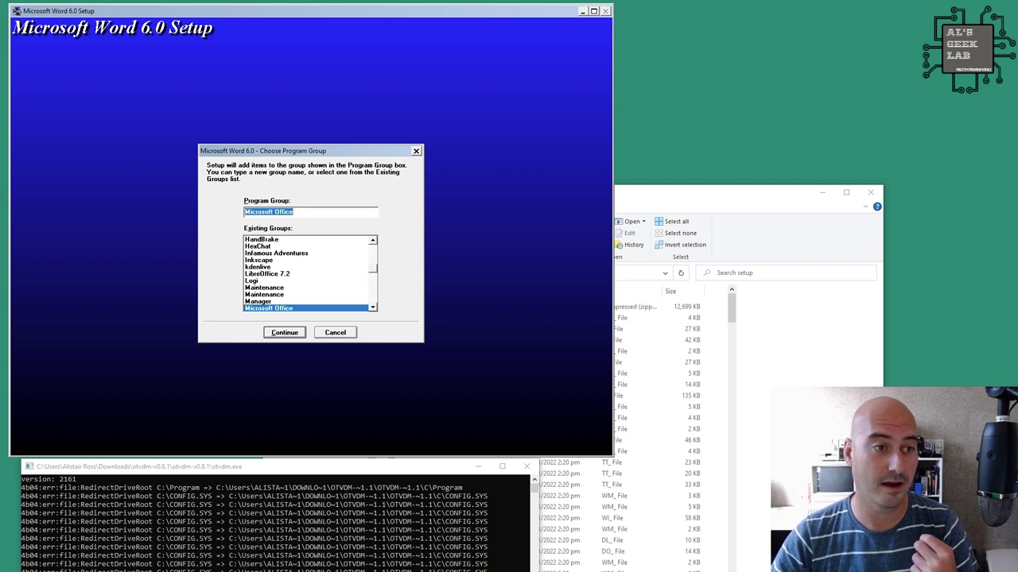
Examine the Existing Groups list in the Choose Program Group dialog and briefly check the Windows Start menu.
click(294, 212)
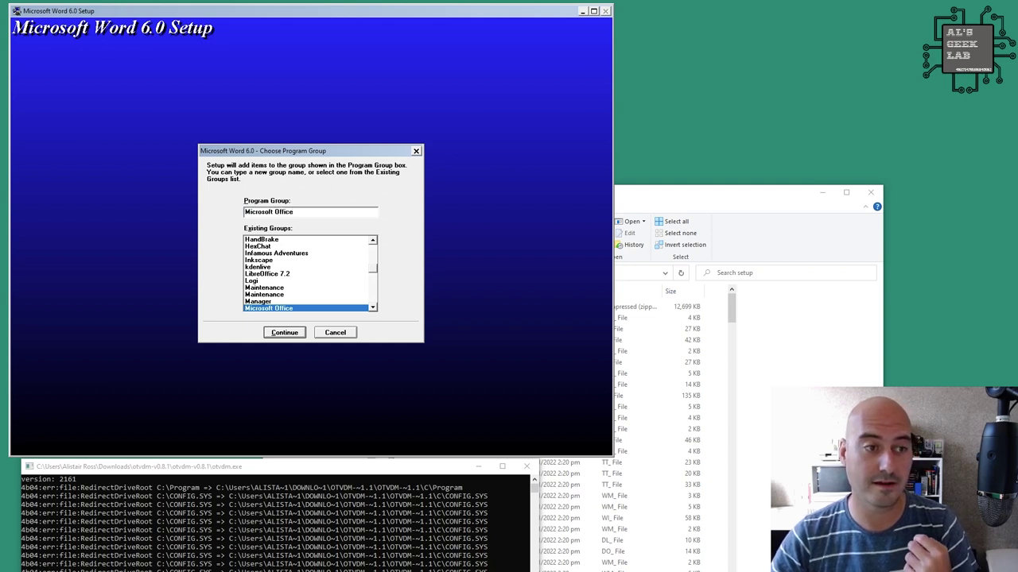
scroll(306, 273, down, 6)
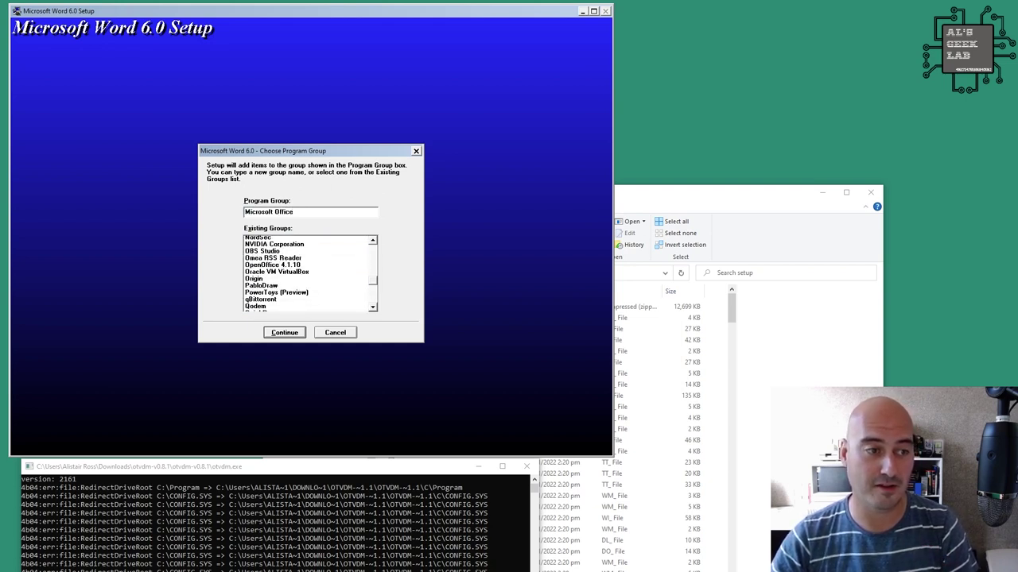
scroll(262, 271, up, 3)
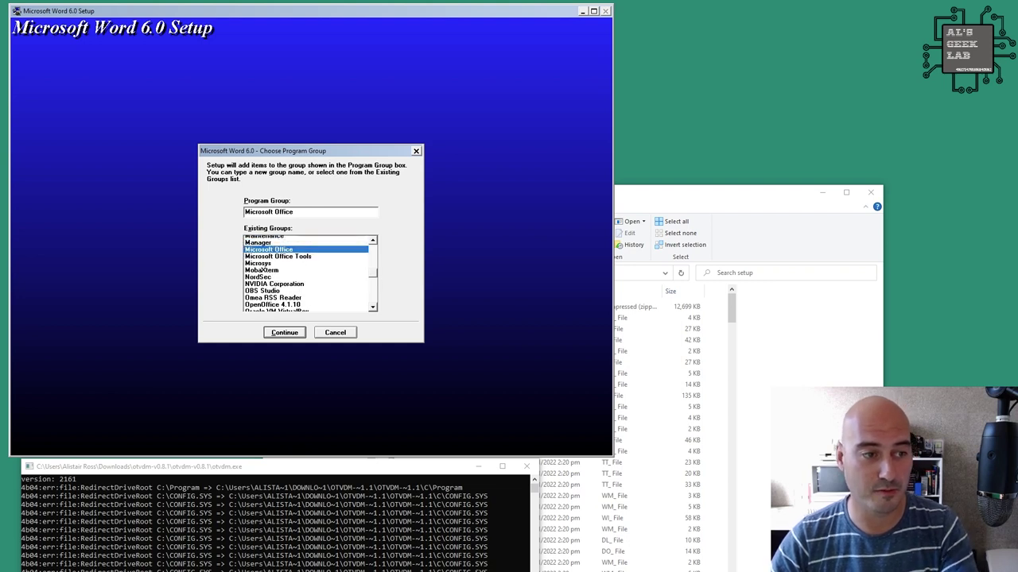
scroll(262, 271, up, 3)
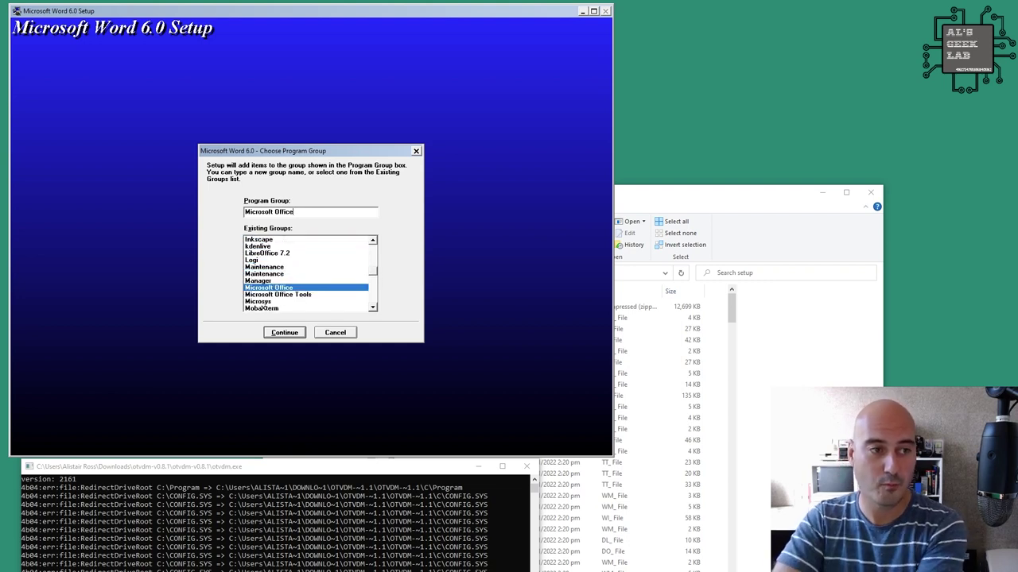
scroll(262, 272, up, 5)
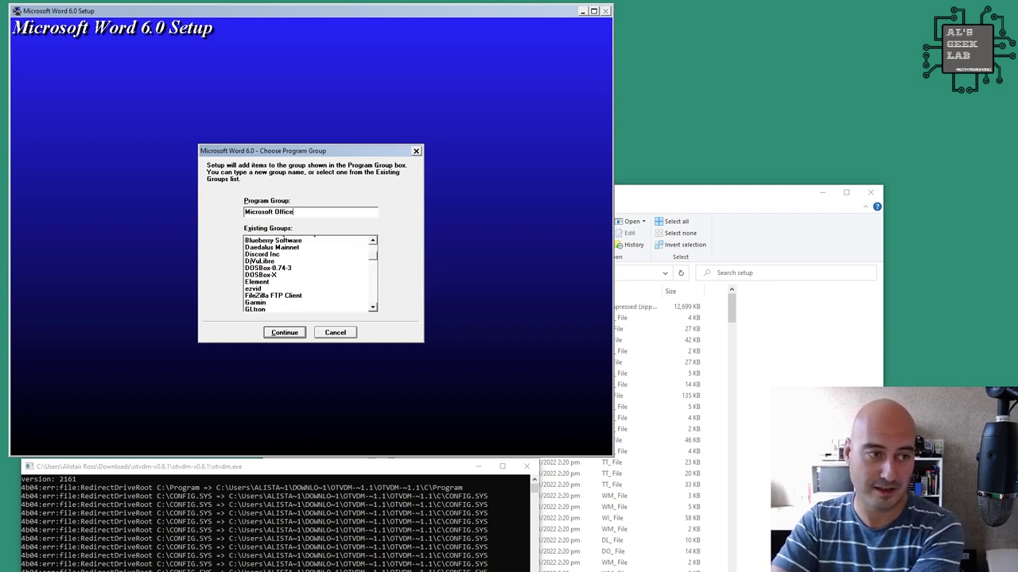
scroll(308, 271, up, 4)
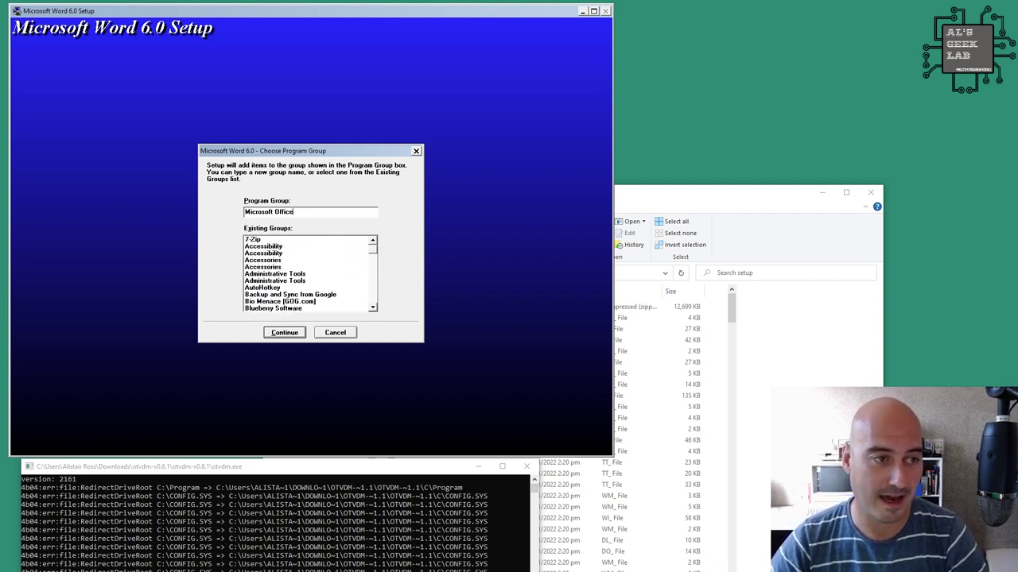
scroll(308, 271, down, 6)
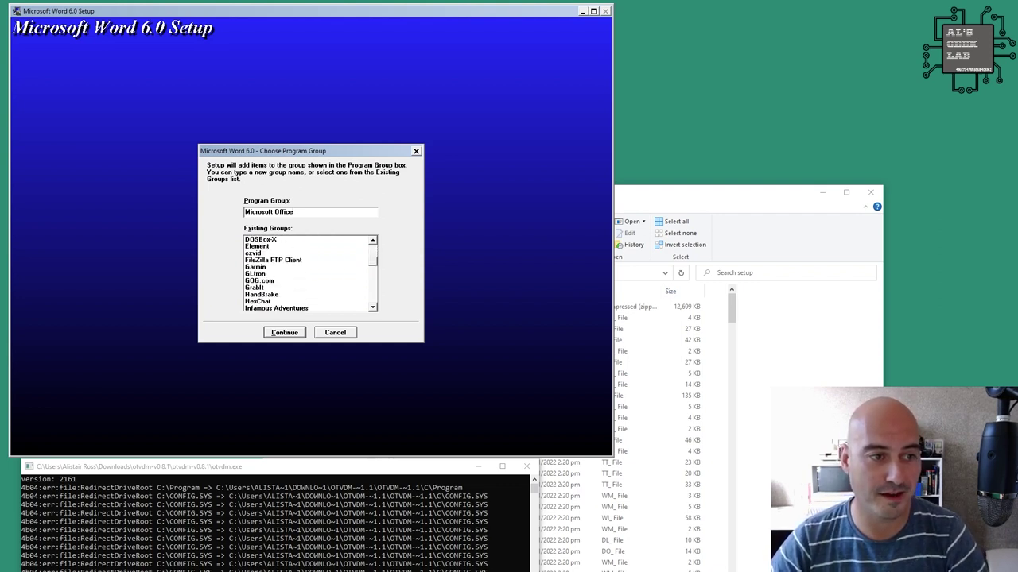
scroll(309, 271, up, 6)
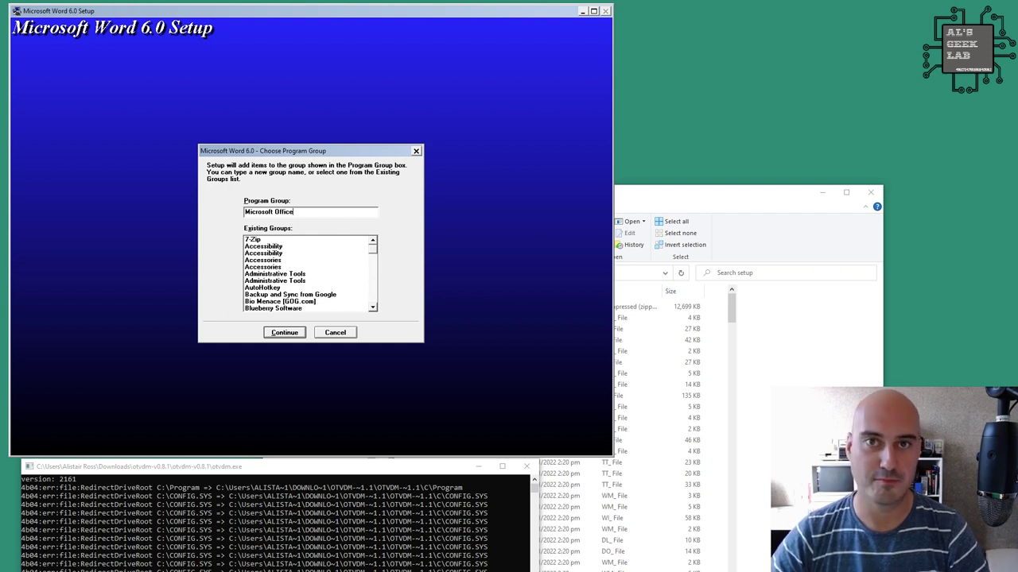
scroll(308, 271, down, 2)
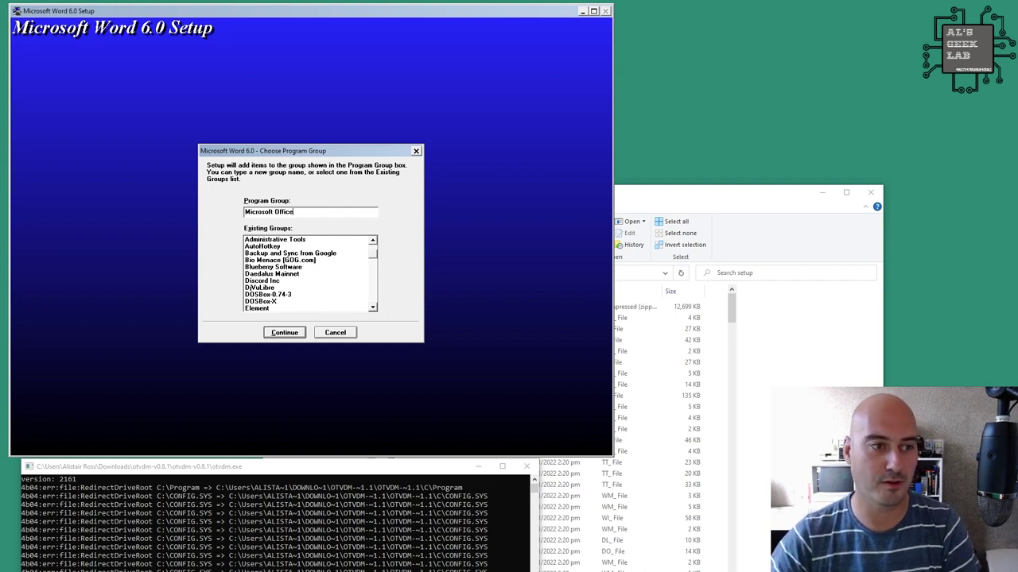
scroll(308, 272, down, 2)
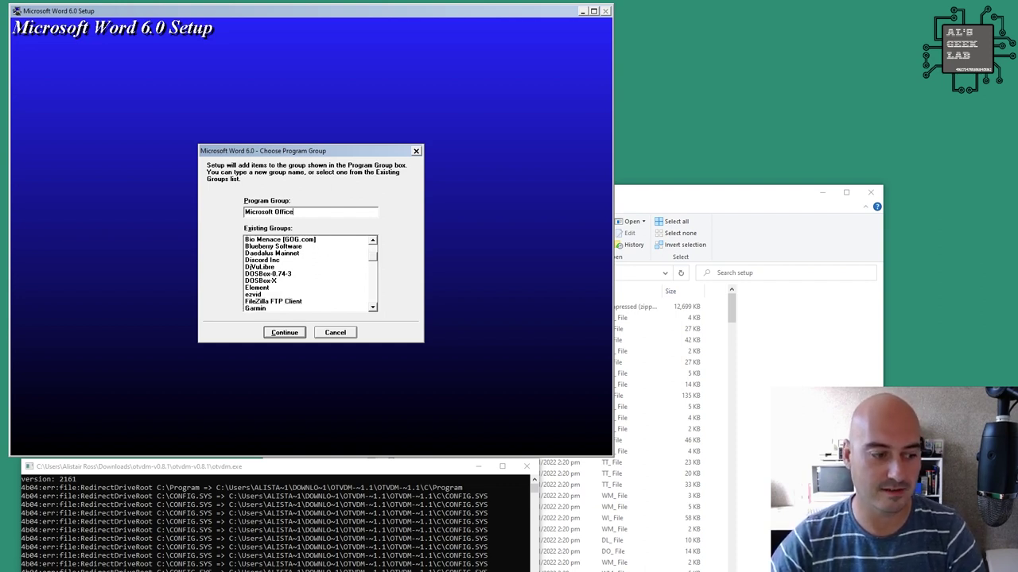
key(super)
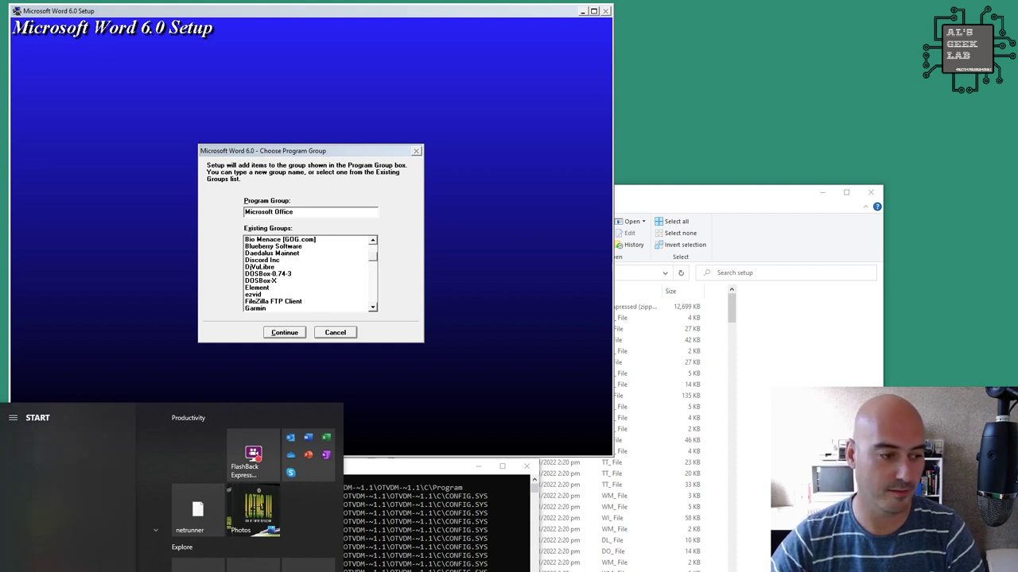
key(Escape)
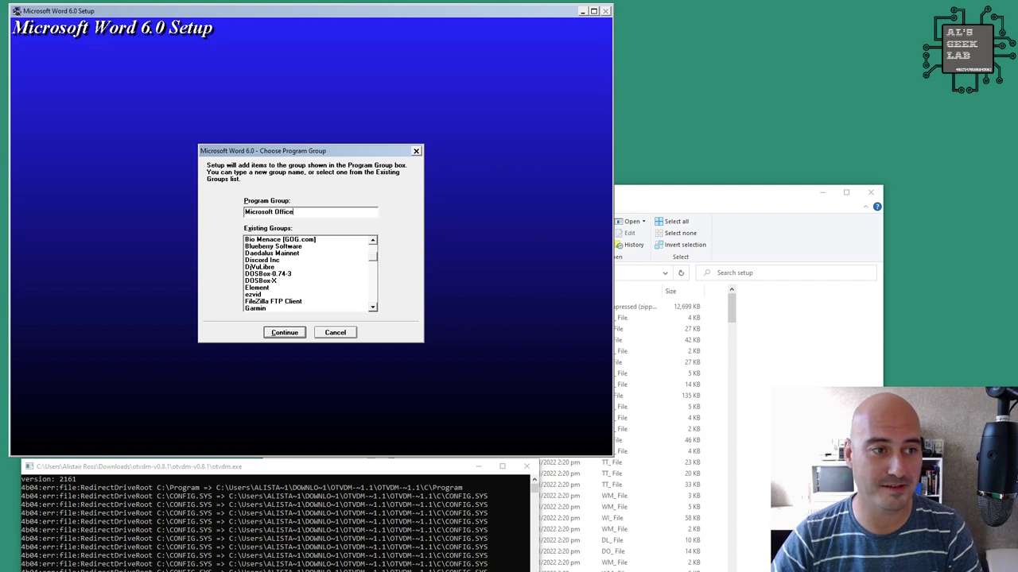
Name the program group Microsoft Word 6 and continue the setup.
key(BackSpace)
key(BackSpace)
key(BackSpace)
key(BackSpace)
key(BackSpace)
key(BackSpace)
key(BackSpace)
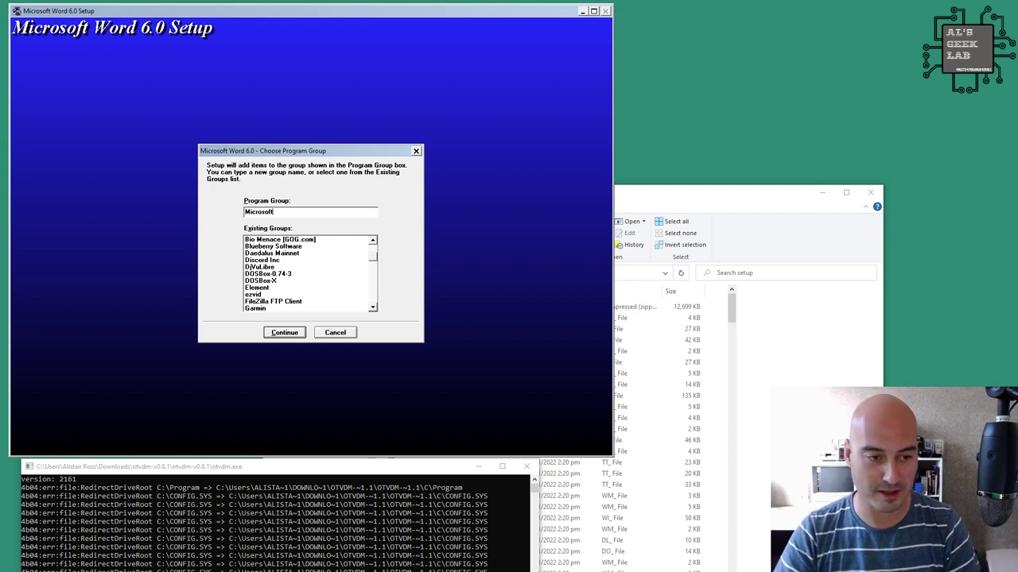
key(super)
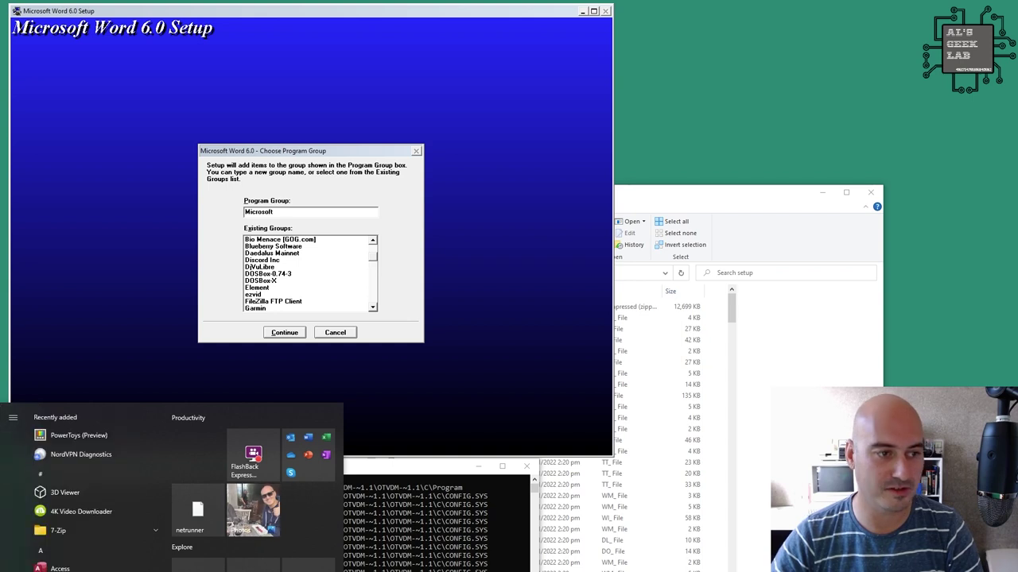
key(Escape)
text(Word 6)
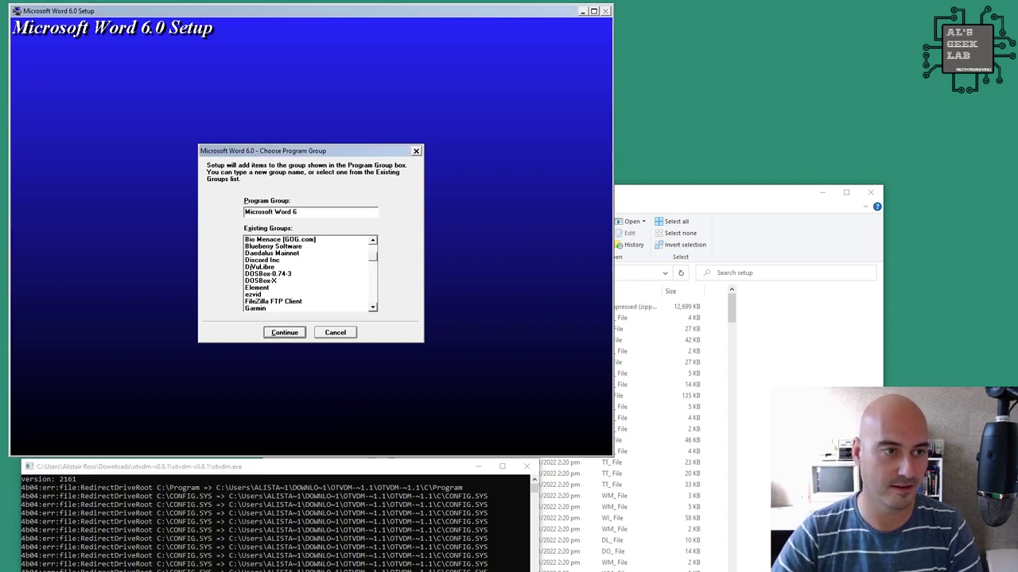
scroll(310, 274, up, 3)
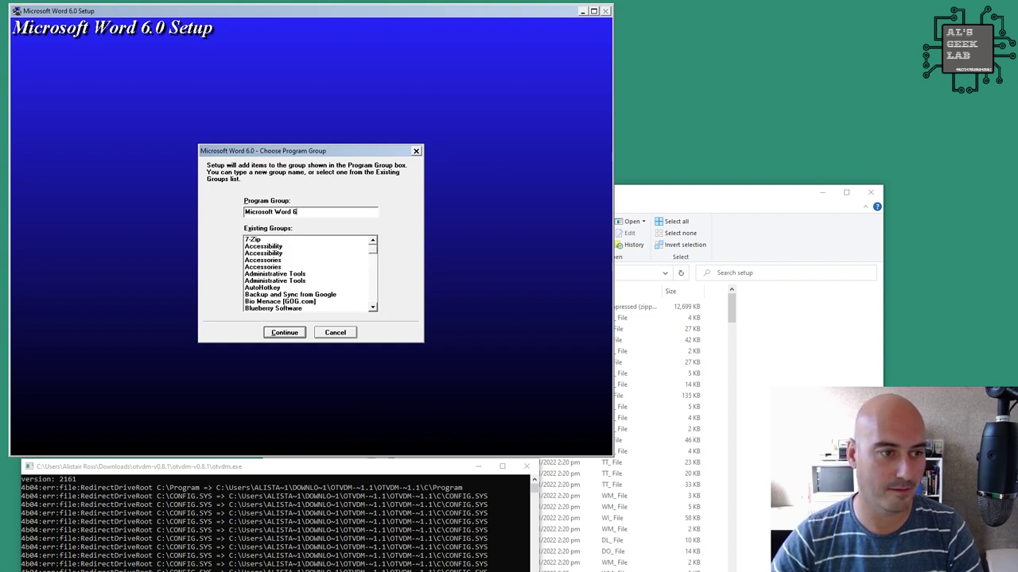
scroll(310, 273, down, 3)
click(284, 332)
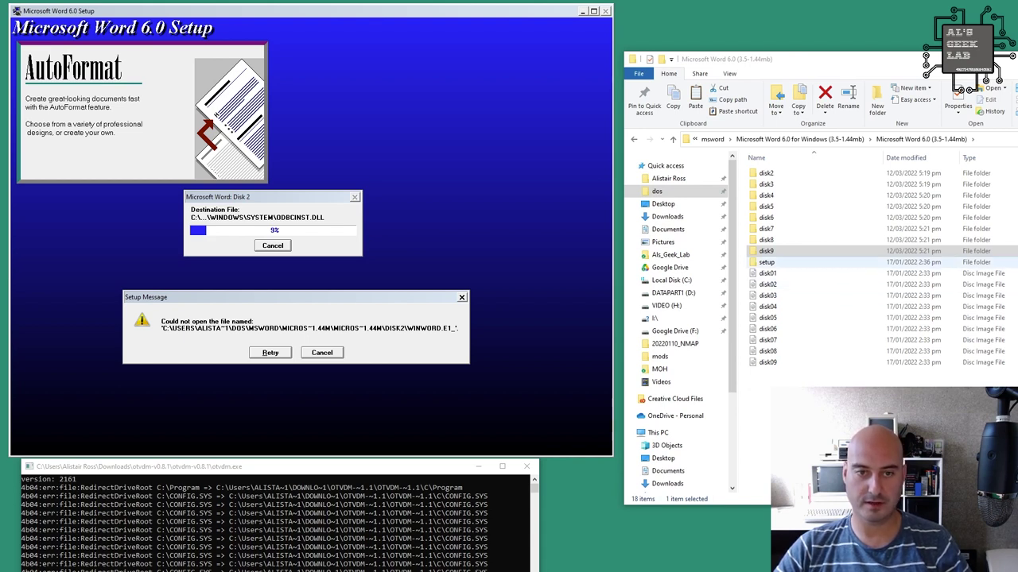
Examine the files in the setup and disk6 folders of Microsoft Word 6.0 (3.5-1.44mb), then go back to the parent folder.
click(767, 262)
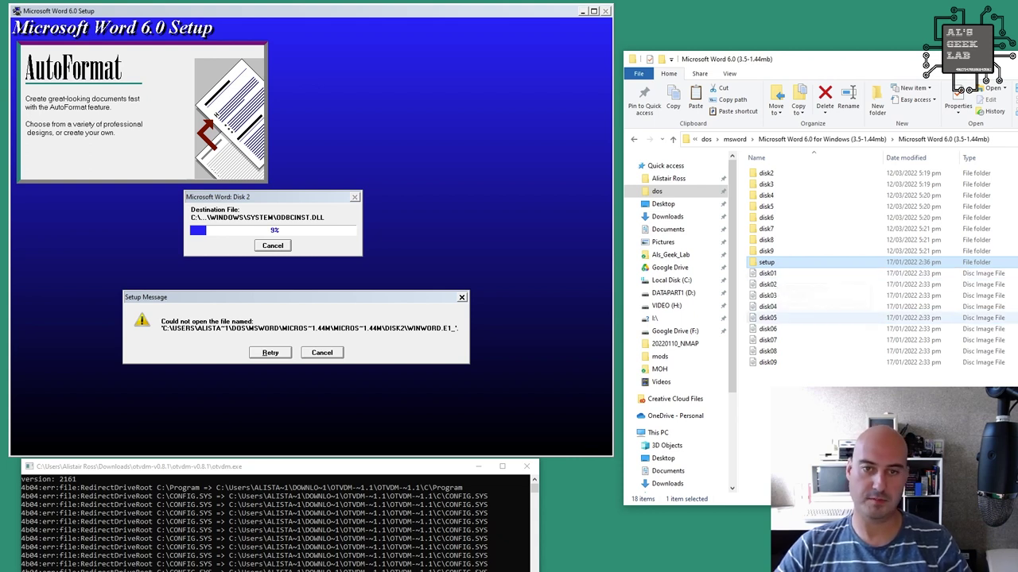
key(Return)
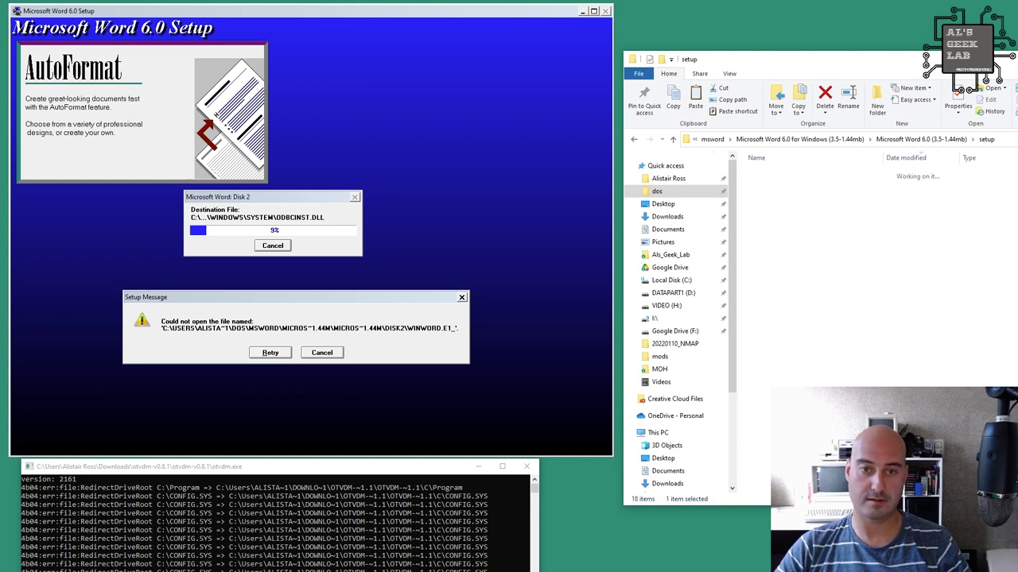
scroll(819, 318, down, 10)
scroll(978, 219, up, 10)
scroll(984, 220, down, 10)
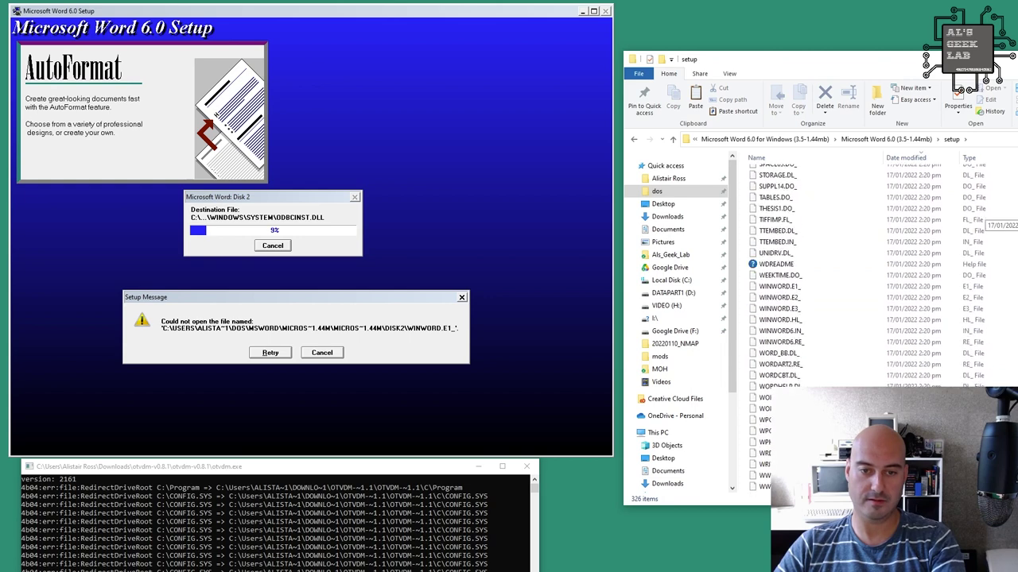
scroll(985, 219, up, 10)
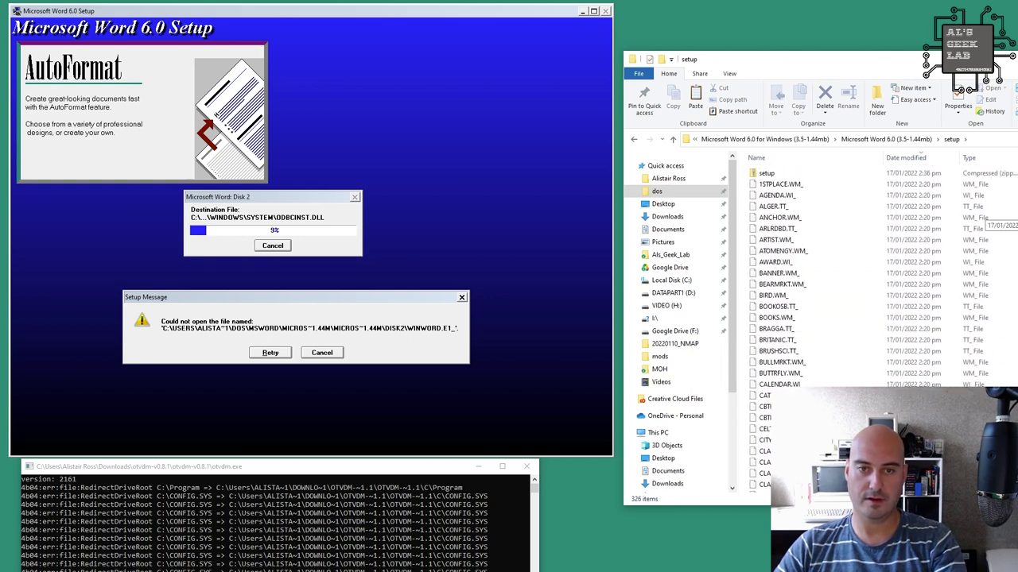
scroll(984, 220, down, 5)
click(886, 140)
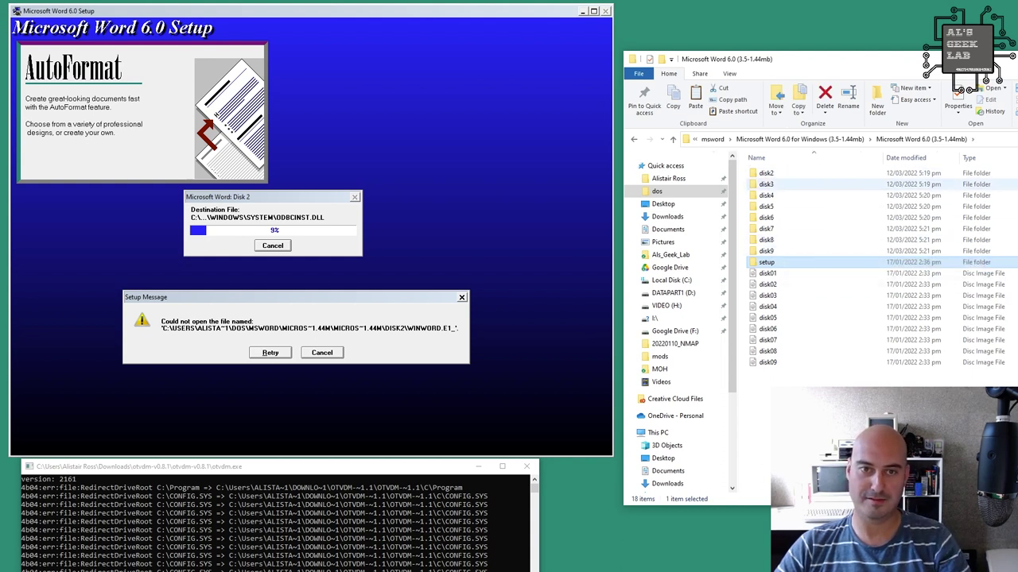
click(765, 217)
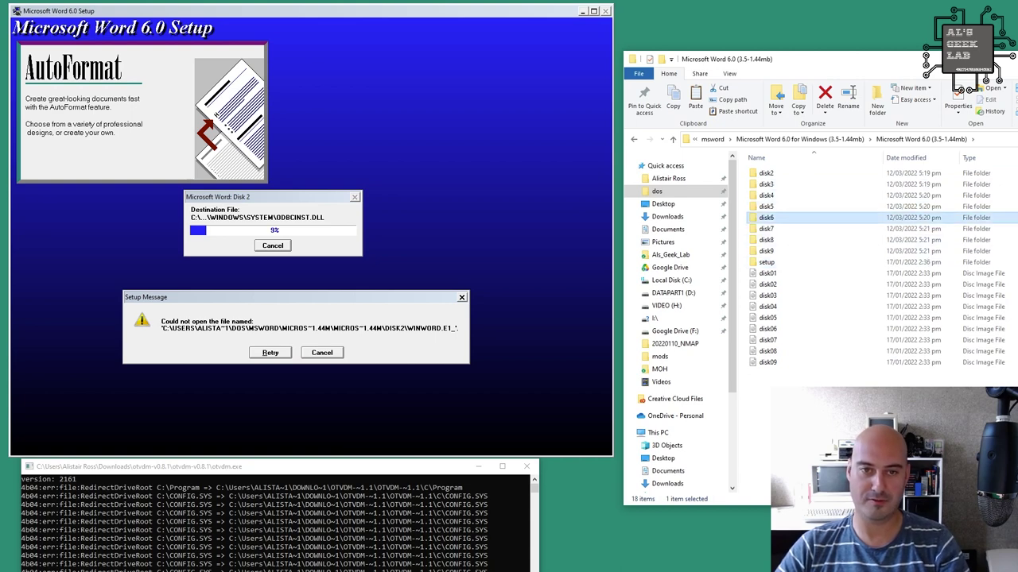
key(Return)
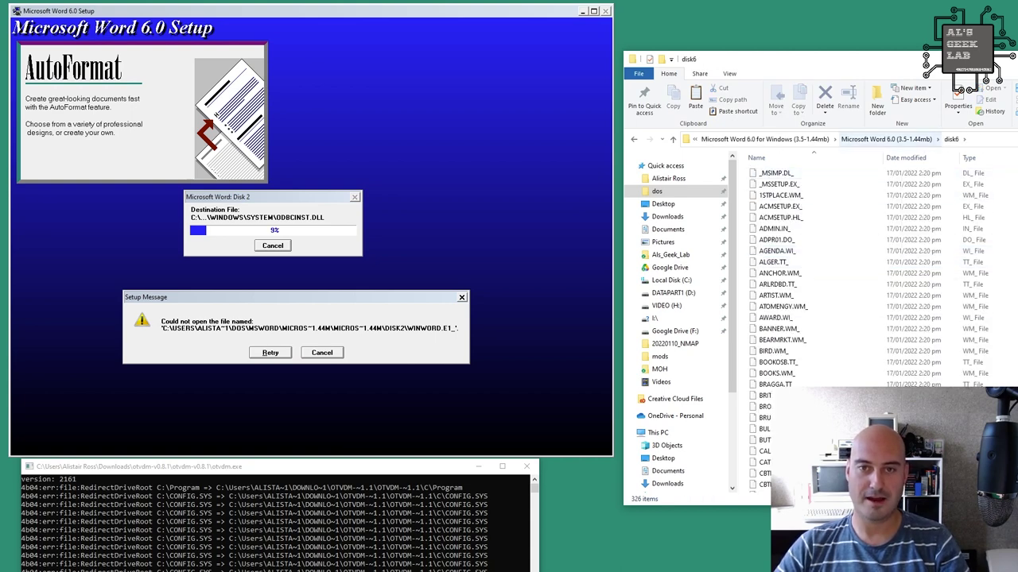
key(BackSpace)
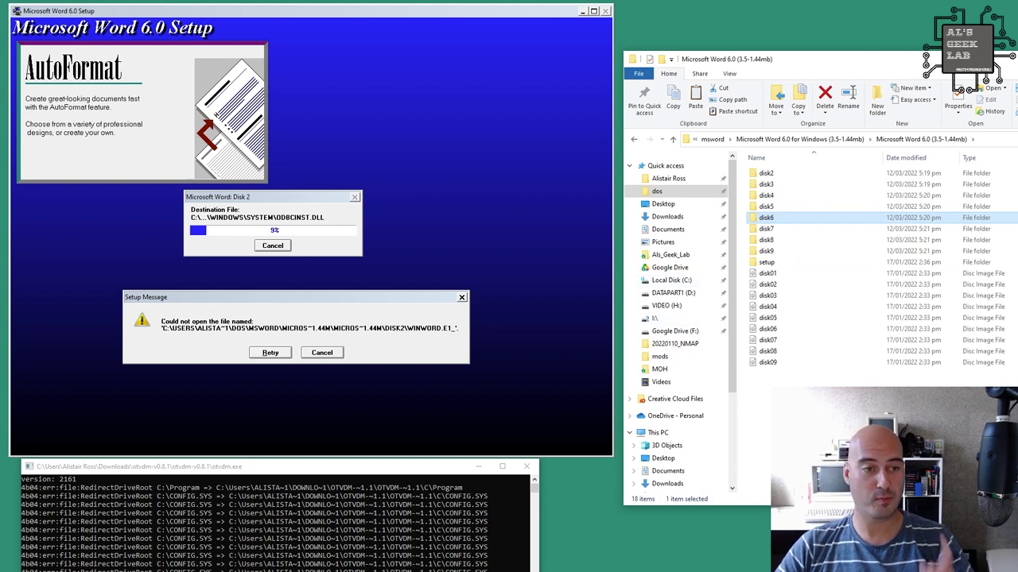
Return to the Word 6.0 setup and retry opening WINWORD.E1_ from the disk2 folder.
key(alt+Tab)
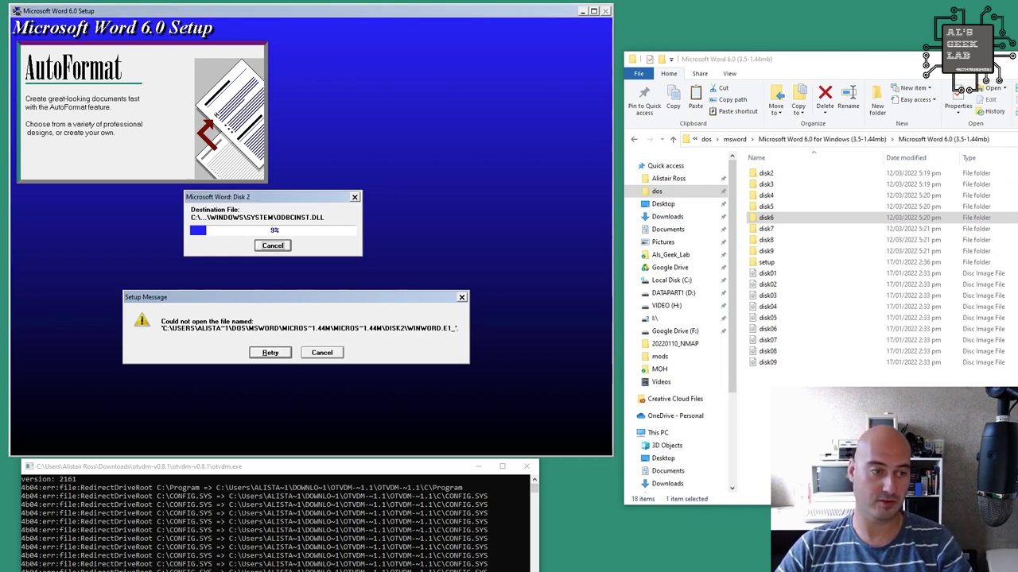
key(Return)
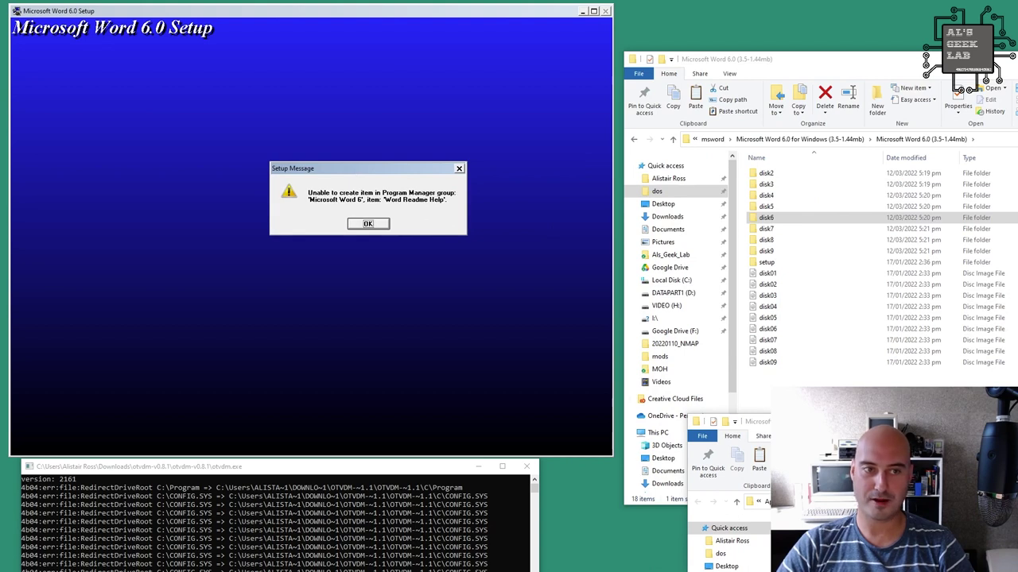
Move the Microsoft Word 6 folder window beside the setup and acknowledge the setup message about the Word Readme Help item.
drag(851, 427, 779, 136)
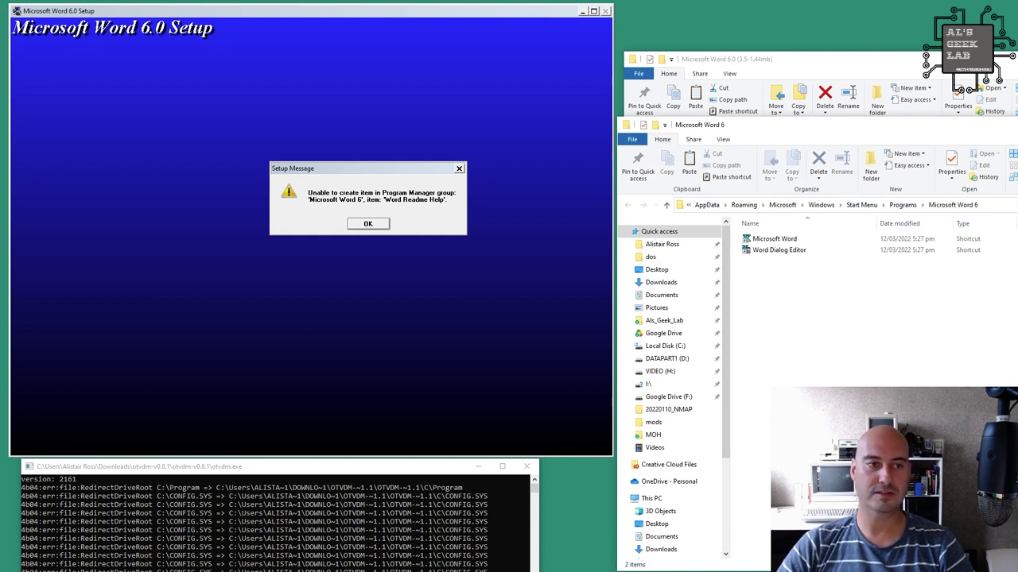
key(Return)
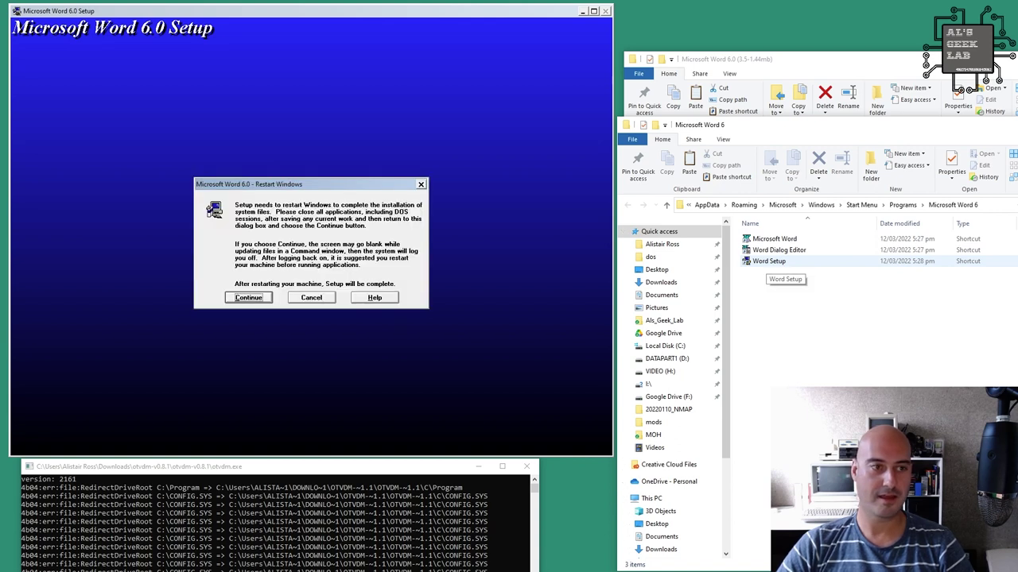
Look over the Microsoft Word, Word Dialog Editor and Word Setup shortcuts in the folder and check the Windows Start menu.
click(773, 239)
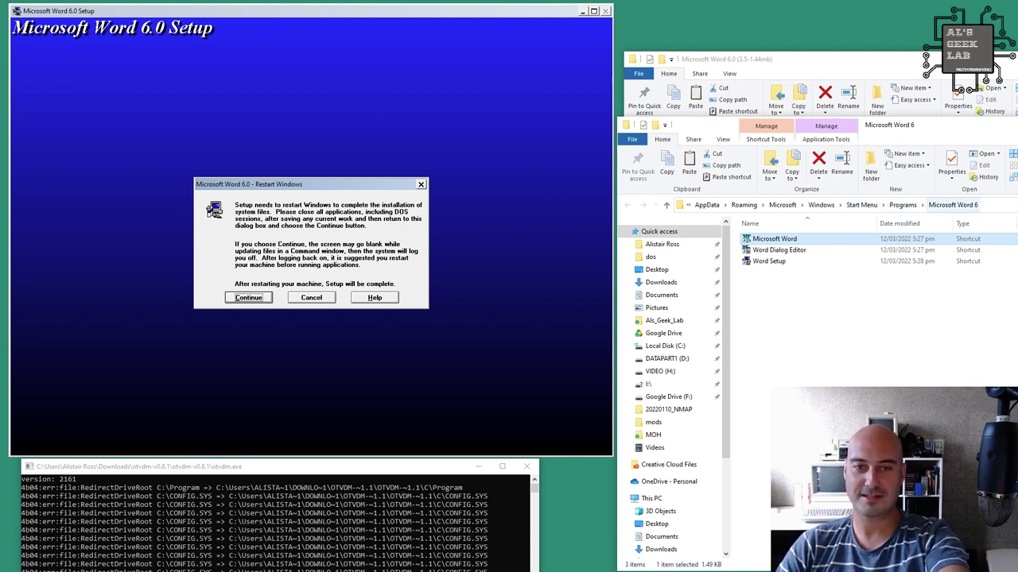
click(779, 249)
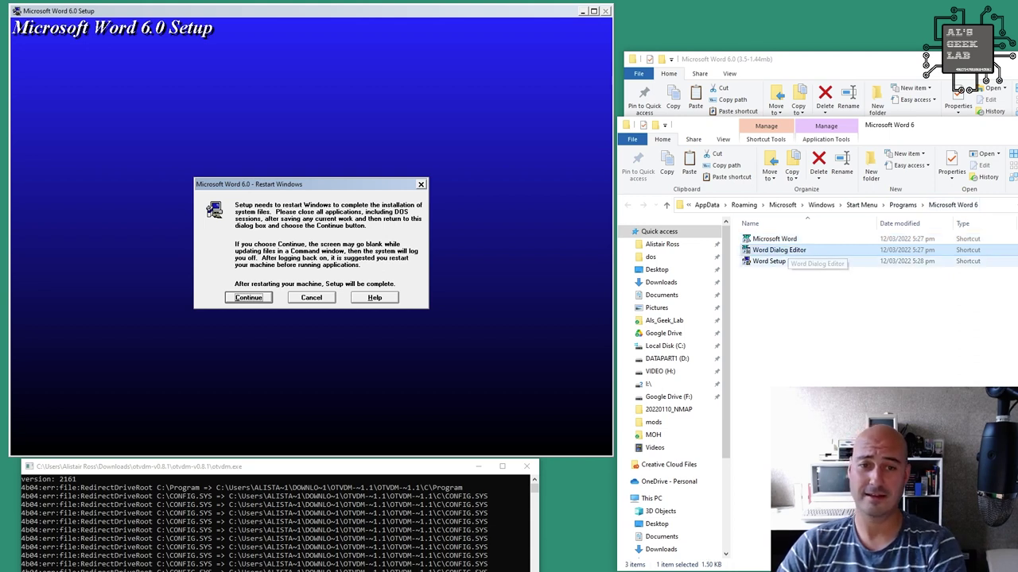
click(768, 261)
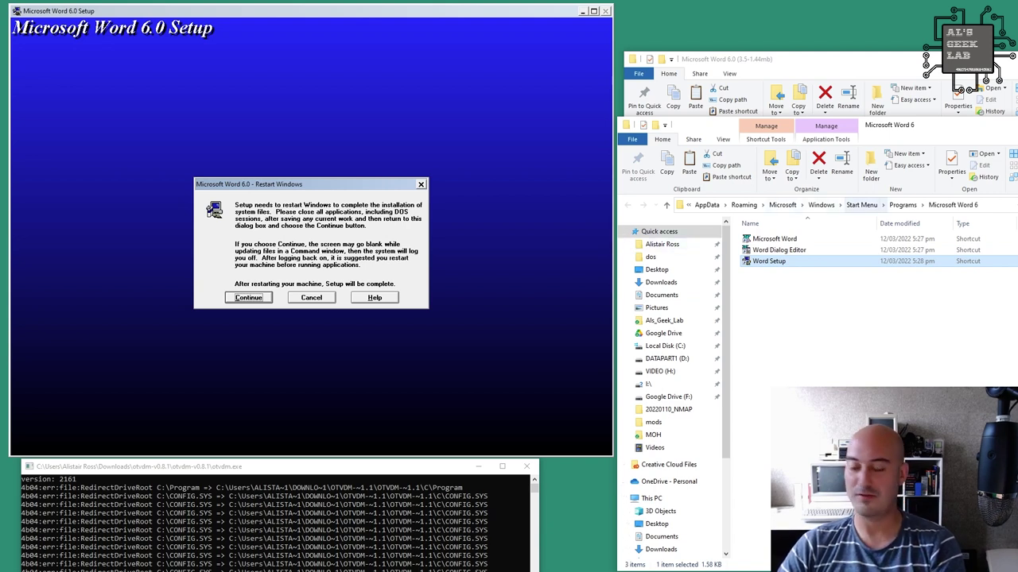
key(super)
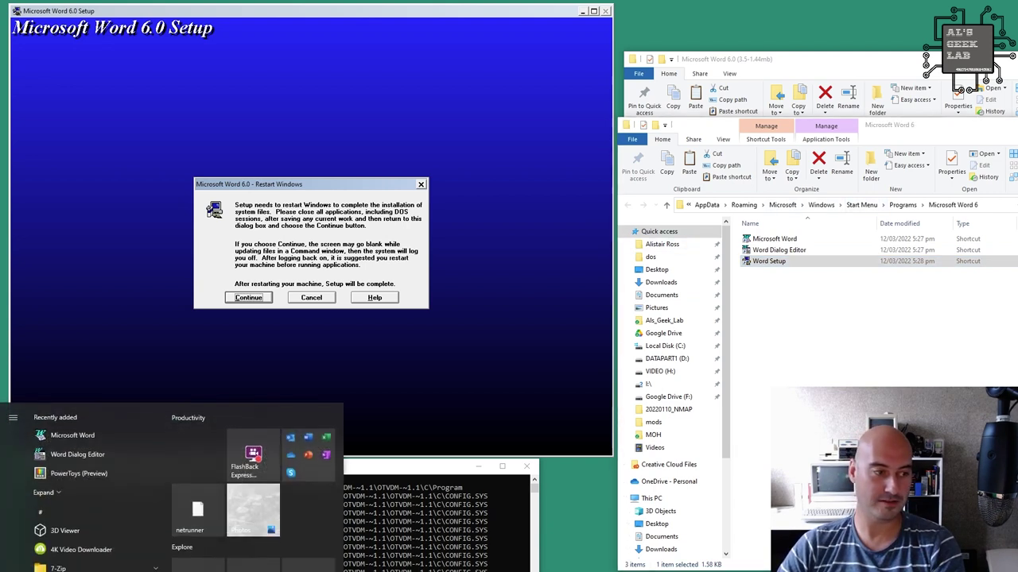
key(Down)
key(Up)
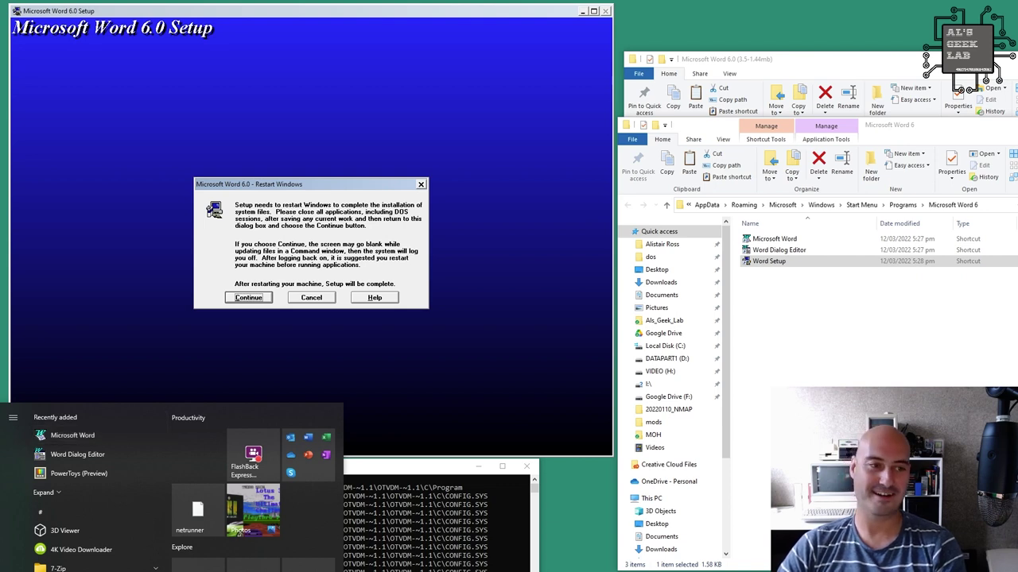
key(Escape)
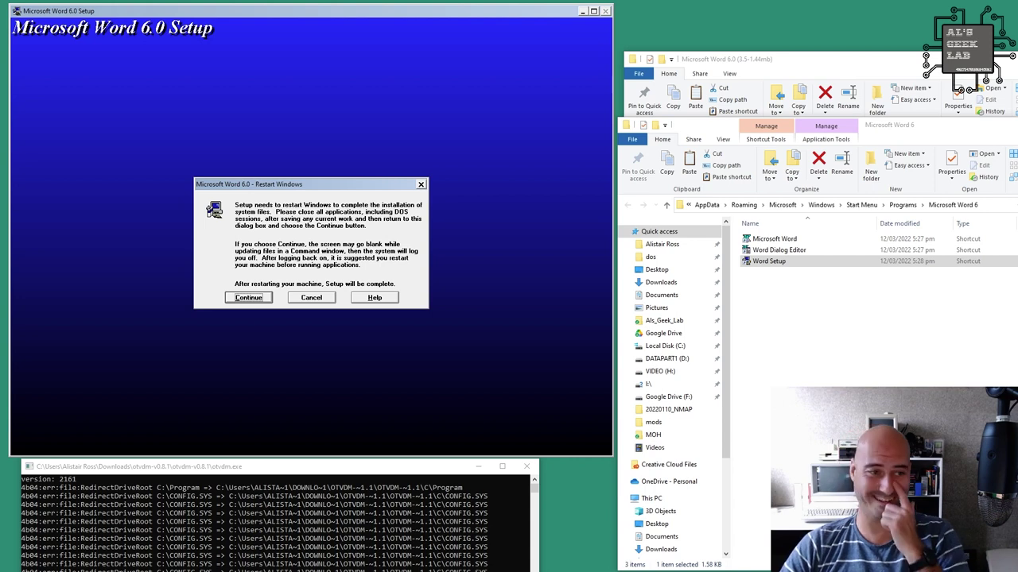
Continue past the setup's Restart Windows prompt and cancel the Windows shutdown.
key(Return)
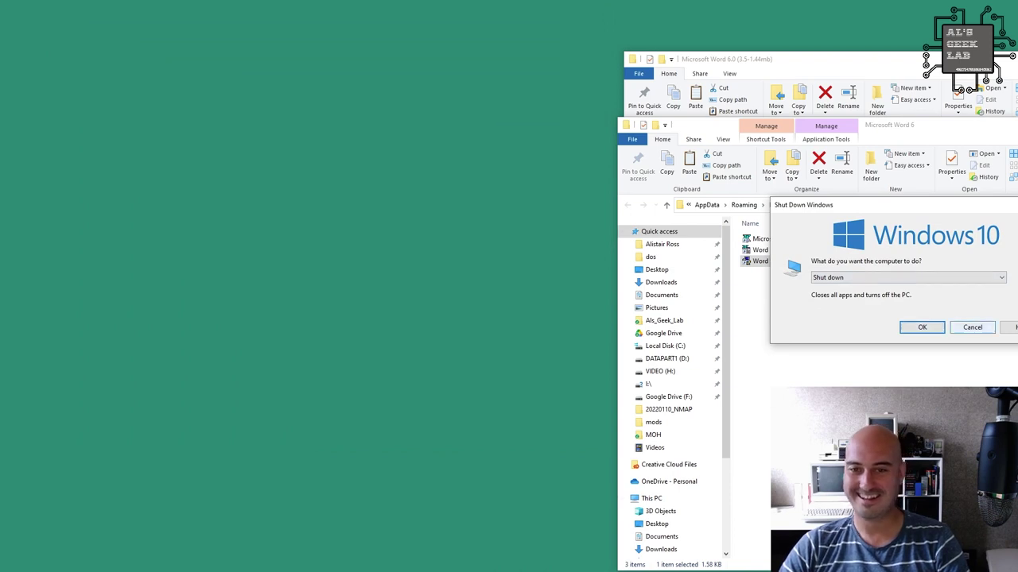
key(Escape)
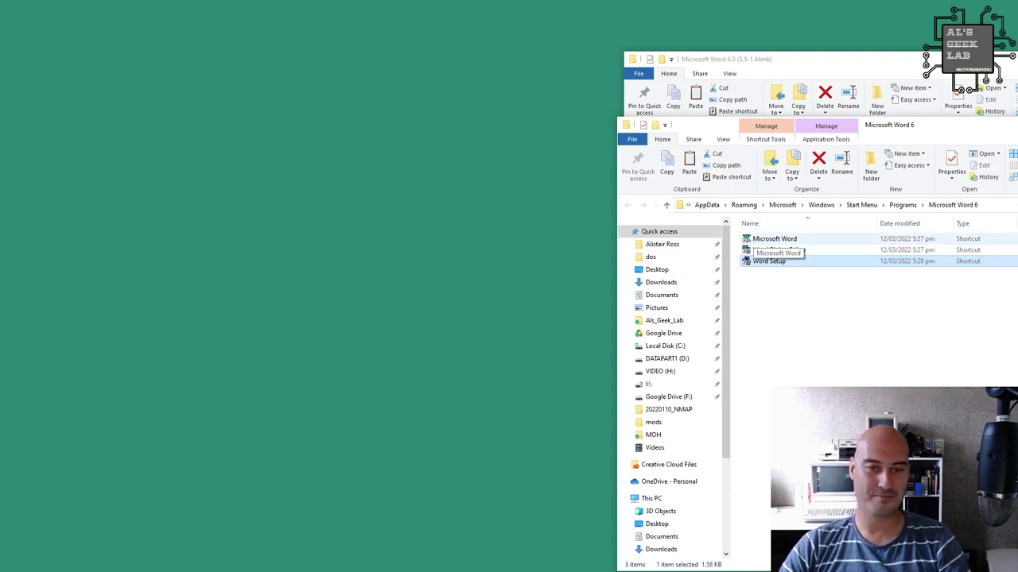
Launch Microsoft Word from the Microsoft Word 6 folder and dismiss the Tip of the Day.
double_click(774, 239)
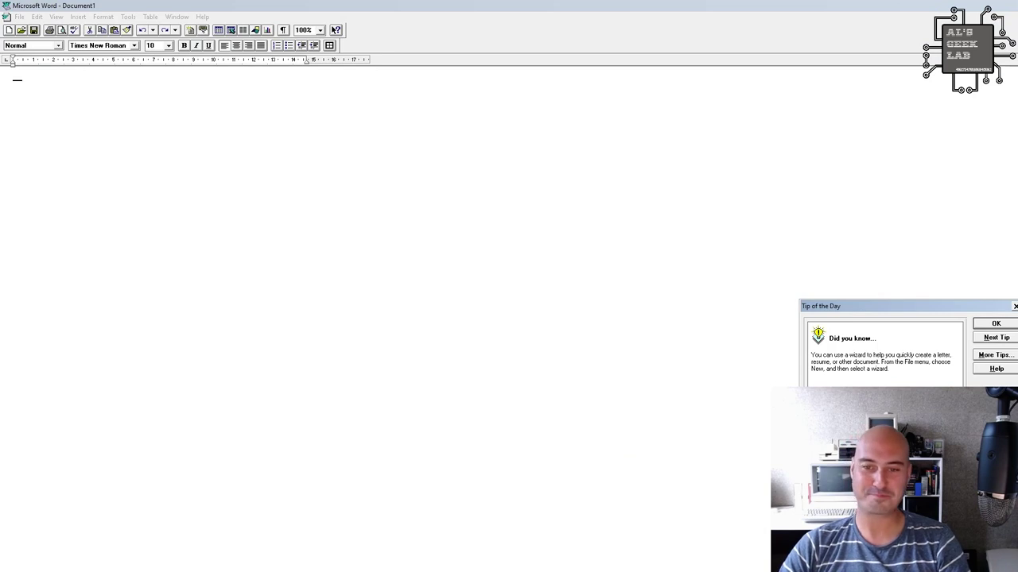
key(Return)
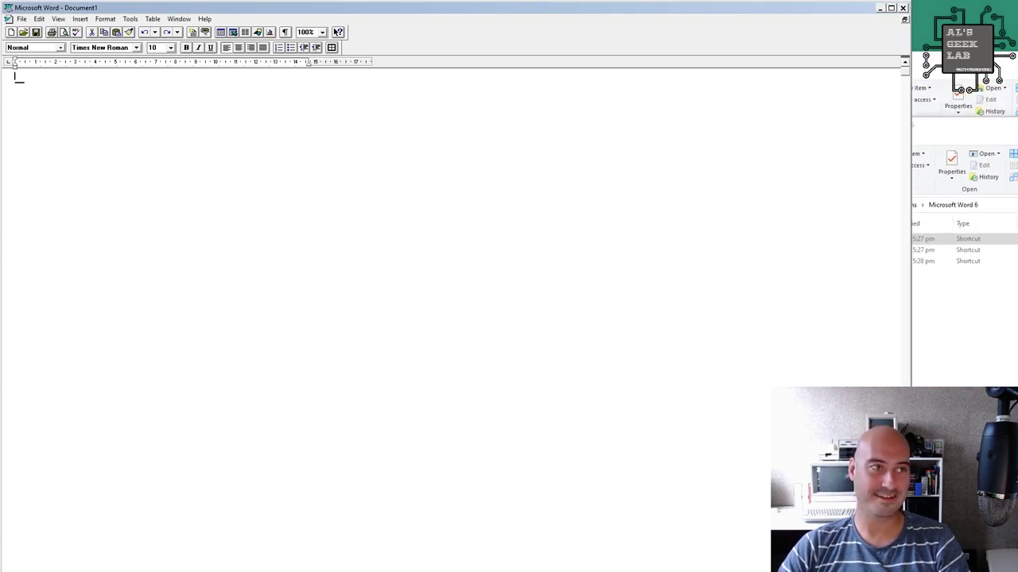
Display the About Microsoft Word information and briefly view the winevdm GitHub page in the browser.
key(alt+h)
key(Up)
key(Return)
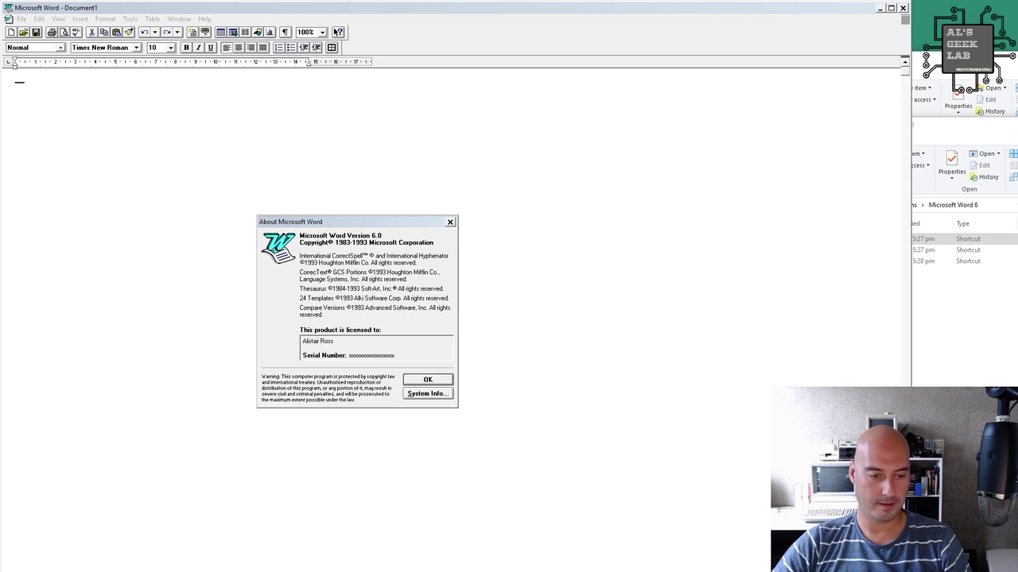
key(alt+Tab)
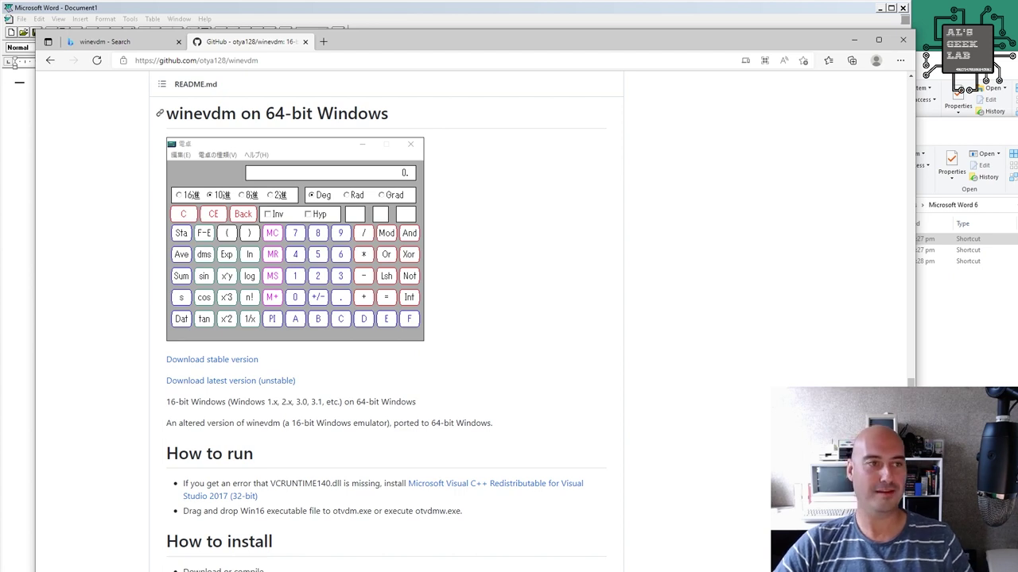
click(854, 40)
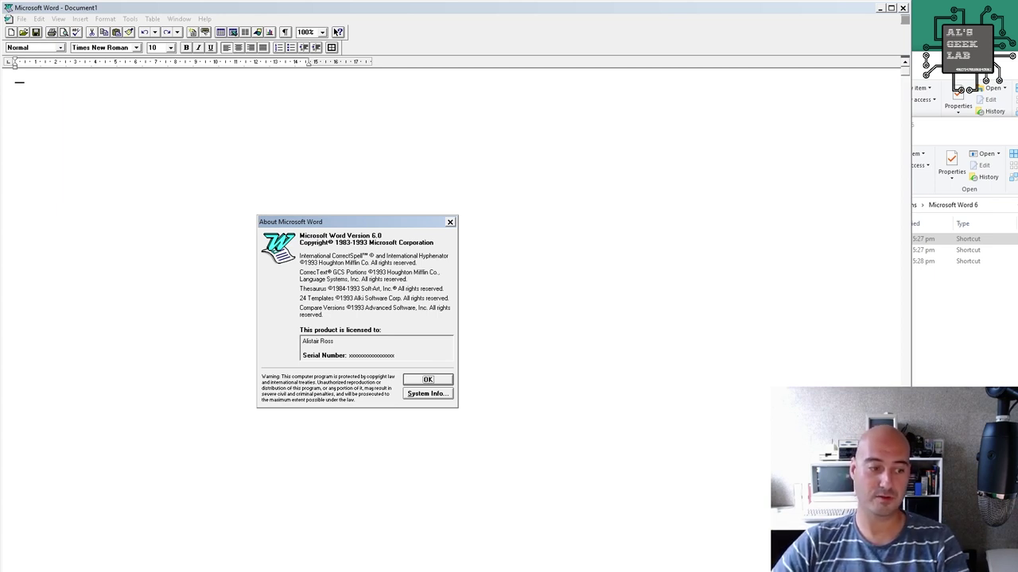
Check the recently added Microsoft Word and Word Dialog Editor entries in the Windows Start menu.
key(super)
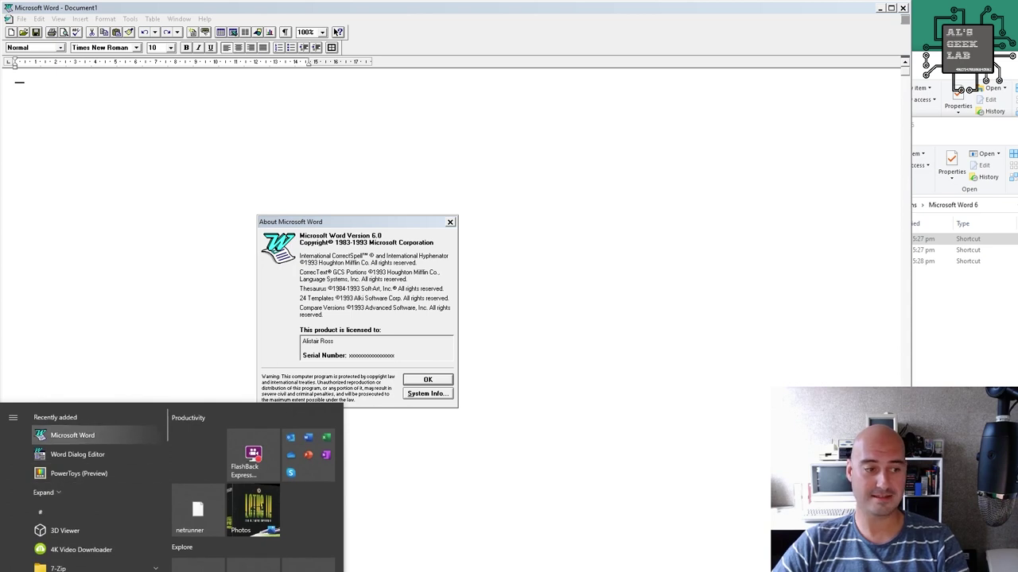
click(77, 453)
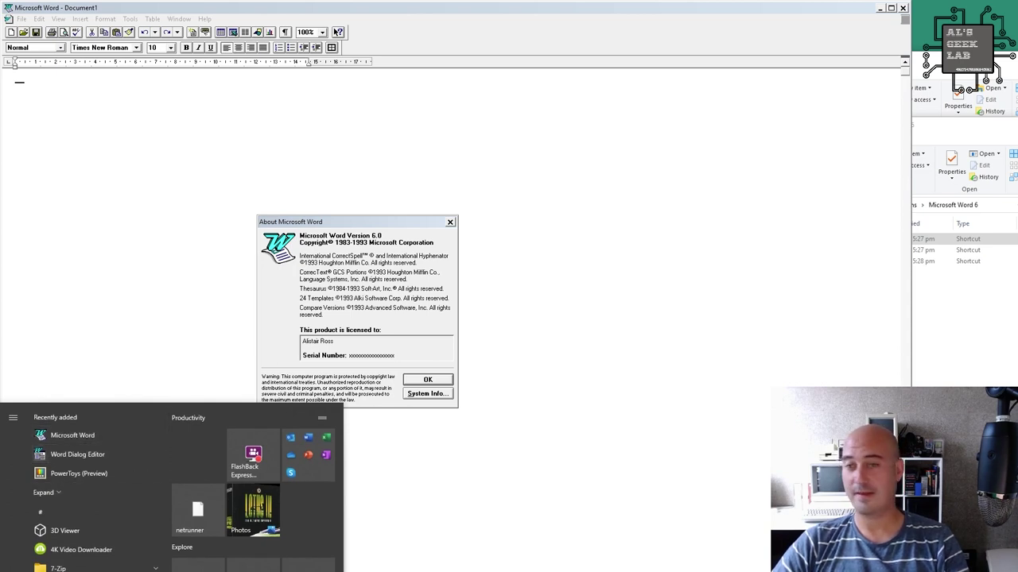
key(Escape)
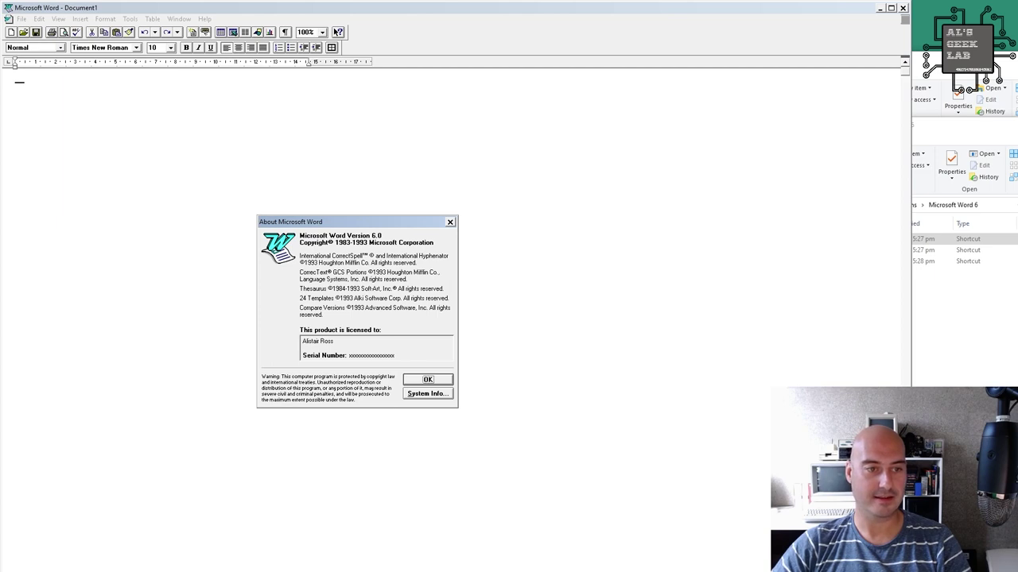
Open System Info from the About Microsoft Word box and close the box.
click(427, 394)
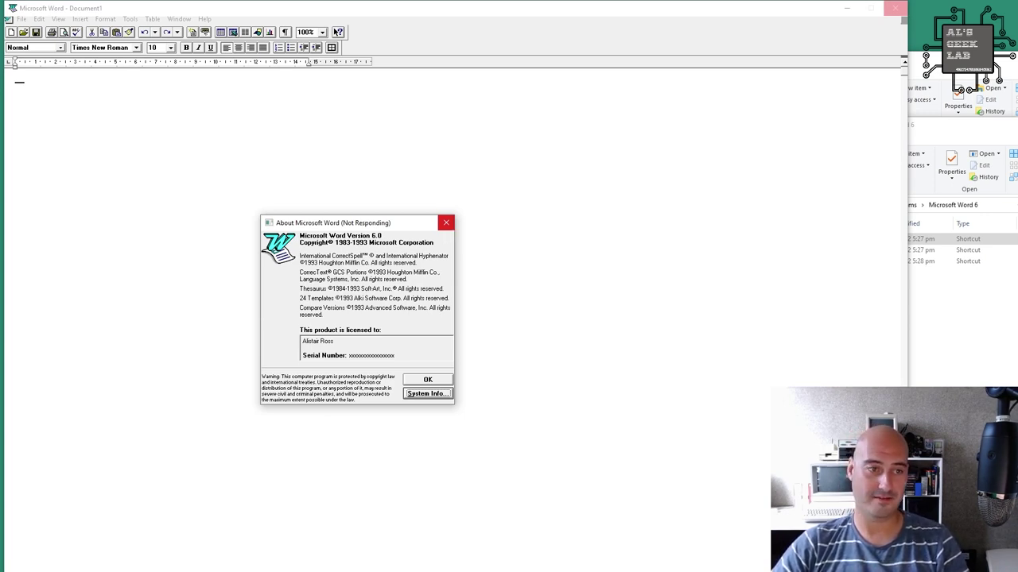
click(446, 222)
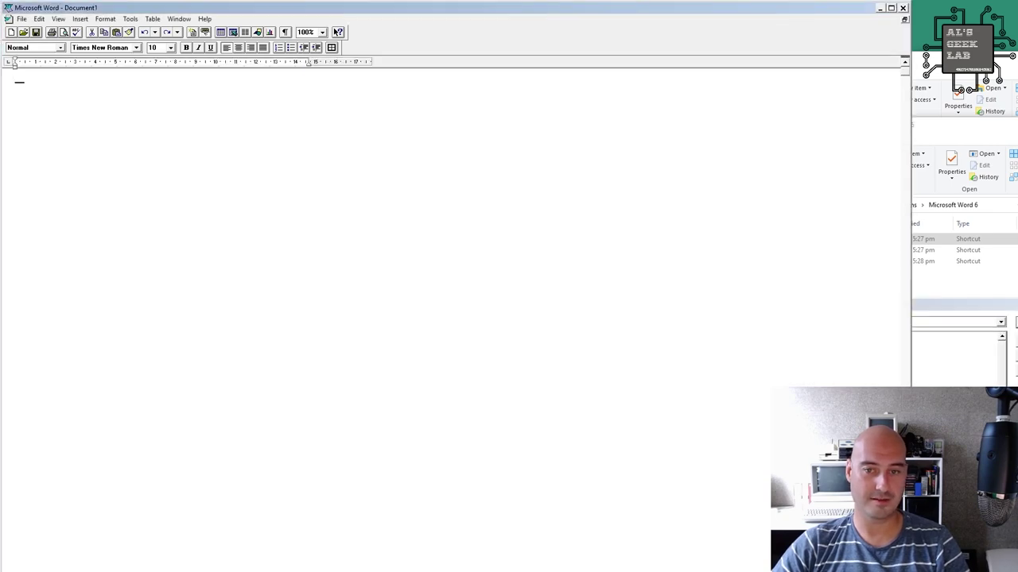
Move the Microsoft System Info window over the blank Word document and look through its category choices, staying on System.
click(952, 305)
drag(953, 305, 377, 243)
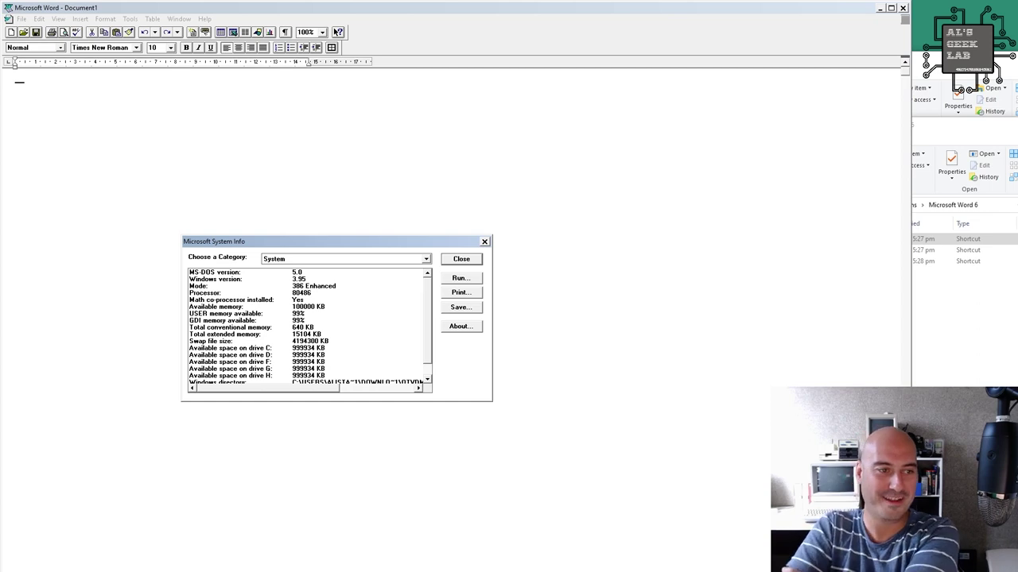
scroll(310, 326, down, 1)
scroll(310, 326, up, 1)
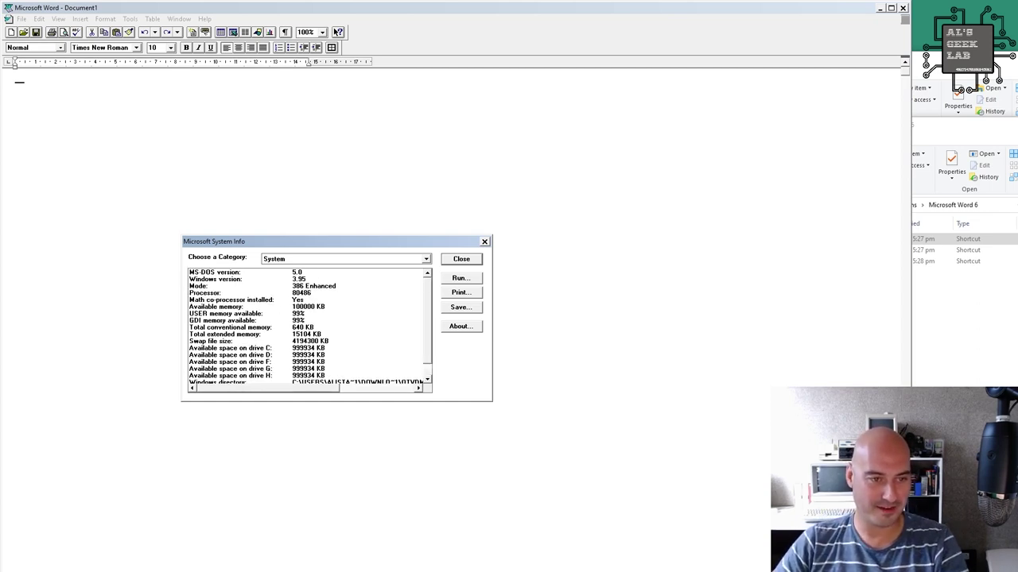
key(alt+Down)
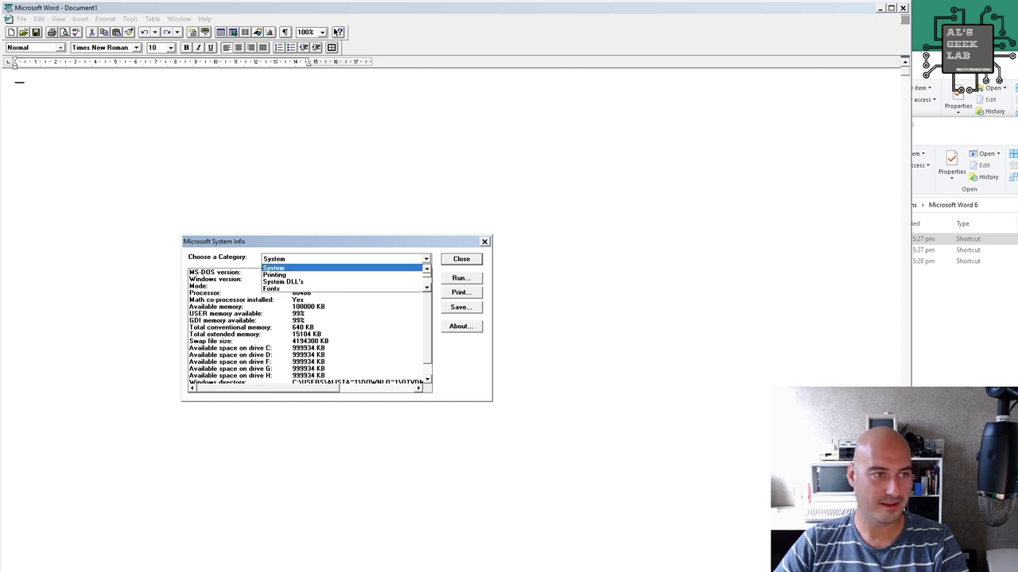
key(alt+Down)
key(alt+Down)
key(alt+Down)
key(Tab)
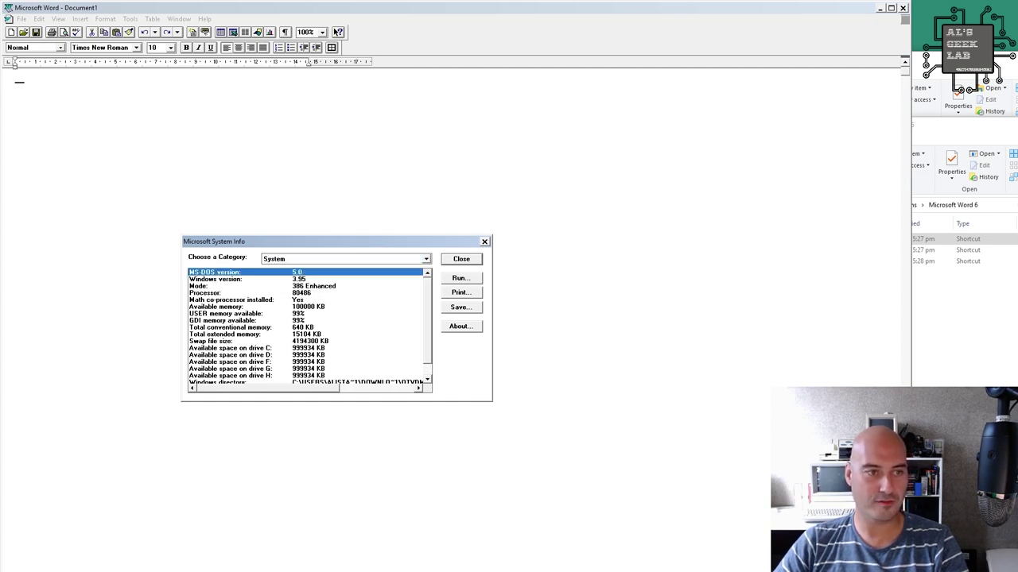
Examine the Windows version, mode, processor, math co-processor and available memory entries in the System category.
key(Down)
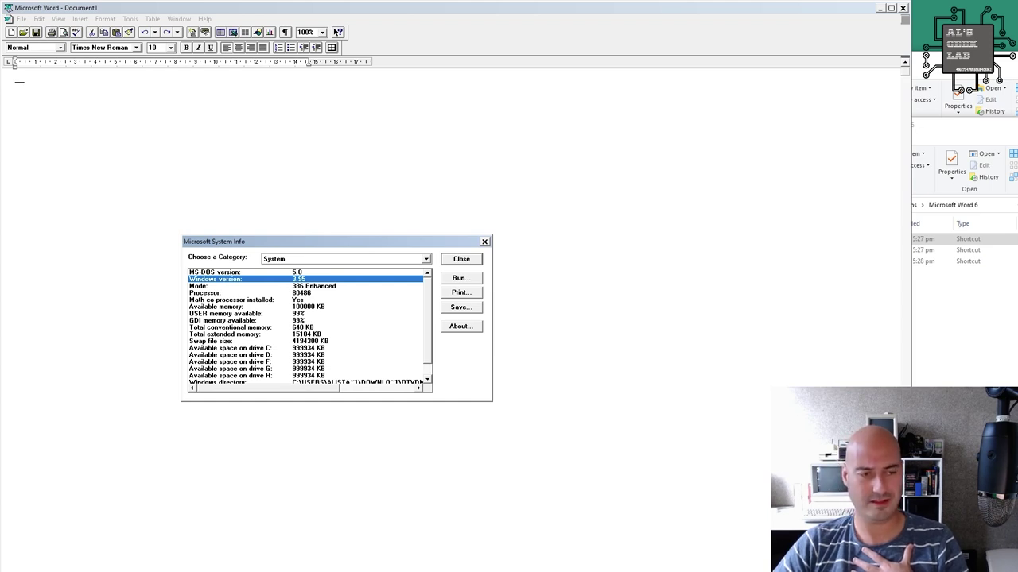
click(214, 286)
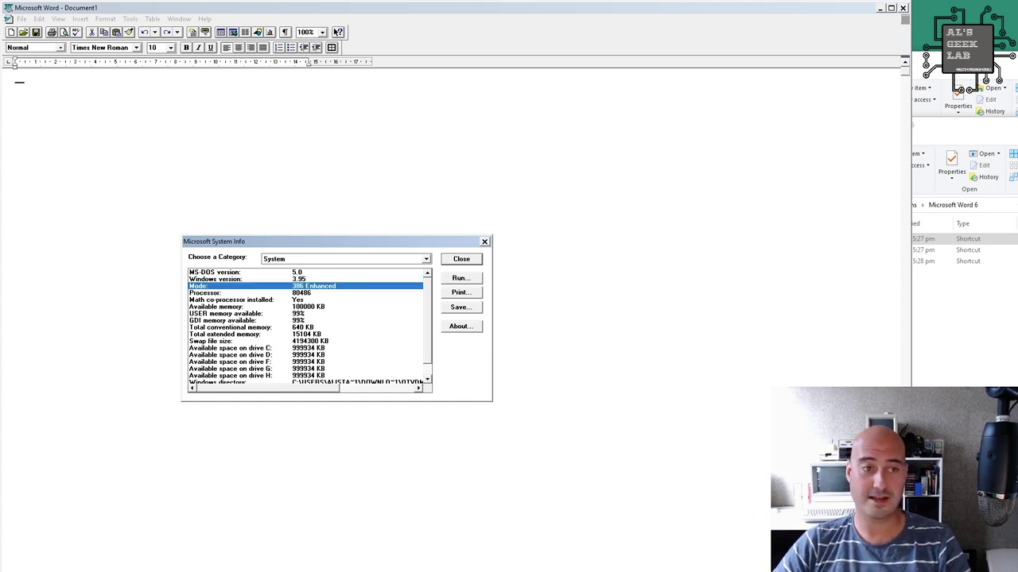
key(Down)
key(Up)
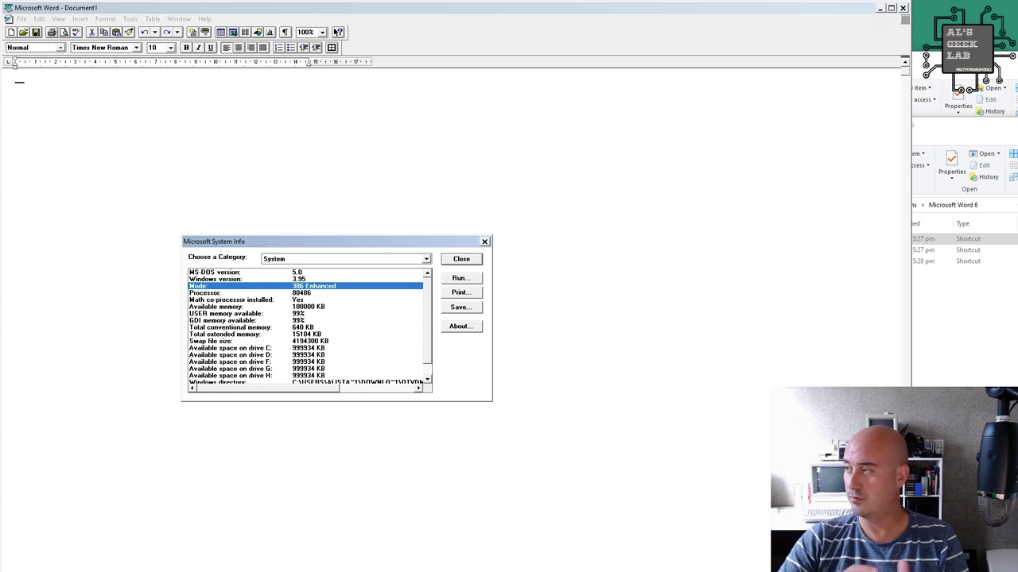
key(Down)
key(Down)
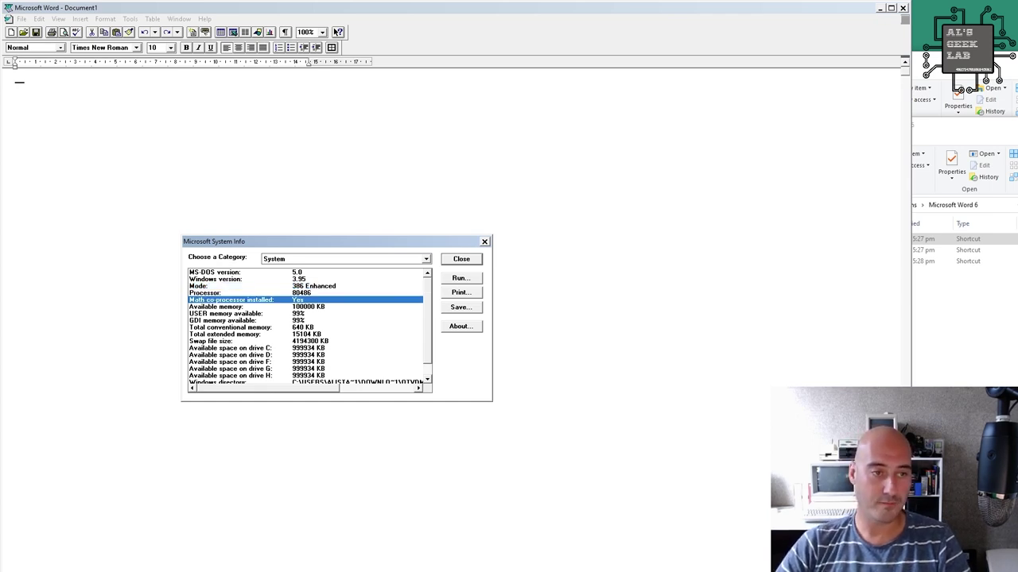
key(Up)
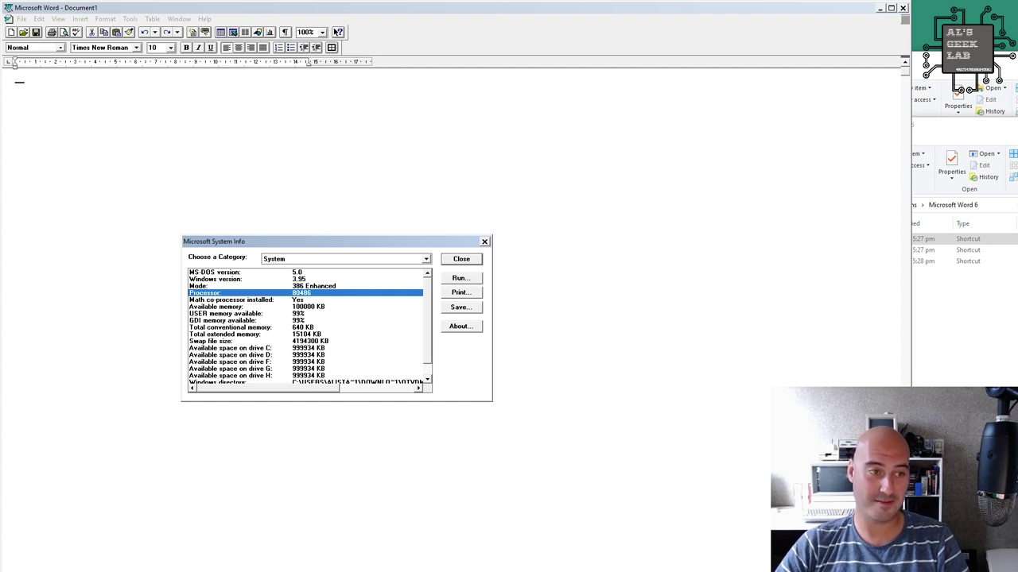
key(Down)
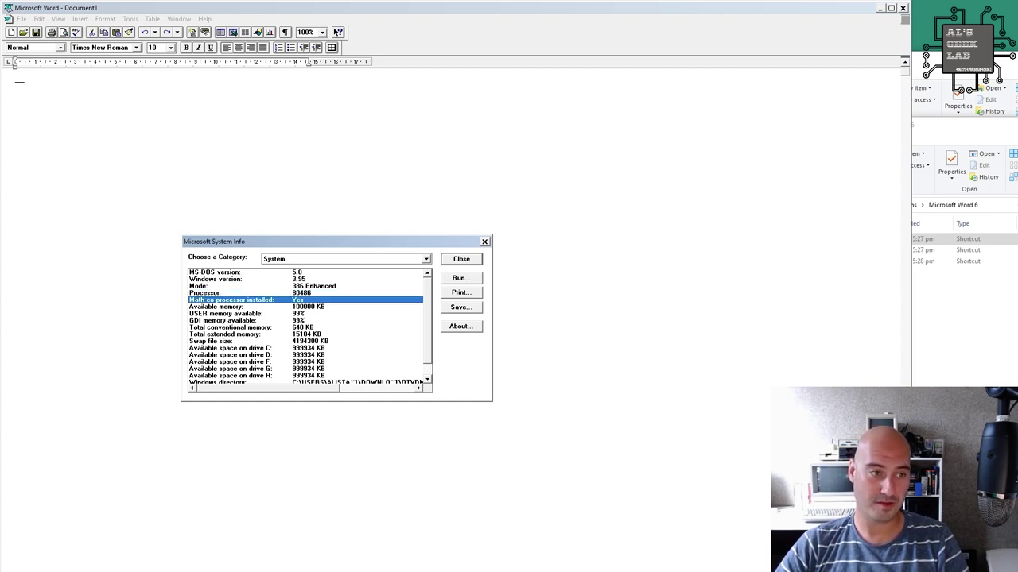
key(Down)
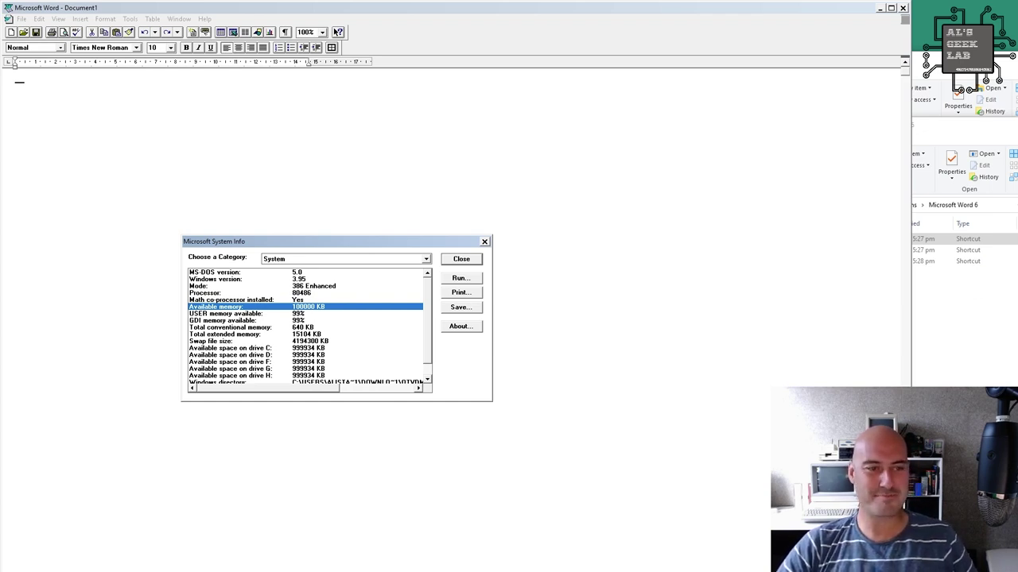
Examine the conventional memory and the available drive space entries further down the System category.
click(230, 327)
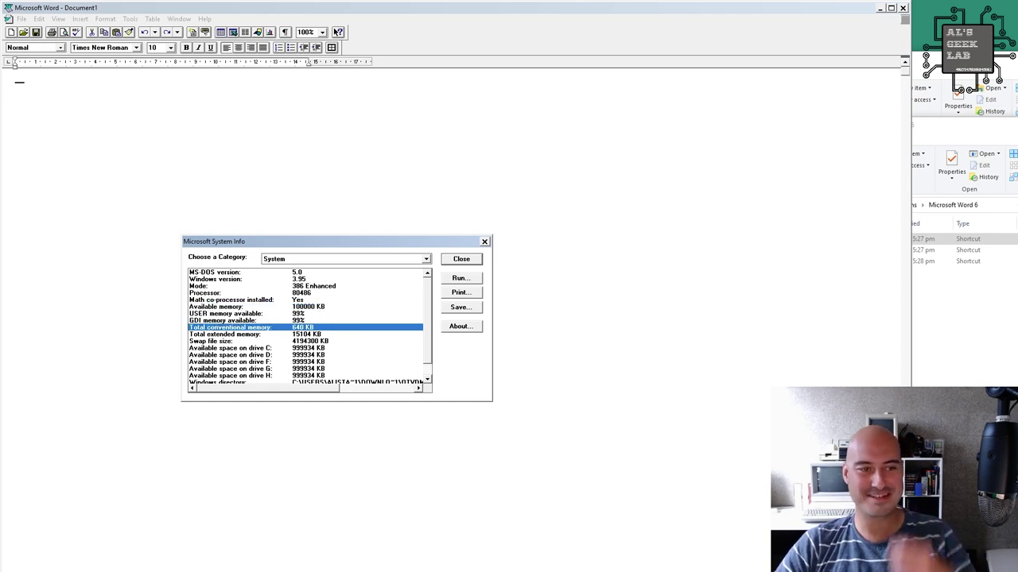
scroll(306, 326, down, 2)
click(230, 334)
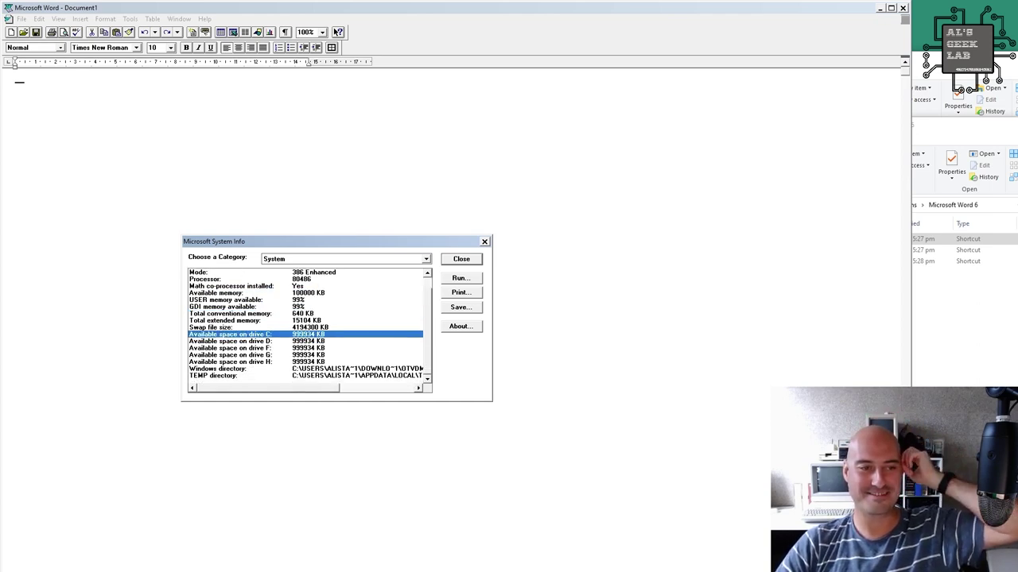
click(230, 341)
click(229, 354)
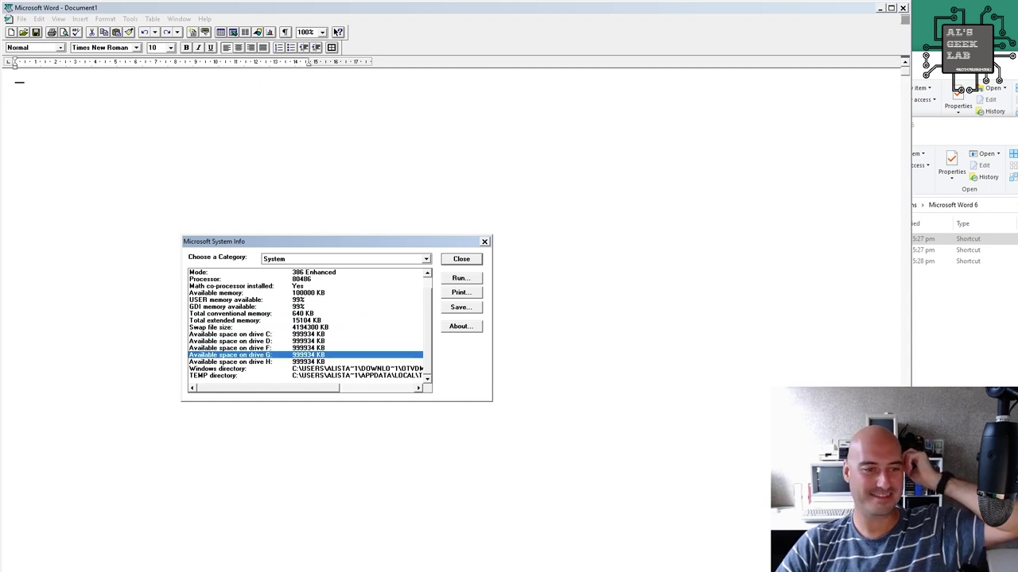
scroll(306, 326, up, 2)
scroll(306, 326, down, 2)
Show the Printing category, check the default printer and print manager entries, and close System Info.
click(426, 258)
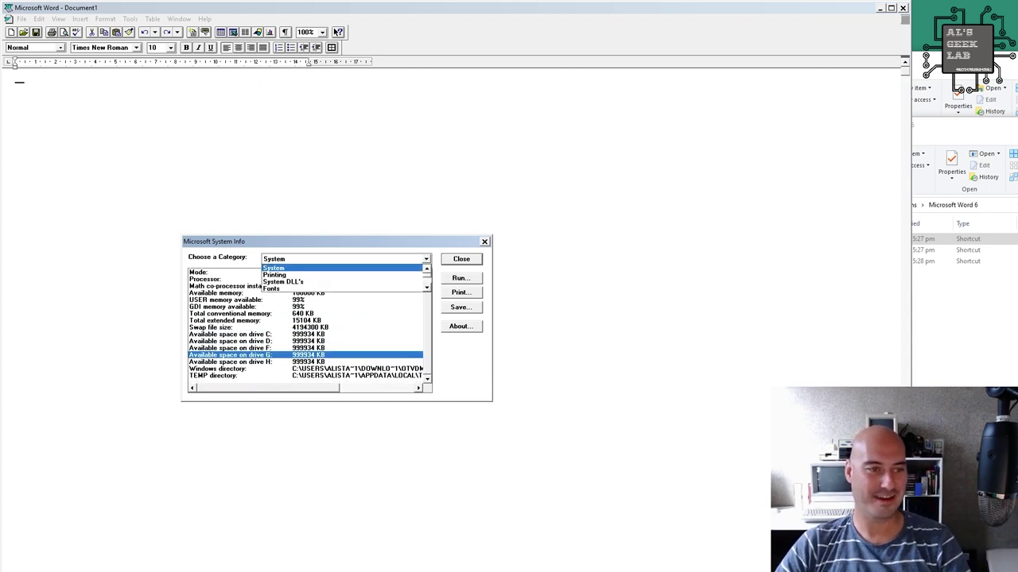
click(275, 274)
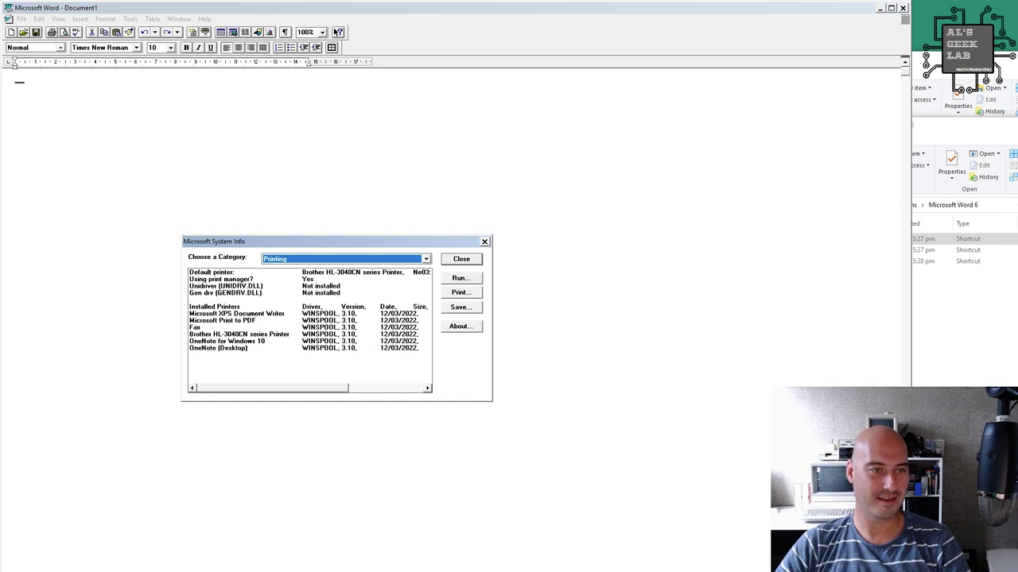
click(274, 271)
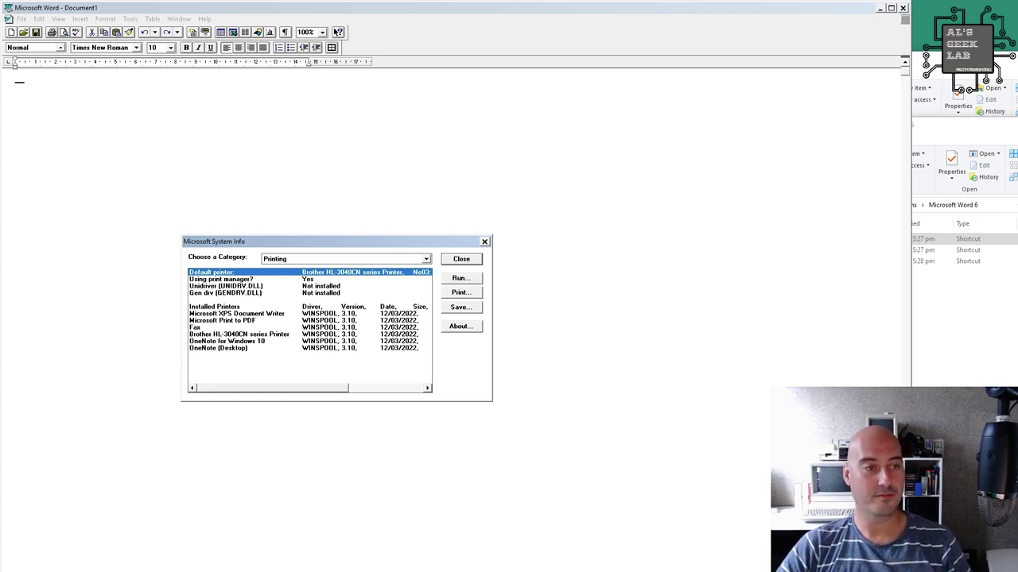
click(221, 279)
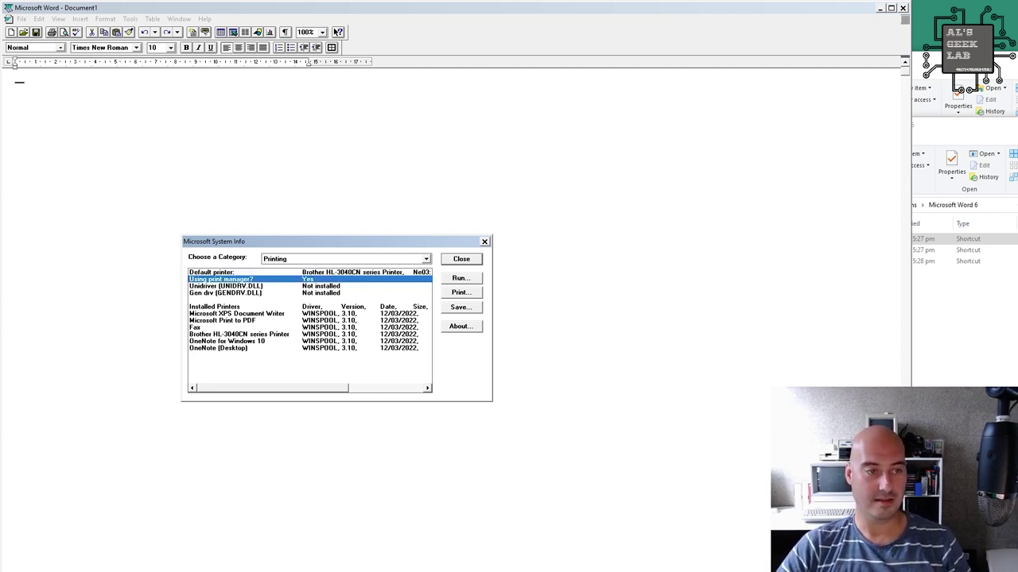
click(461, 259)
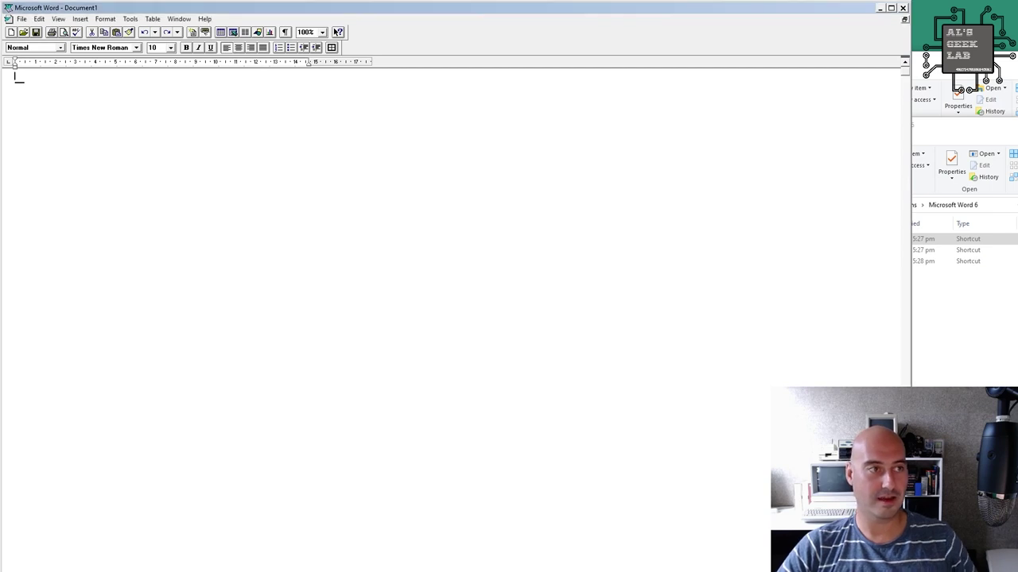
Write "Big smelly farts" in the blank document and start a new line below it.
text(Big)
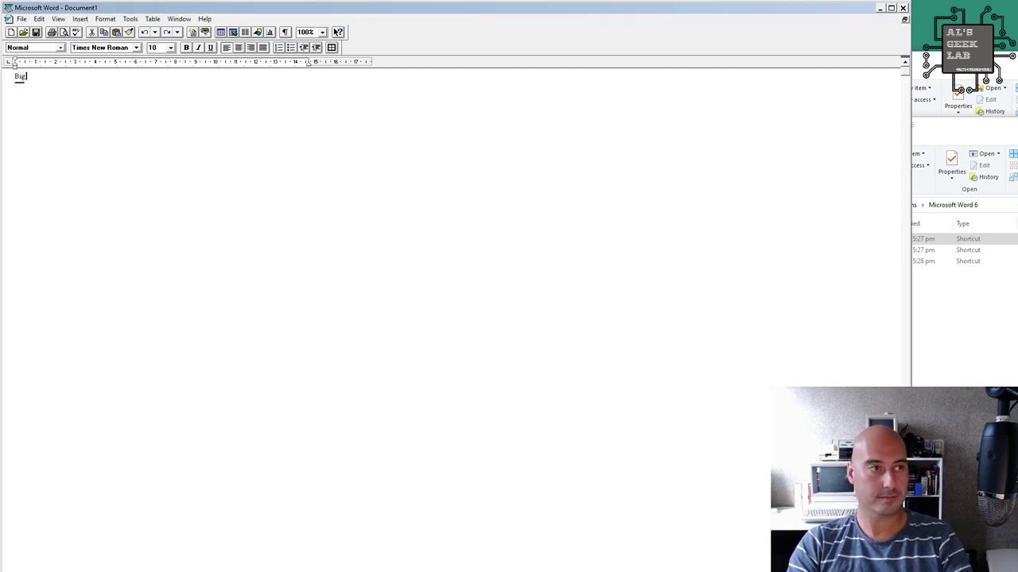
text( smelly)
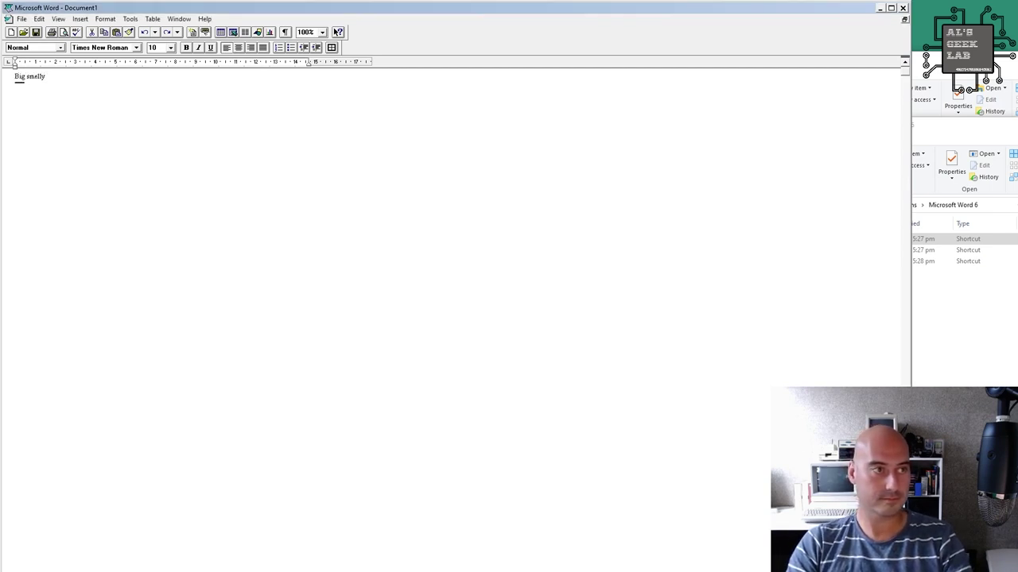
text( farts)
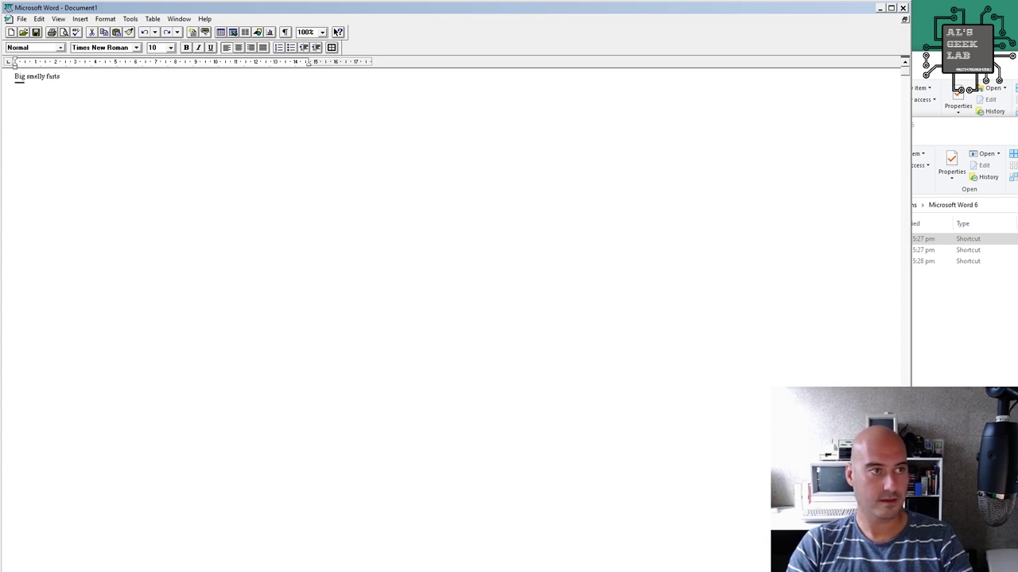
key(Return)
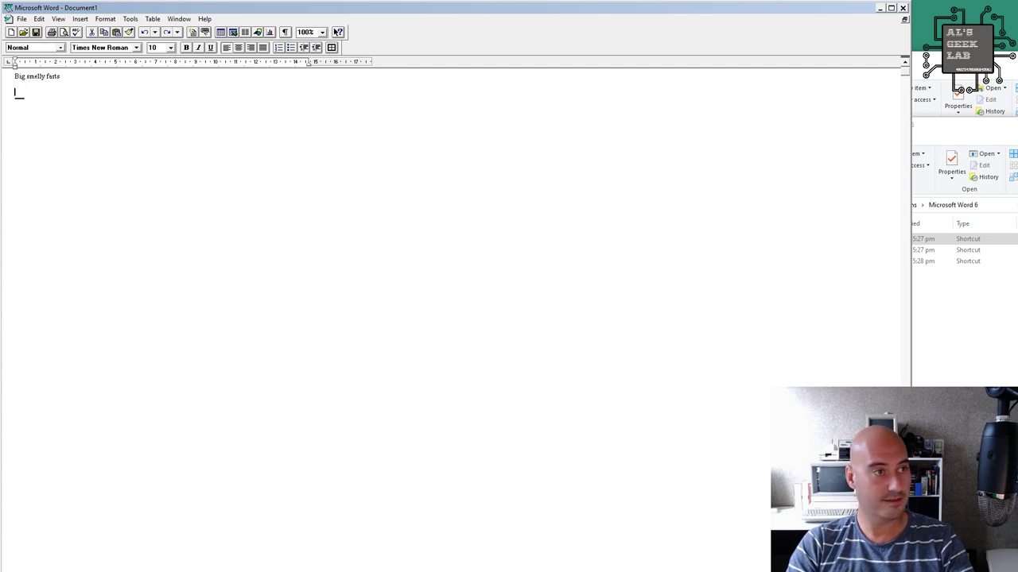
Set the font size of the written line and the empty lines below it to 72.
key(shift+Up)
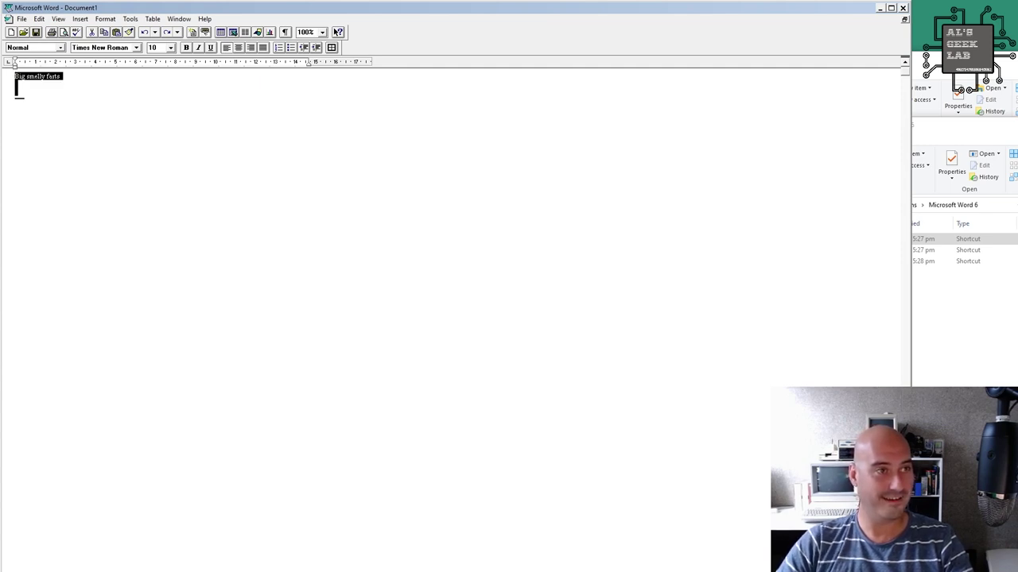
key(ctrl+shift+p)
key(alt+Down)
scroll(161, 80, down, 3)
key(End)
key(Return)
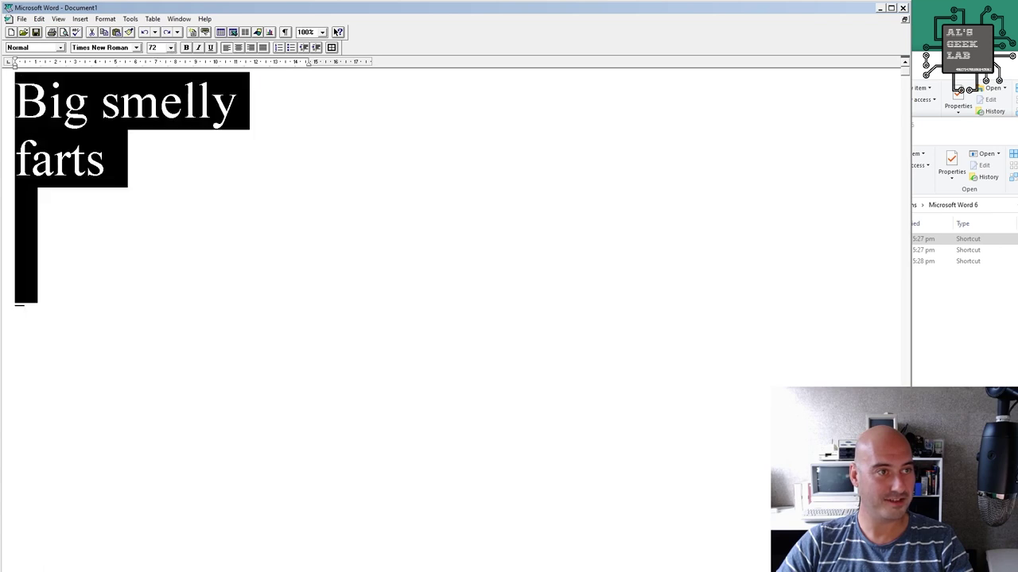
Add the text "Hello from Al's Geek Lab!" below the first sentence, leaving a blank line between them.
key(Right)
key(Return)
text(pr)
key(BackSpace)
key(BackSpace)
text(Hello from)
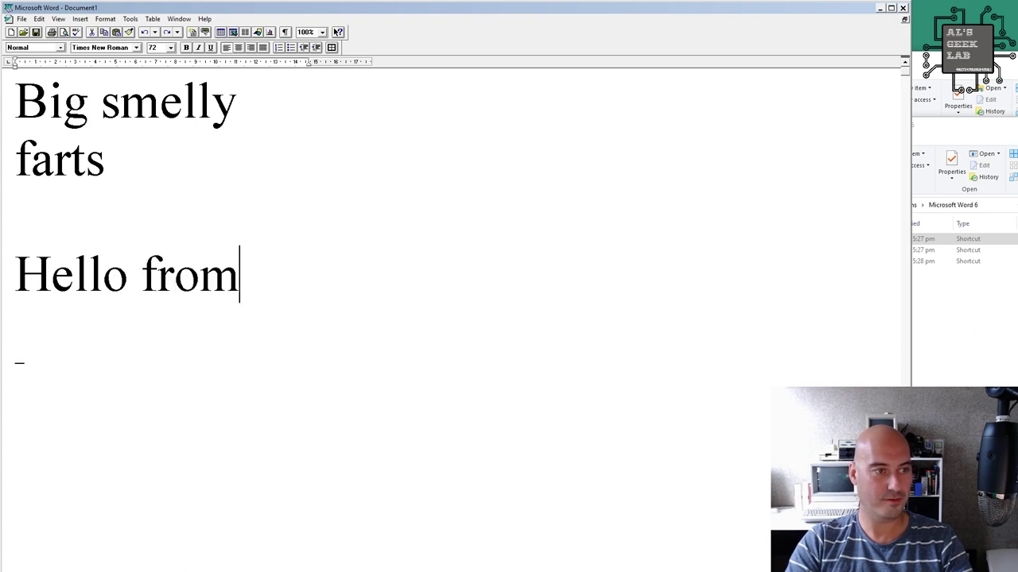
key(Return)
text(Al;s)
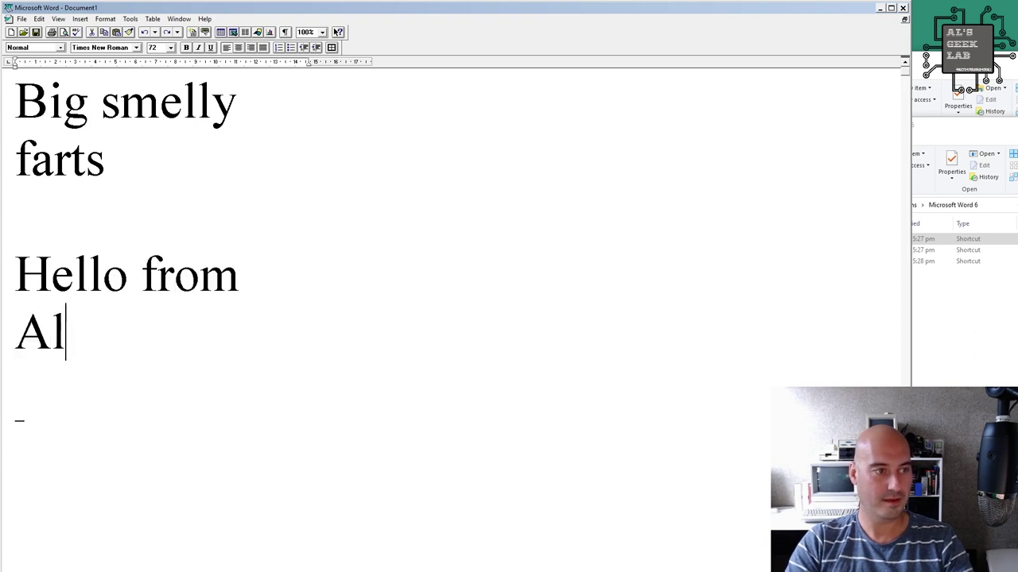
key(BackSpace)
key(BackSpace)
key(BackSpace)
text('s Geek Lab!)
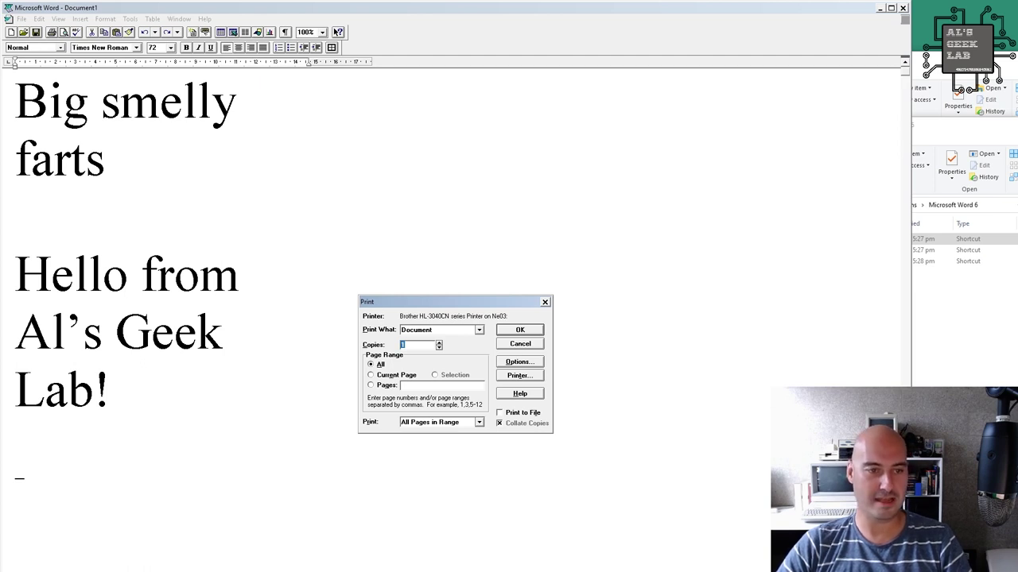
Print one copy of the whole document, check its job in the Brother HL-3040CN printer queue, and close the queue.
key(Return)
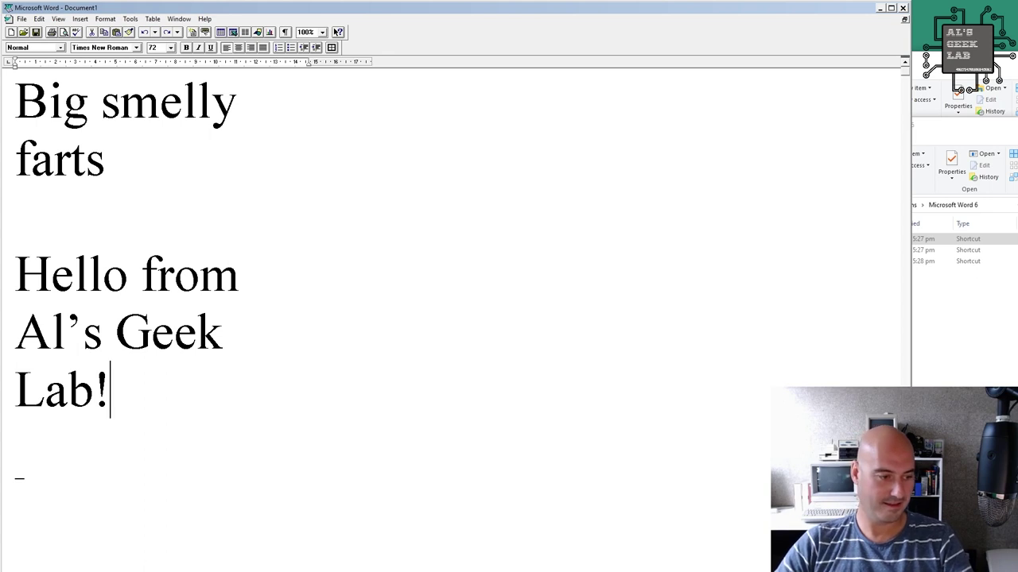
key(super)
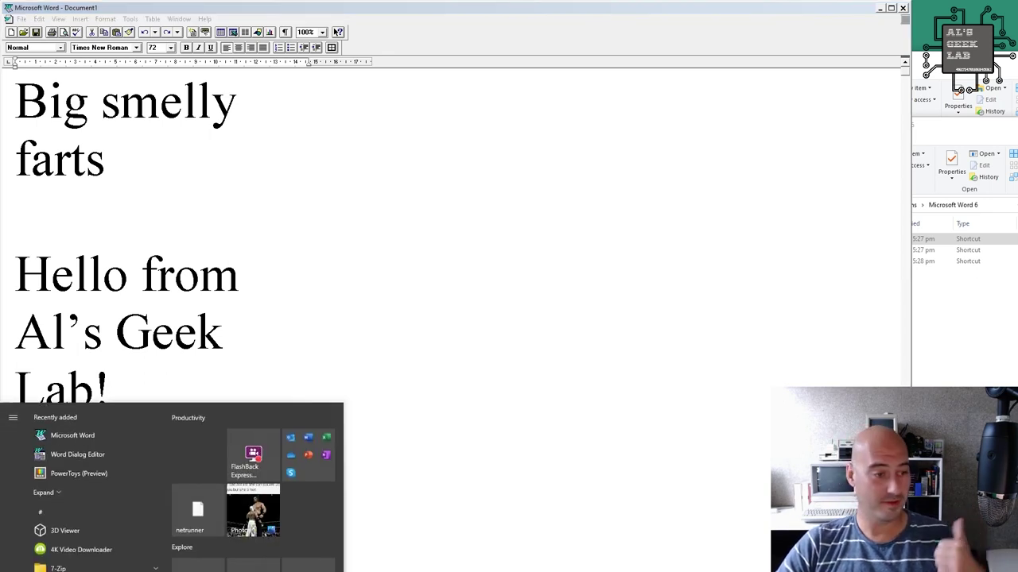
text(print)
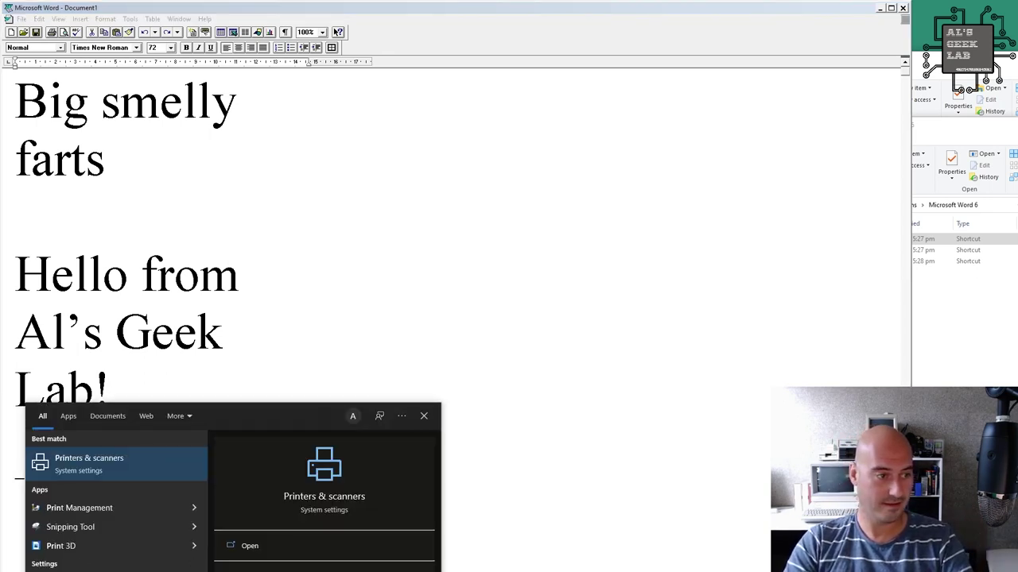
key(Return)
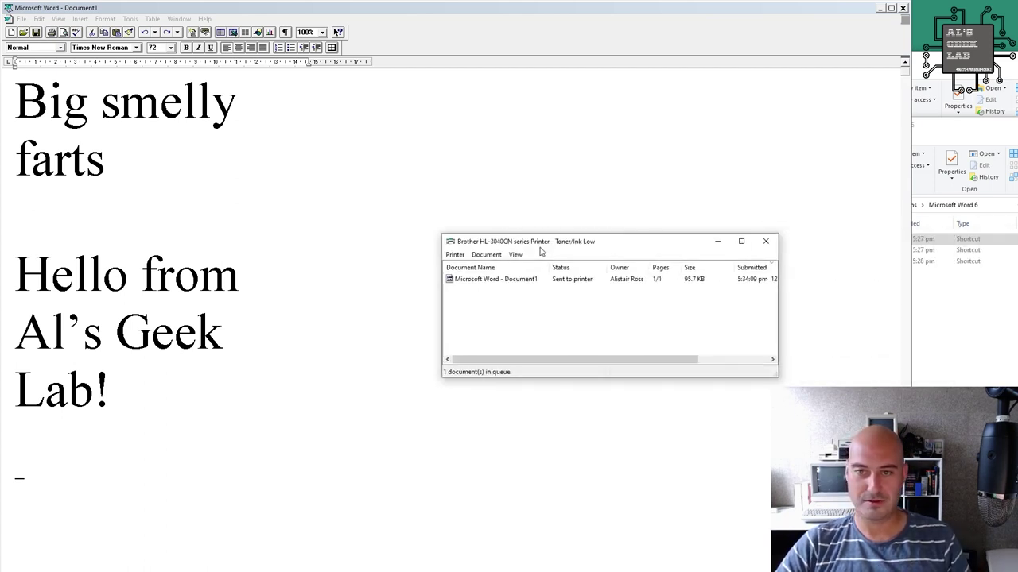
click(322, 278)
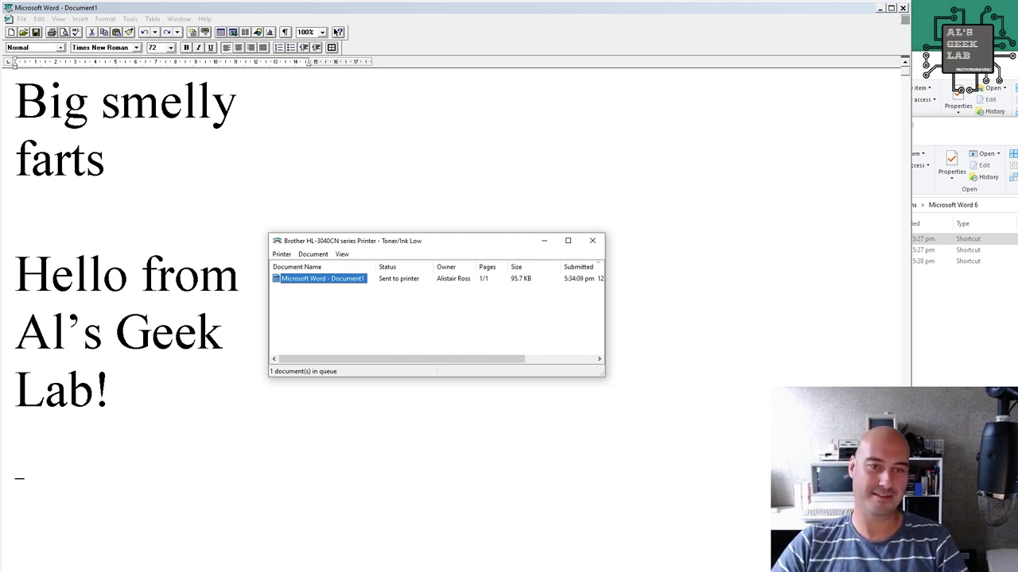
click(592, 240)
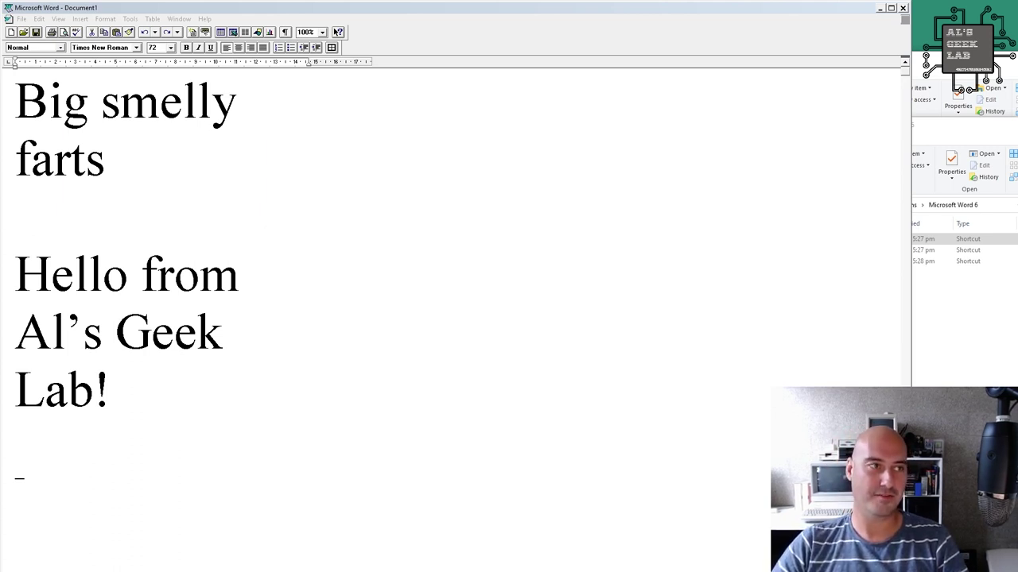
key(alt+f)
key(Escape)
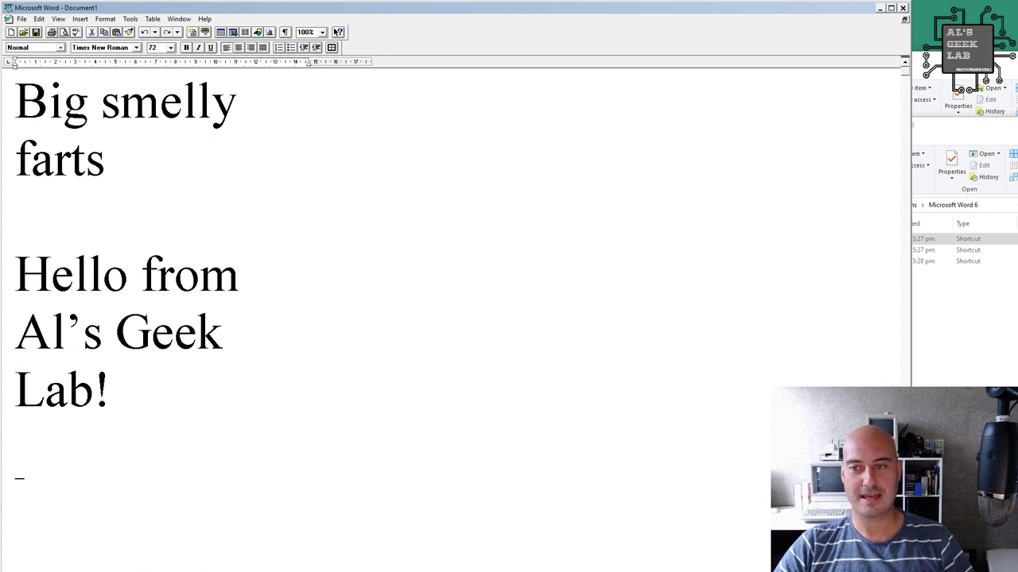
Bring up the dialog for opening a document and select the c:\ directory in it.
key(ctrl+o)
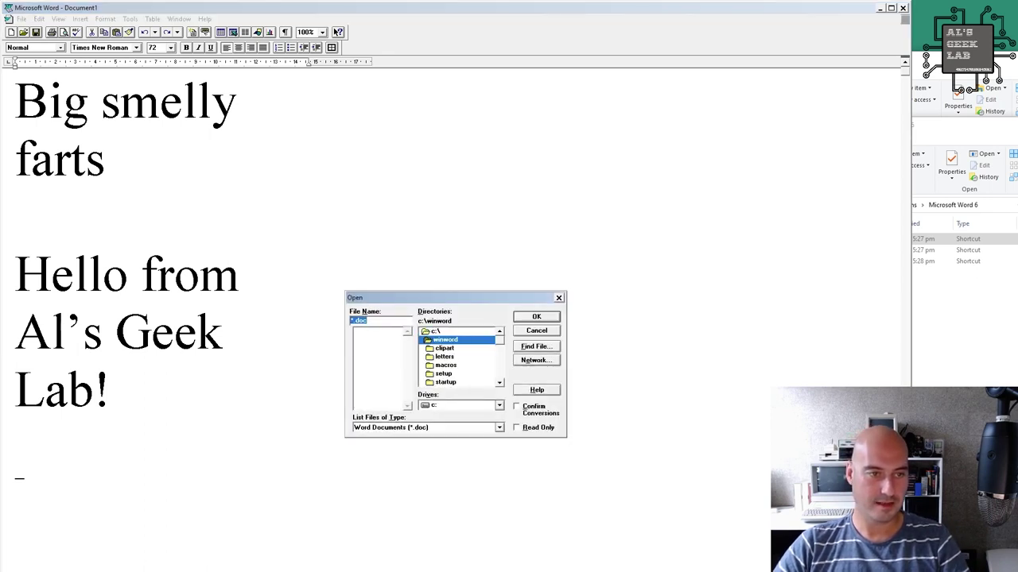
click(436, 331)
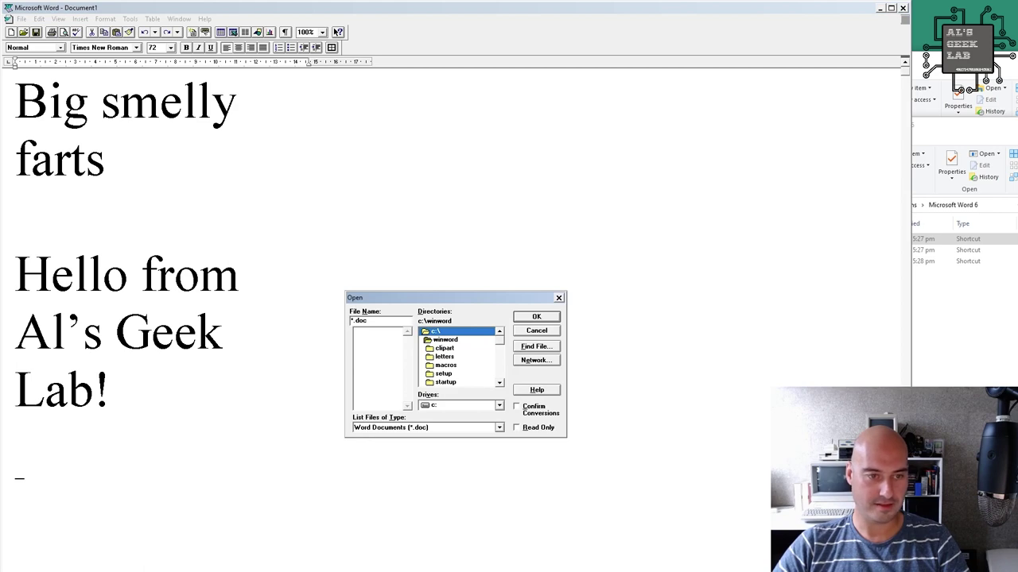
scroll(460, 357, down, 1)
scroll(459, 356, up, 1)
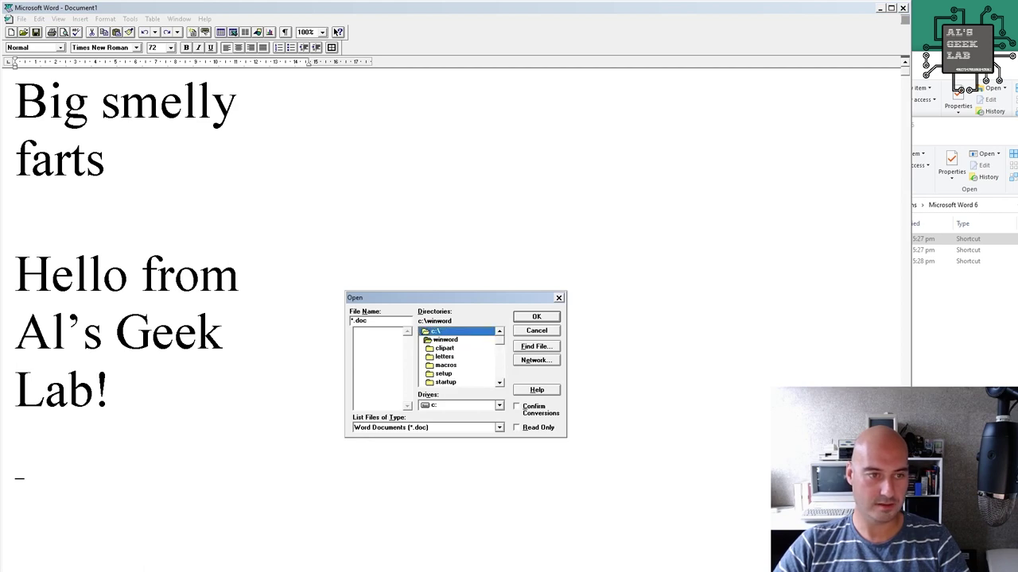
Switch to the Command Prompt and list the contents of the otvdm C directory with dir.
key(alt+Tab)
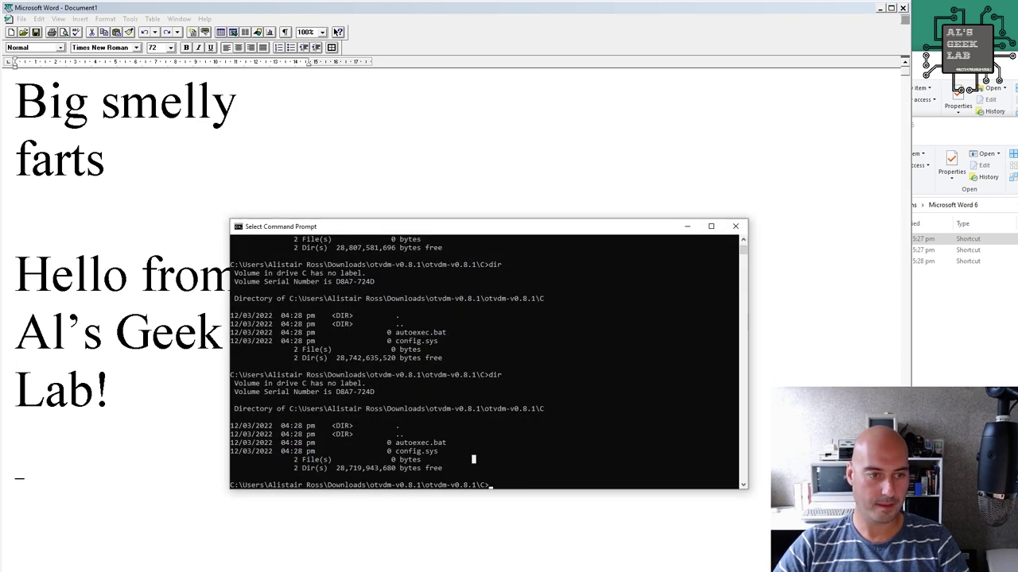
key(Escape)
text(dir)
key(Return)
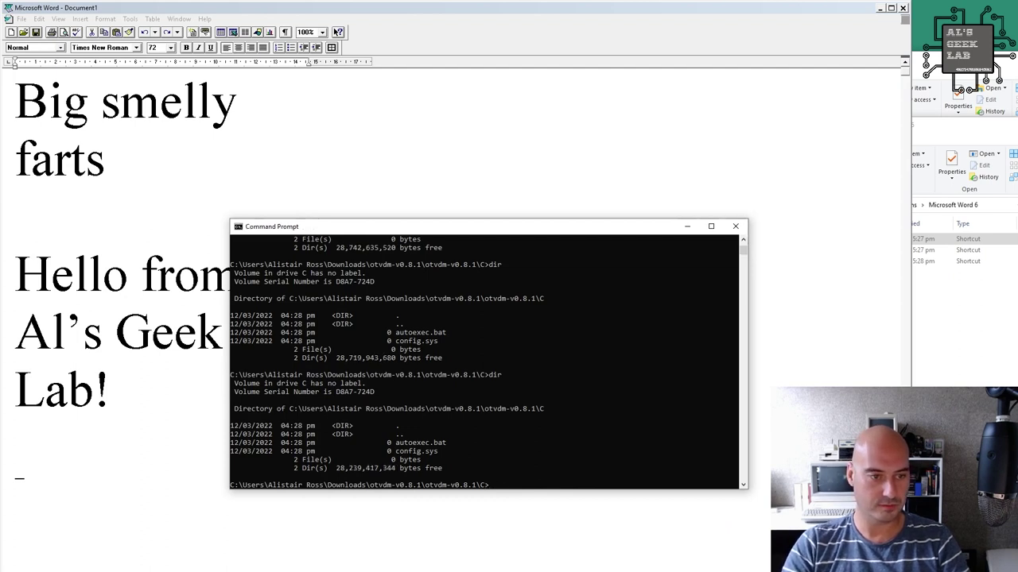
key(Return)
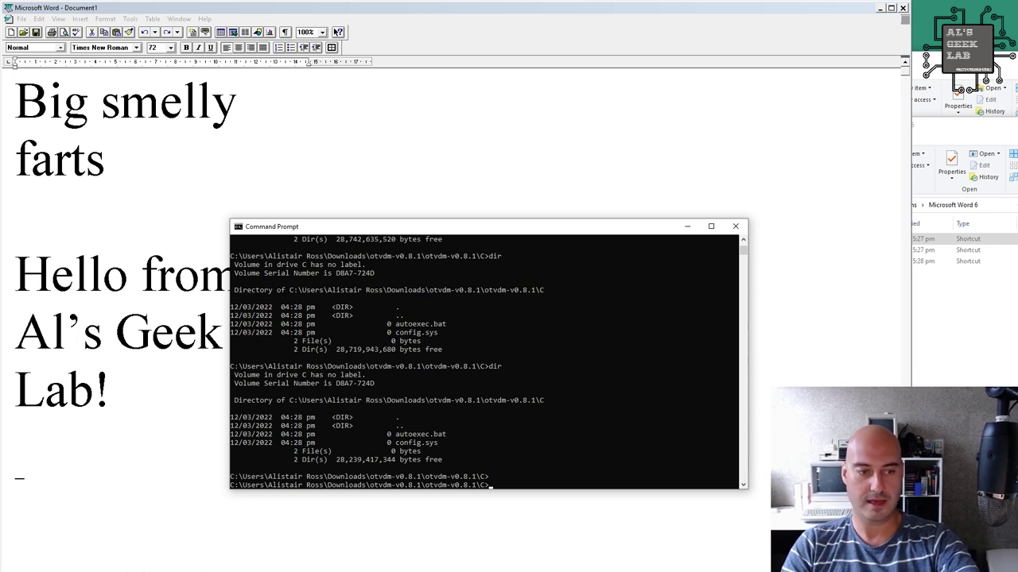
text(dir)
key(Return)
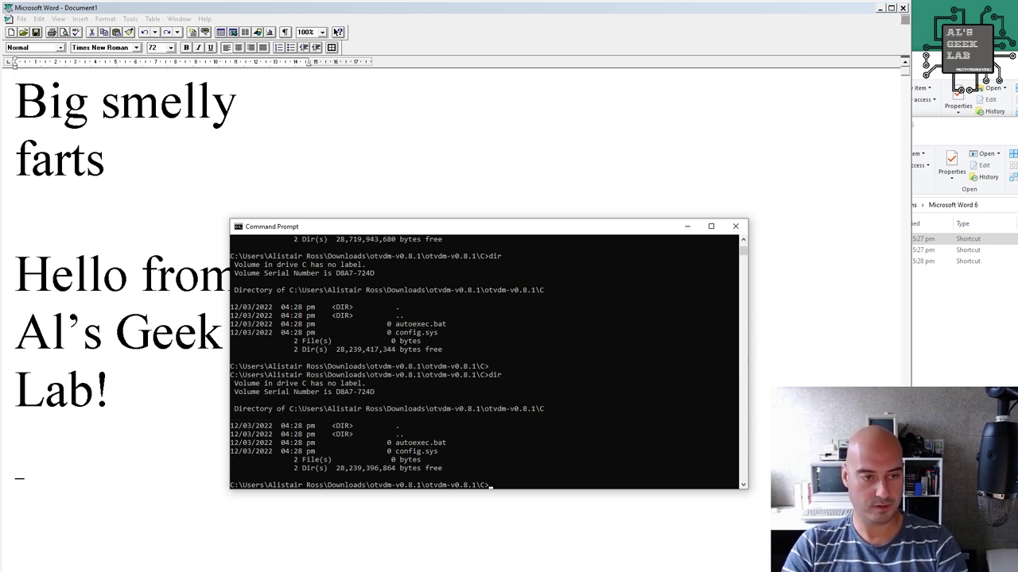
Change to the root of drive C with cd \ and list its contents with dir.
text(cd \)
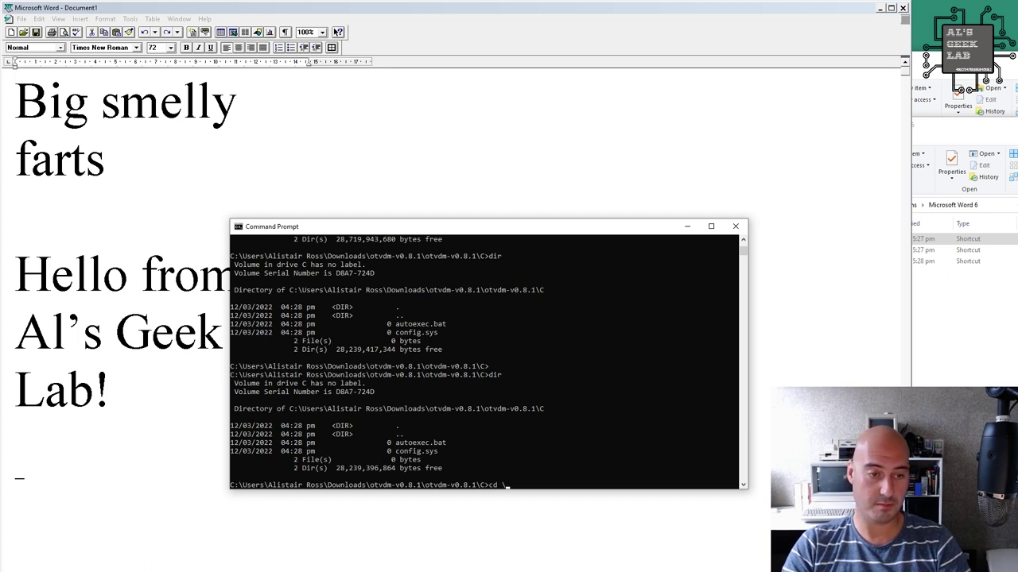
key(Return)
text(dir)
key(Return)
Change into the winword directory with cd winword and list its files with dir.
text(cd wind)
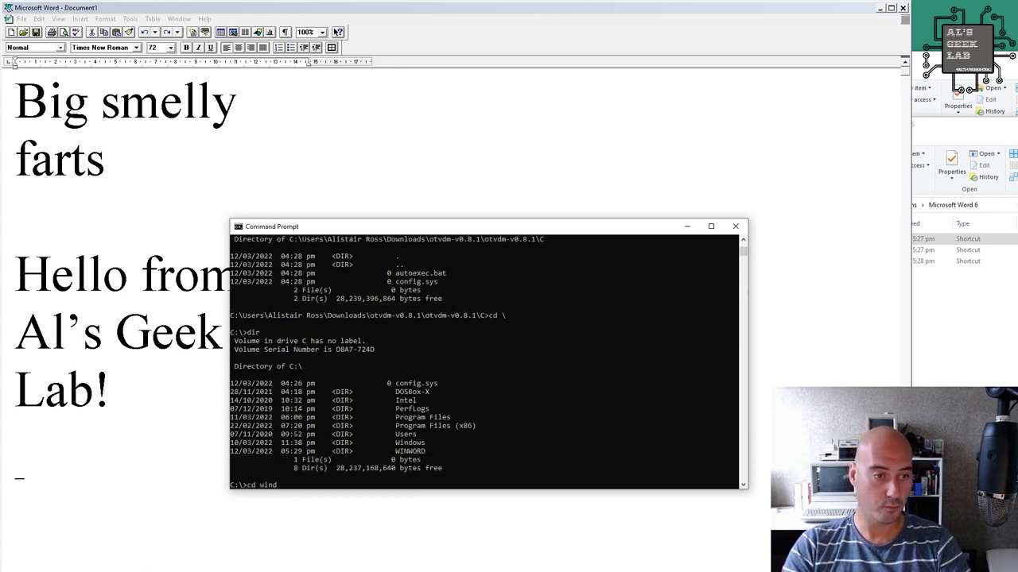
key(BackSpace)
text(wor)
key(Return)
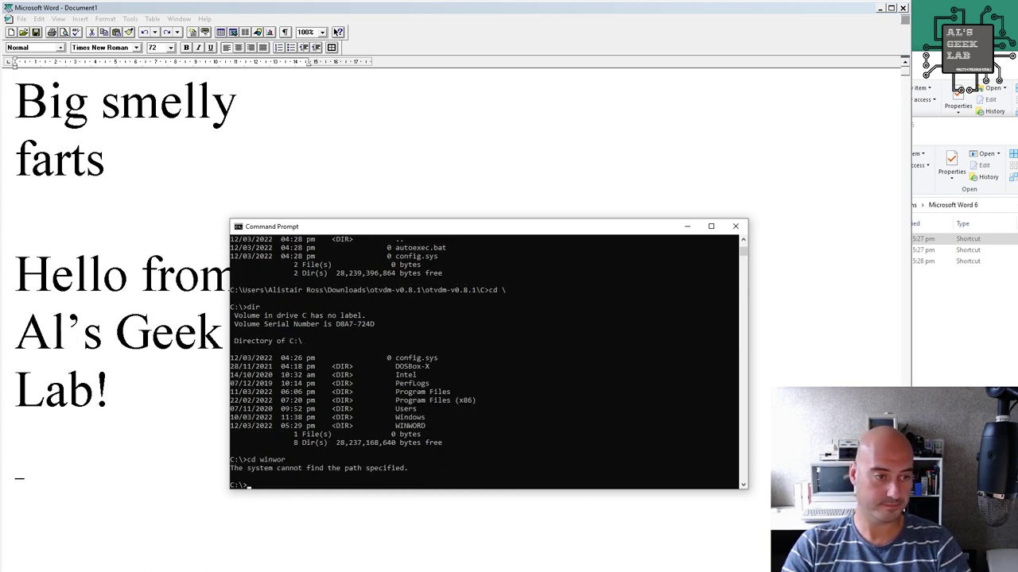
text(cd winword)
key(Return)
text(dir)
key(Return)
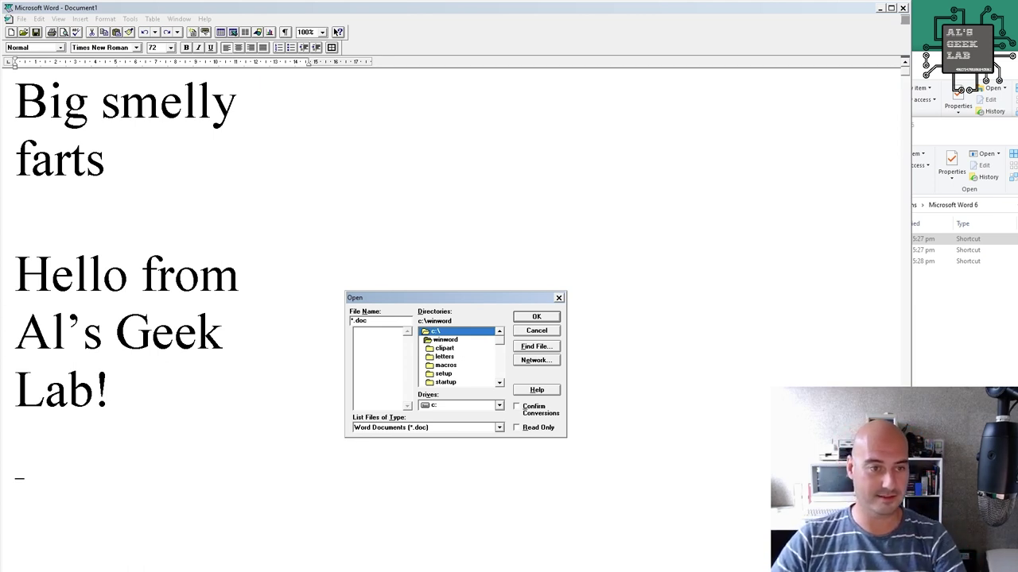
Switch back to Word's Open dialog and browse through c:\ into the windows directory, looking through its subfolders.
key(Return)
scroll(460, 356, down, 2)
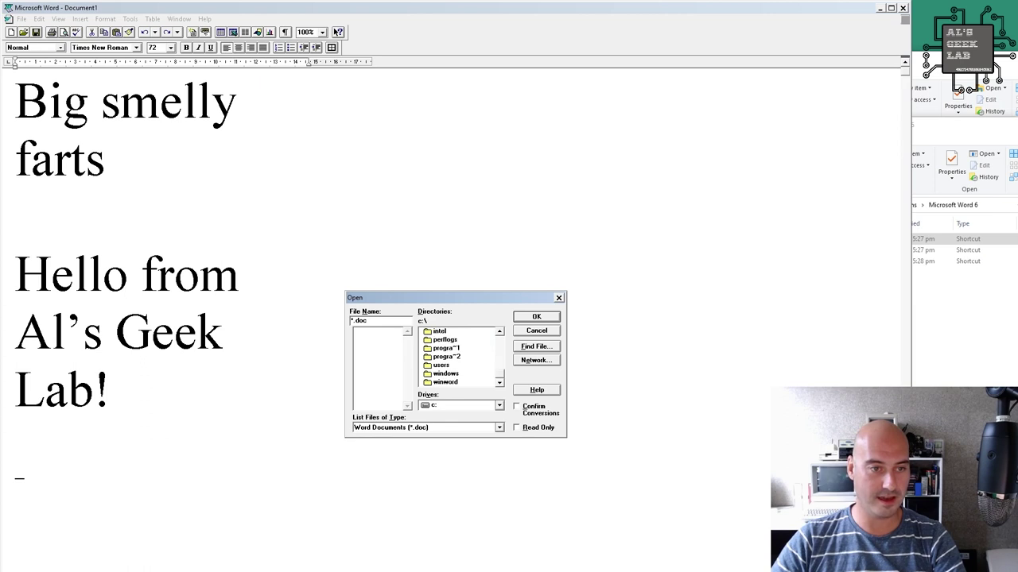
click(445, 374)
key(Return)
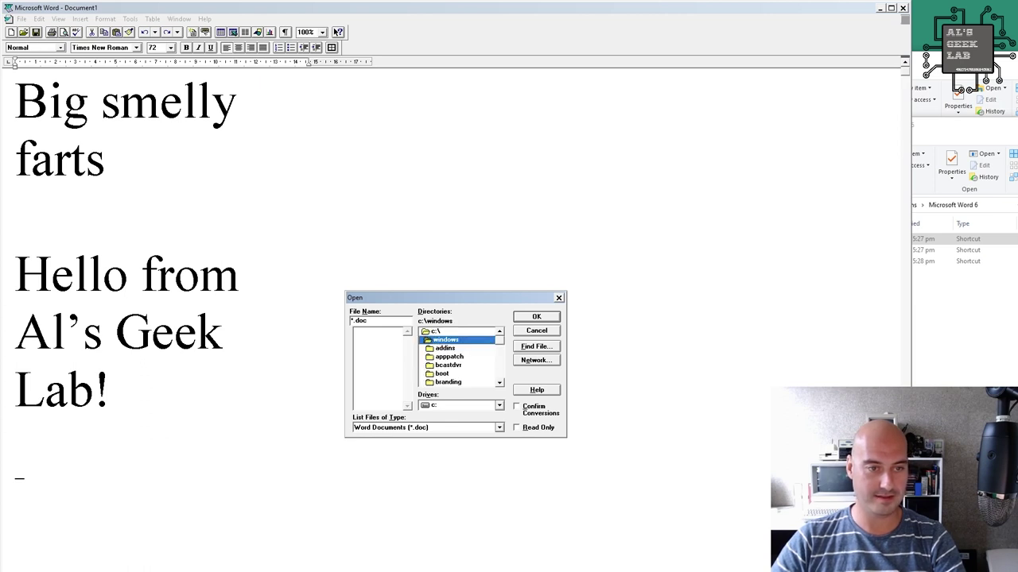
scroll(459, 356, down, 7)
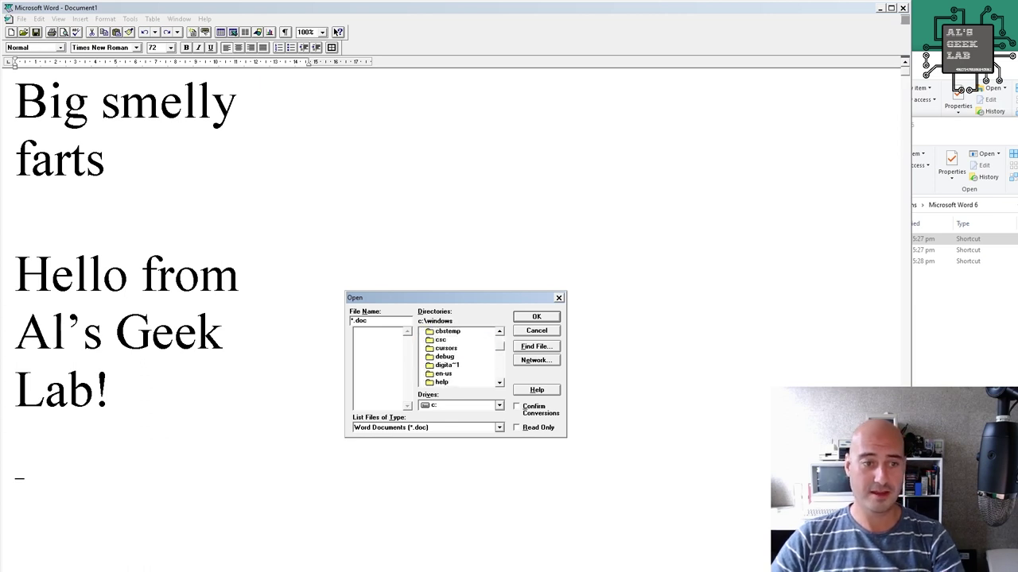
scroll(460, 356, down, 8)
scroll(460, 356, up, 15)
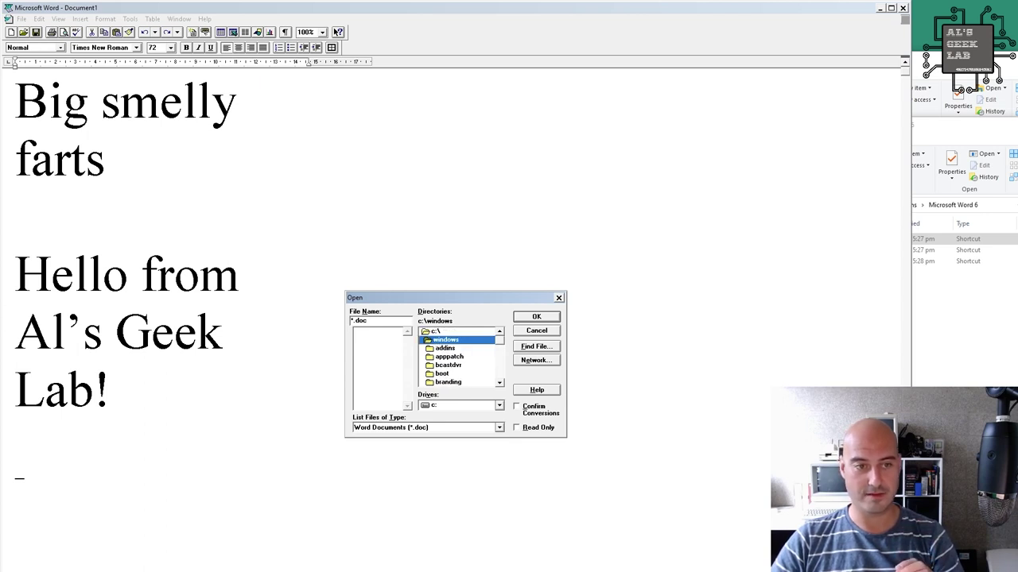
Return to c:\ in the Open dialog and go into the winword directory.
double_click(434, 330)
scroll(460, 356, down, 2)
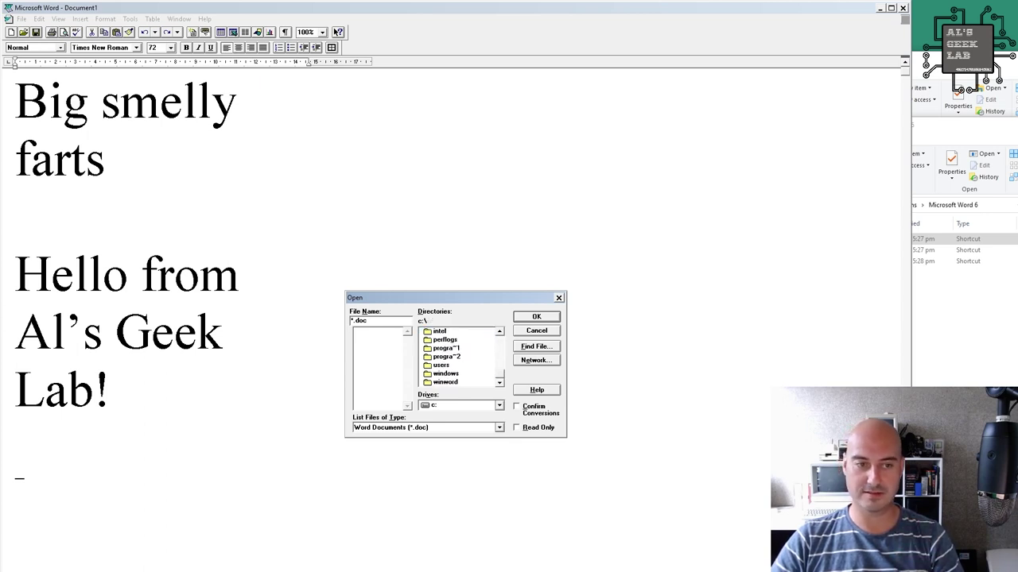
double_click(444, 382)
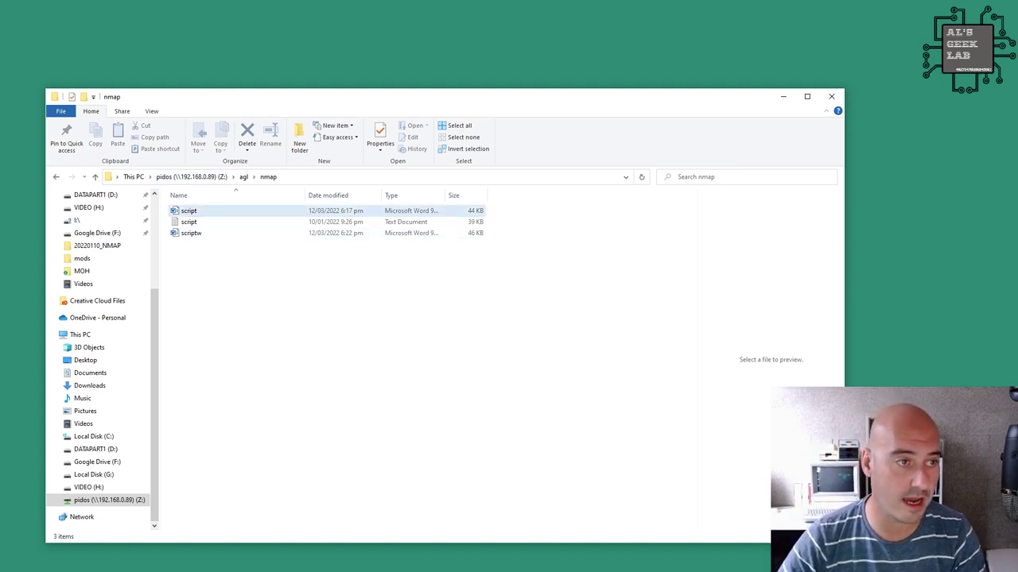
Try to open the Word document script from the nmap folder in modern Word with MS-DOS text encoding, and close Word.
click(189, 211)
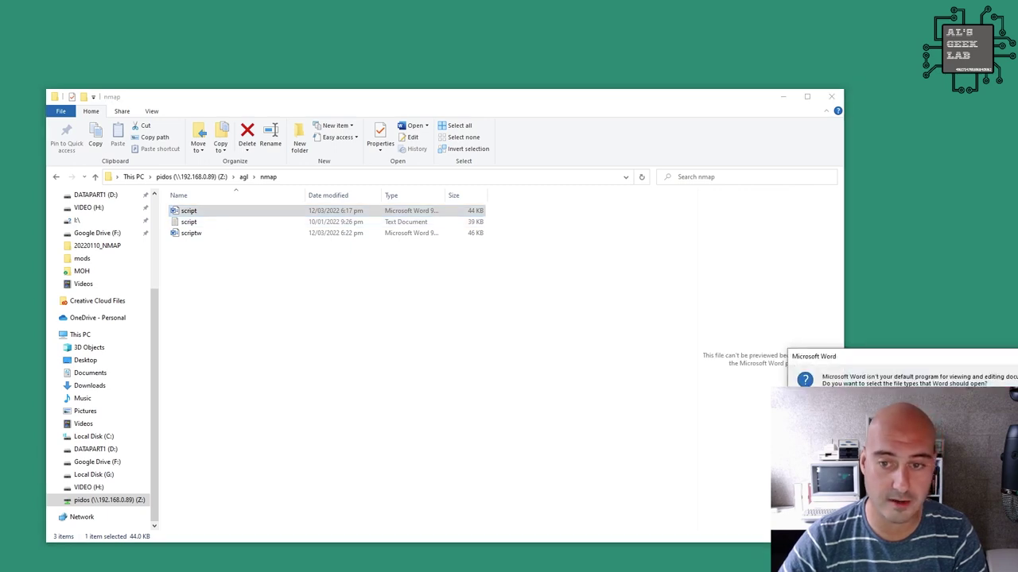
key(Escape)
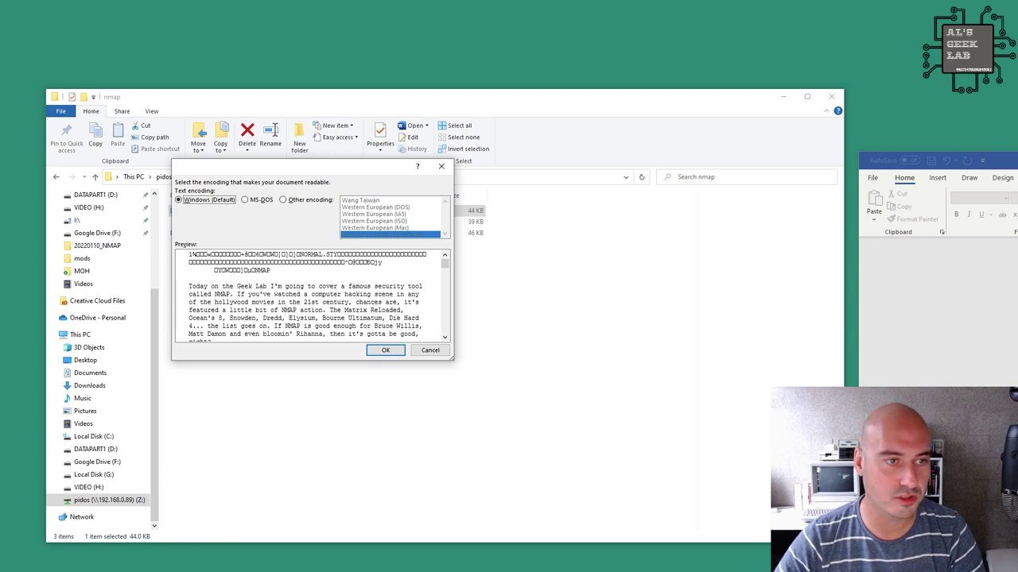
drag(328, 173, 433, 318)
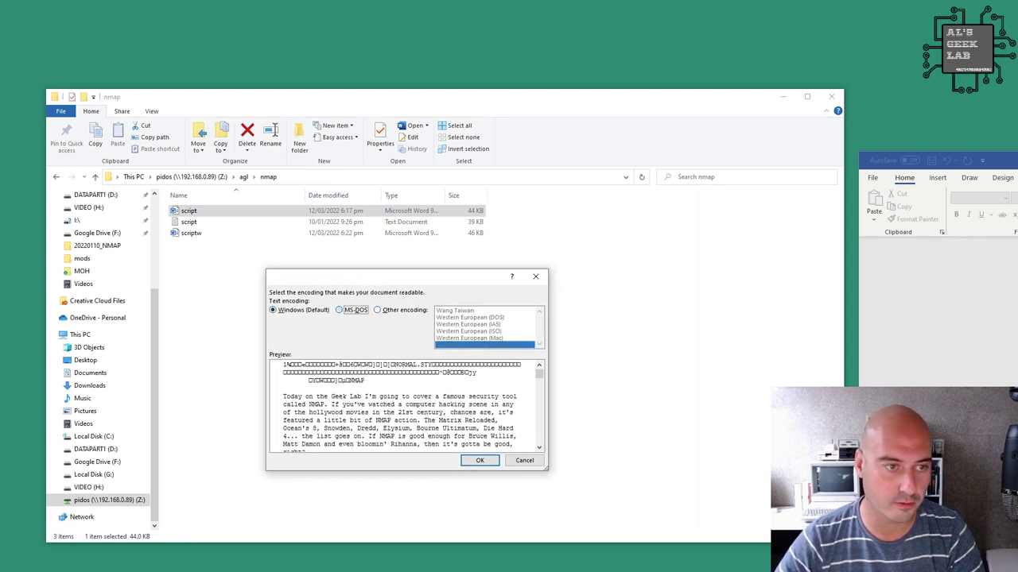
click(338, 309)
click(480, 461)
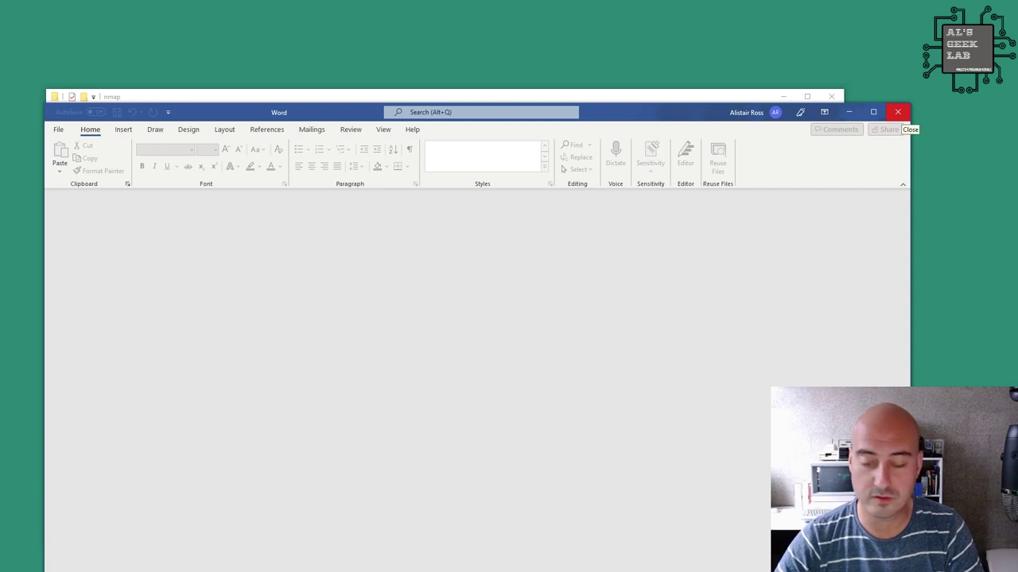
click(897, 112)
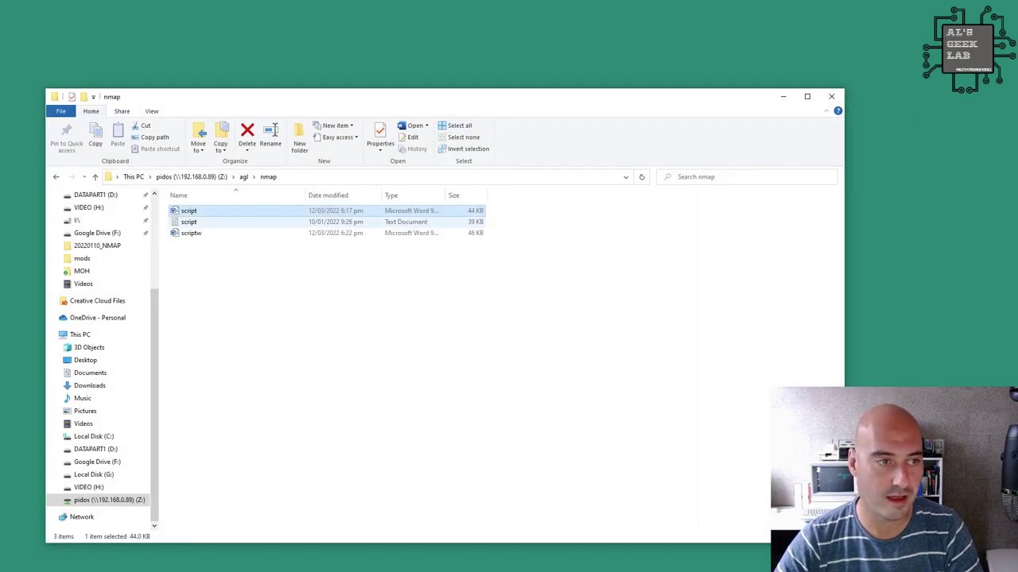
View the script text document from the nmap folder in Notepad and close it.
double_click(189, 222)
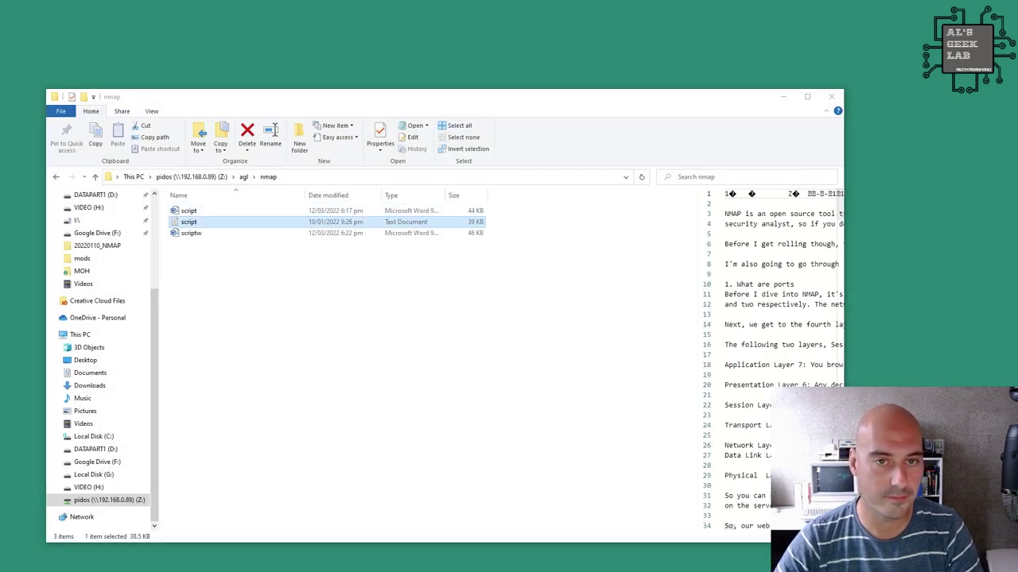
drag(636, 174, 316, 159)
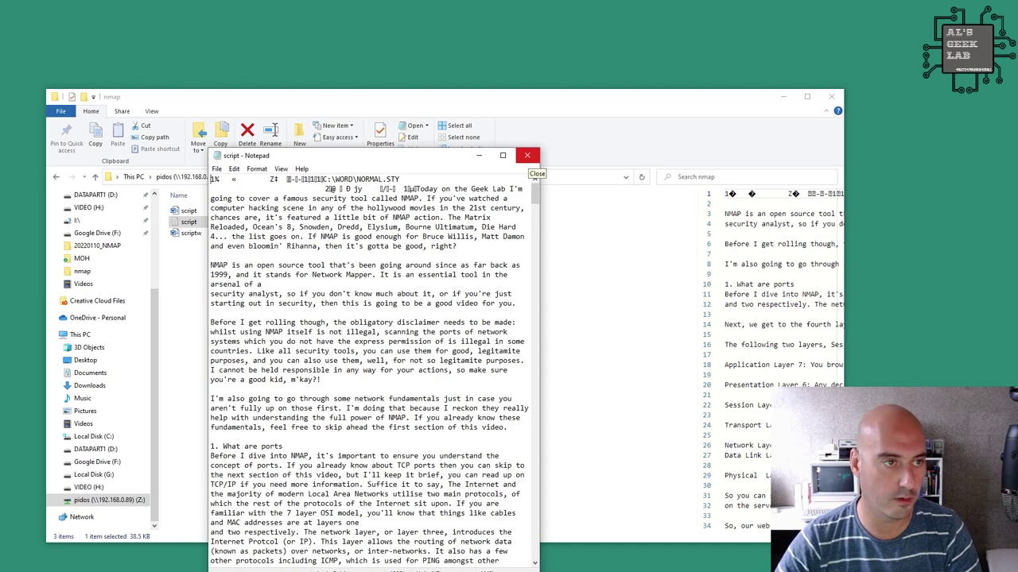
click(528, 156)
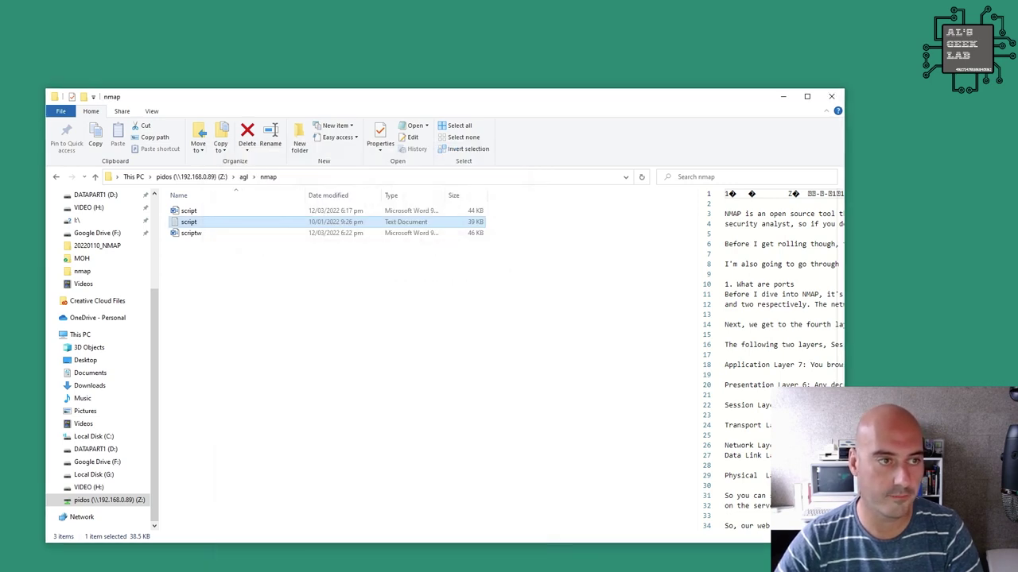
Try to open the Word document scriptw from the nmap folder in modern Word and dismiss the message.
click(191, 233)
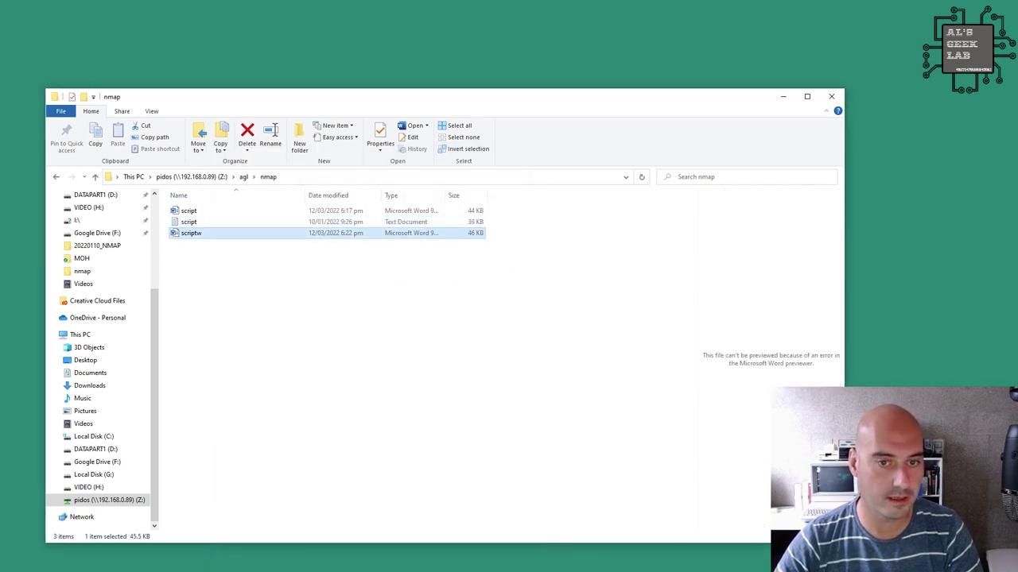
key(Return)
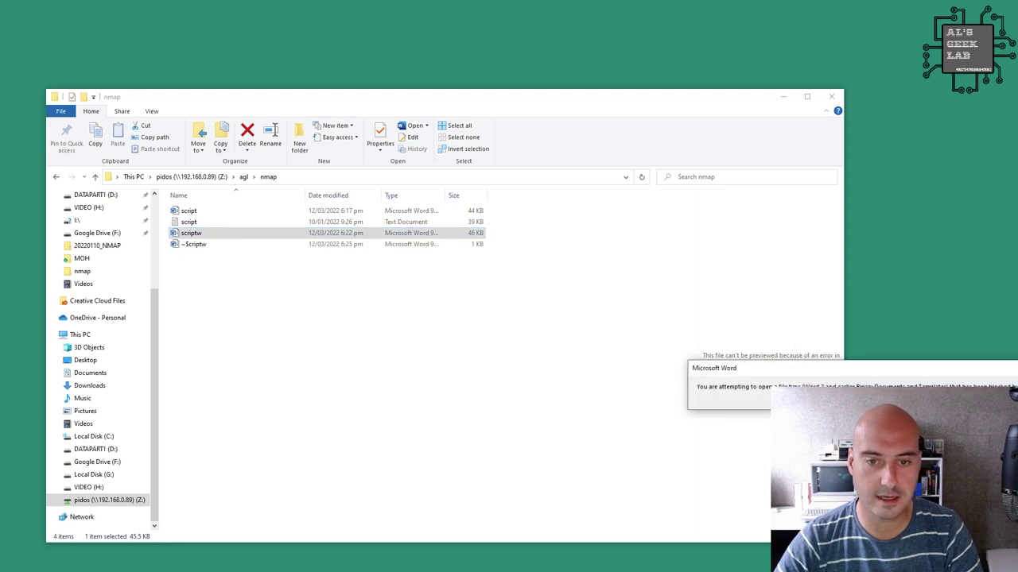
drag(891, 368, 445, 205)
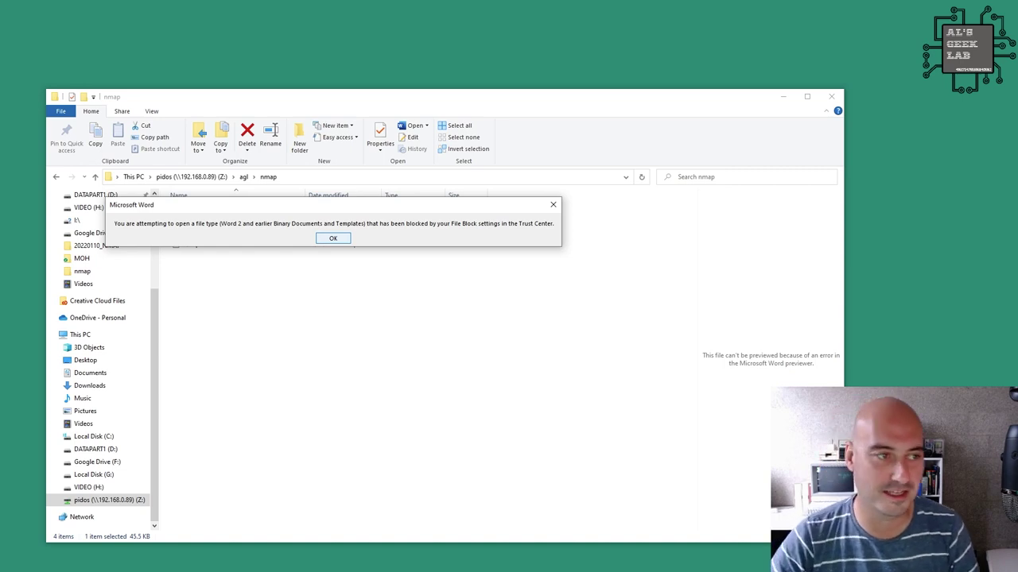
key(Return)
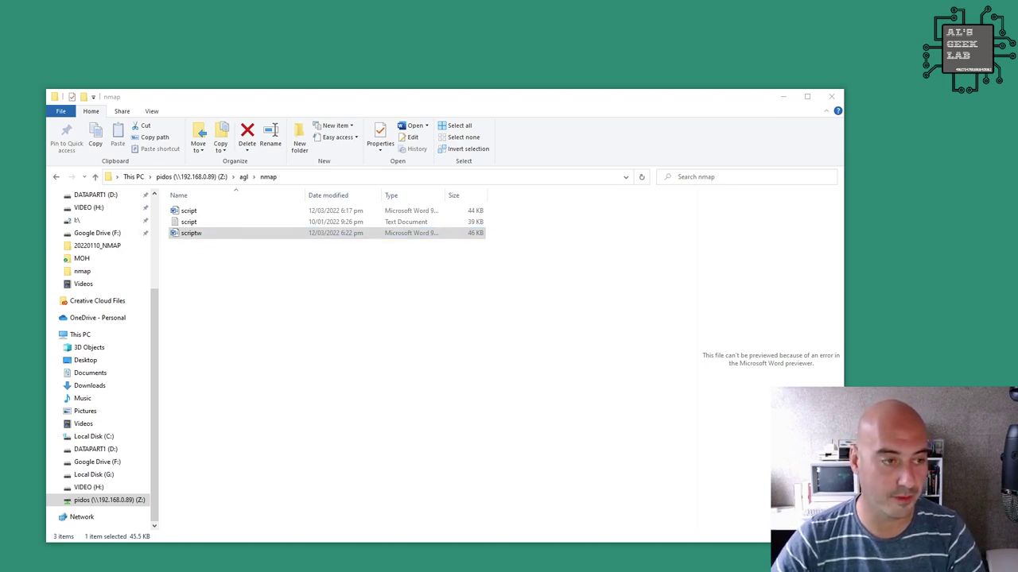
Start Microsoft Word 6.0, dismiss the Tip of the Day, and move its window fully into view.
key(super)
click(48, 434)
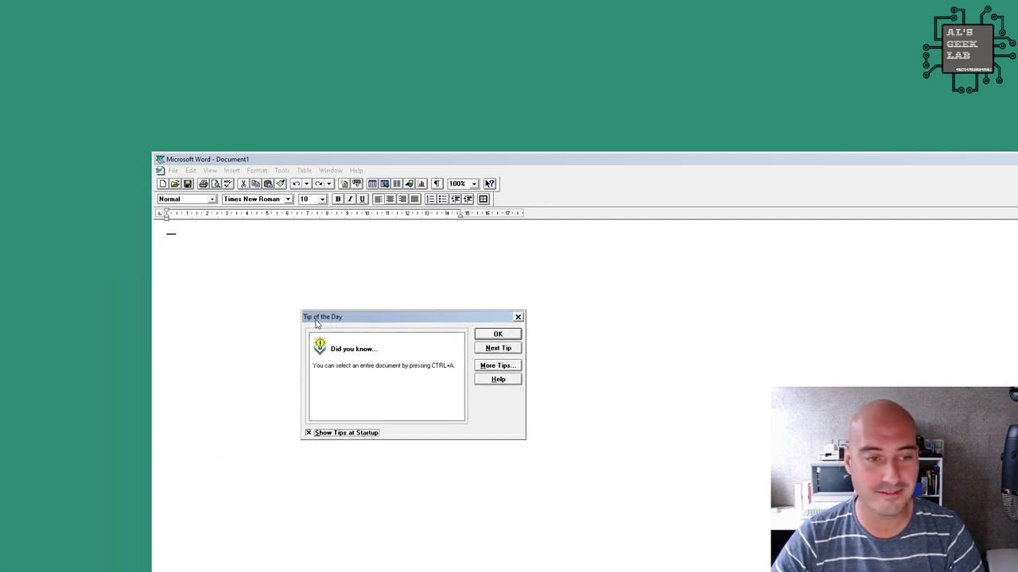
key(Return)
drag(590, 165, 460, 32)
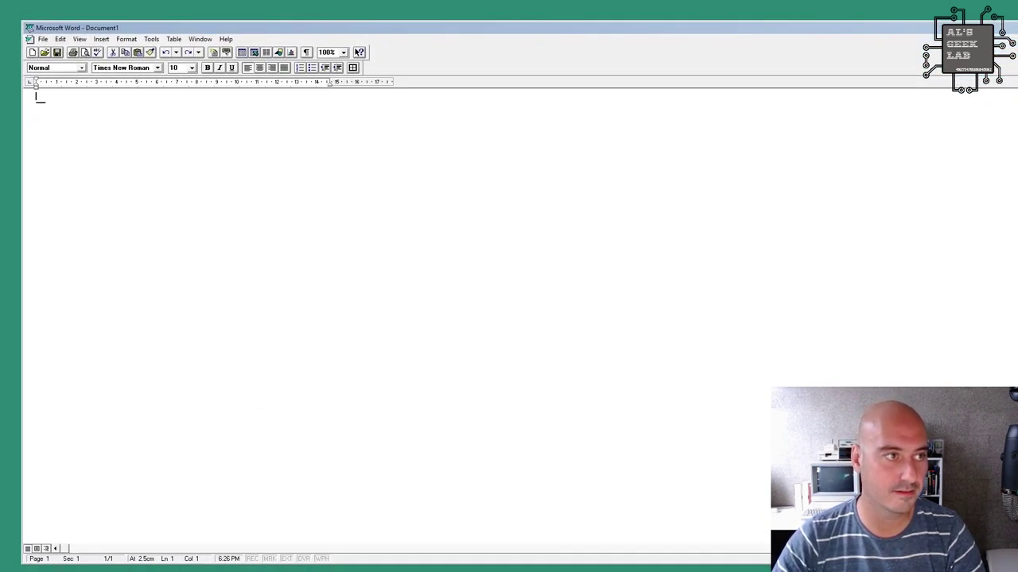
Try to open script.doc from the z:\agl\nmap folder in Word 6.0 and dismiss the message.
key(ctrl+o)
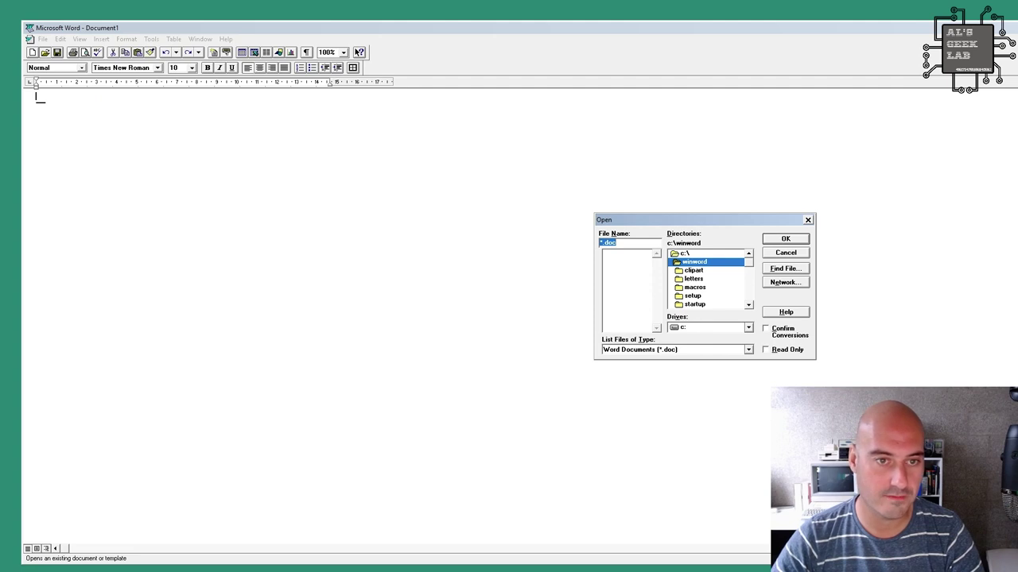
drag(636, 220, 431, 198)
click(543, 306)
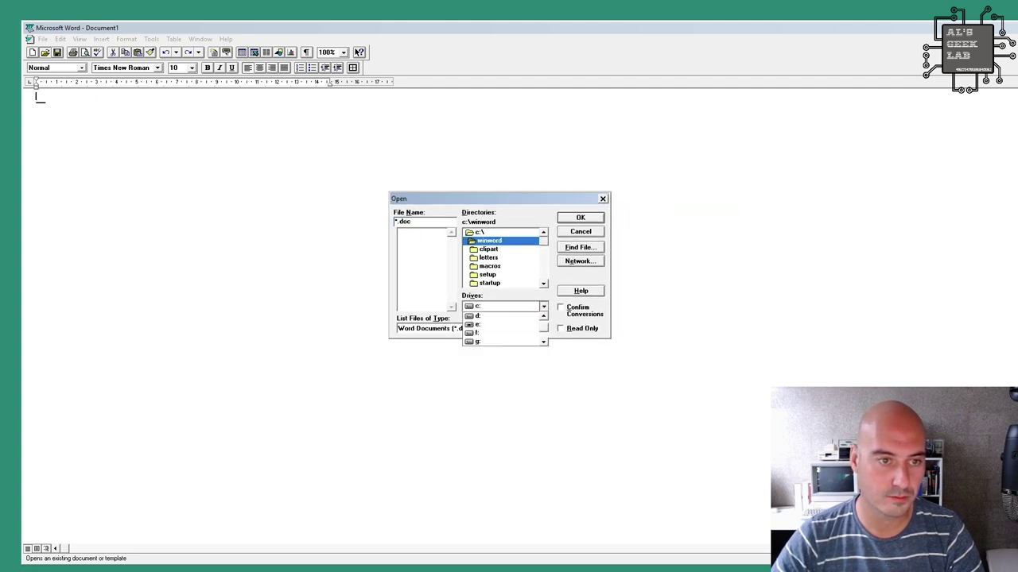
scroll(503, 328, down, 2)
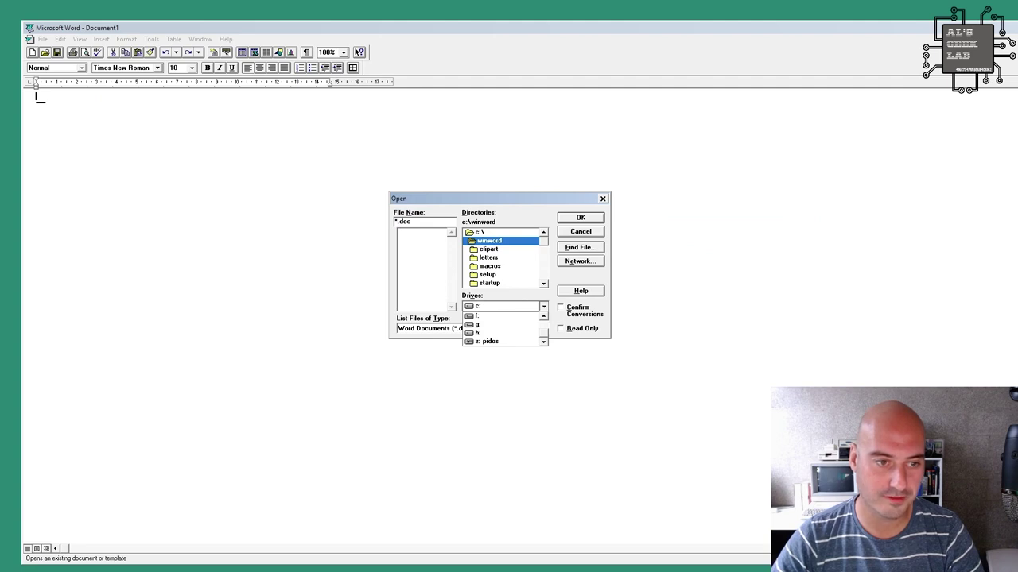
click(490, 341)
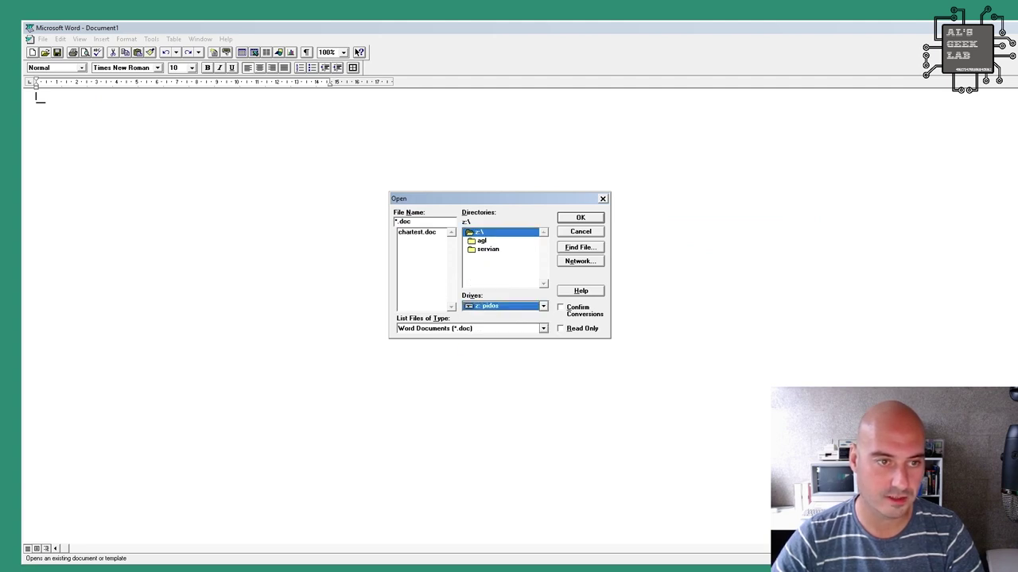
double_click(482, 240)
double_click(487, 249)
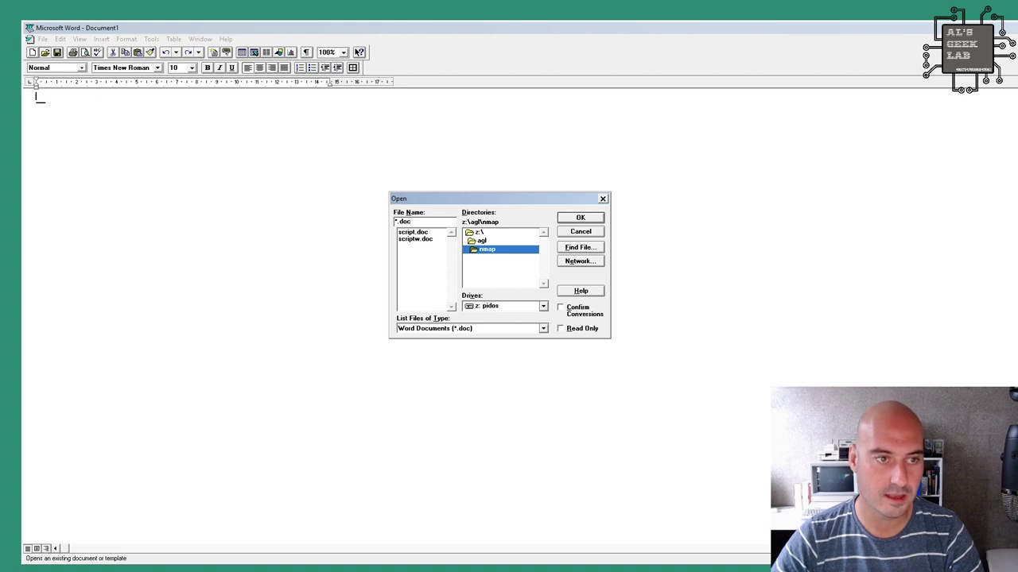
double_click(412, 231)
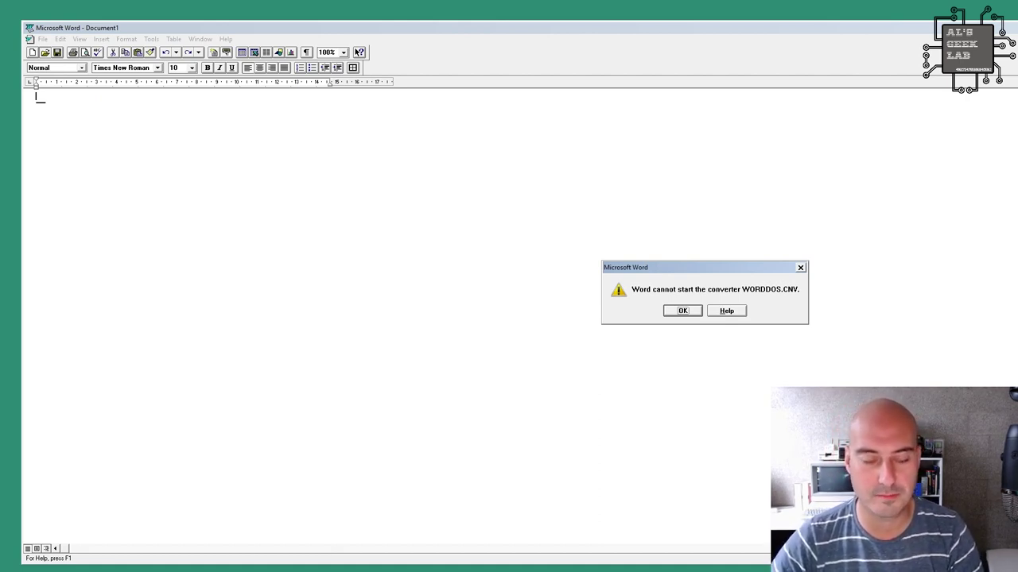
key(Return)
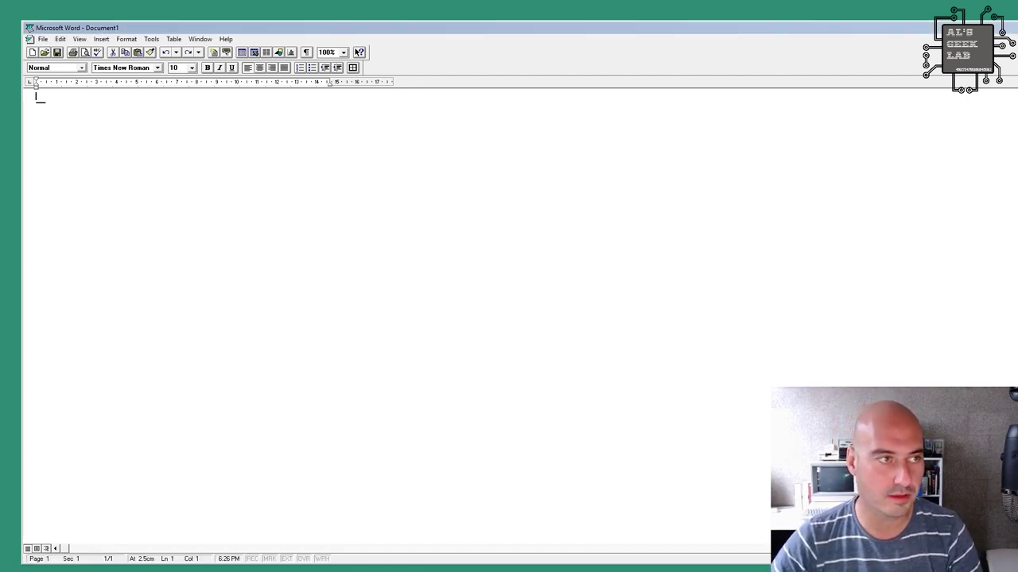
Open scriptw.doc from the z:\agl\nmap folder on the z: drive.
key(ctrl+o)
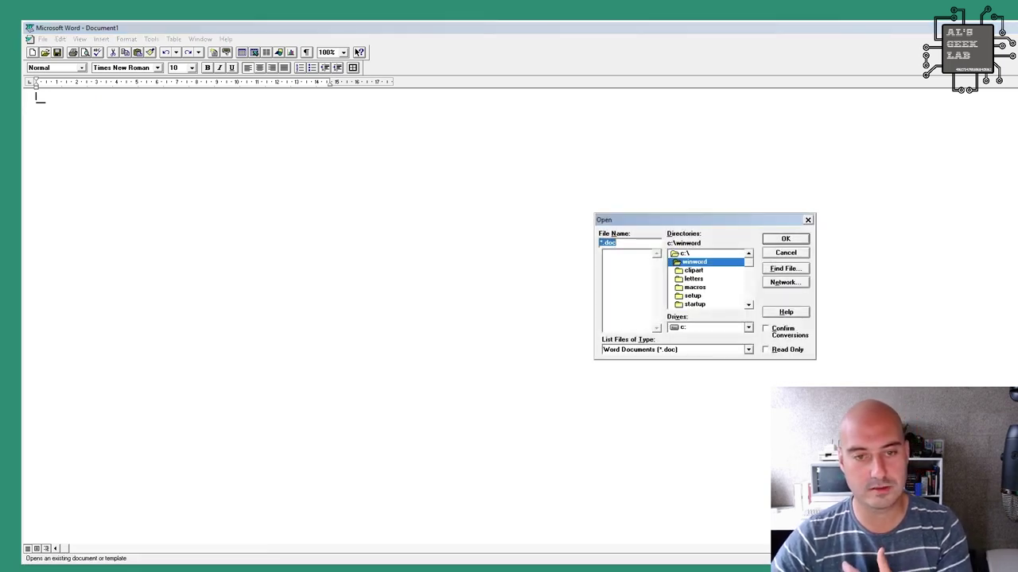
key(alt+v)
key(alt+Down)
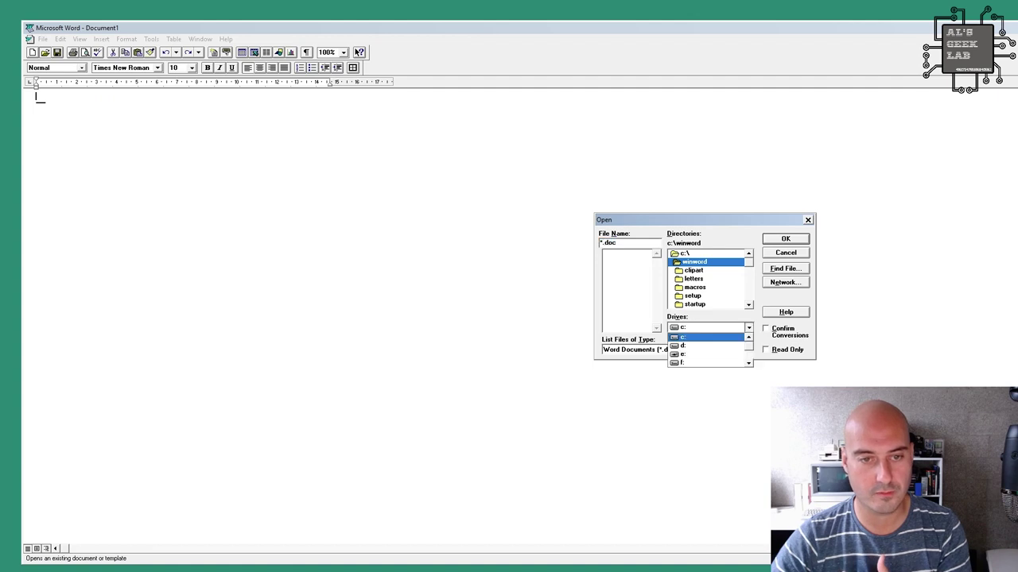
scroll(708, 350, down, 3)
key(End)
key(Return)
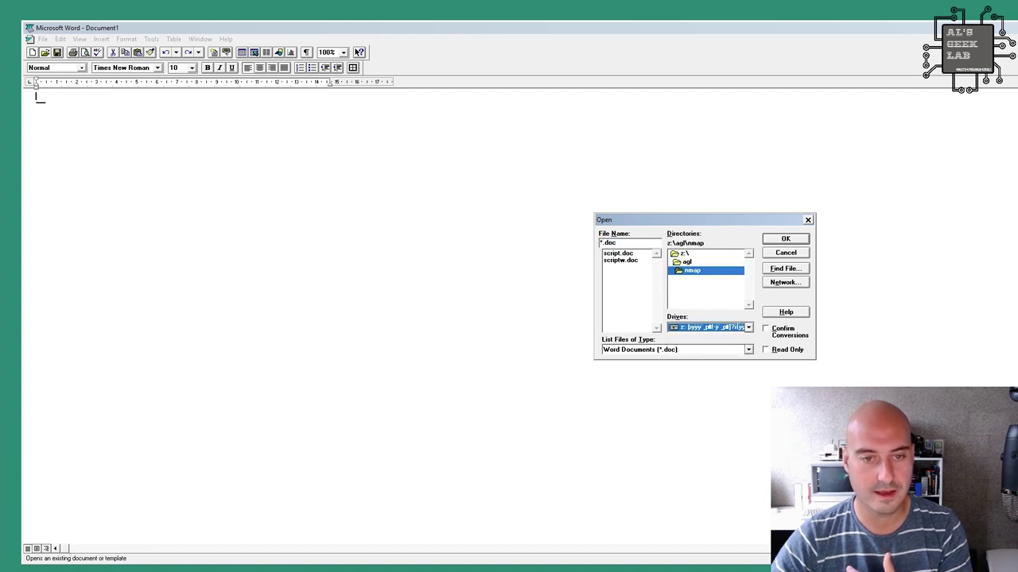
click(620, 260)
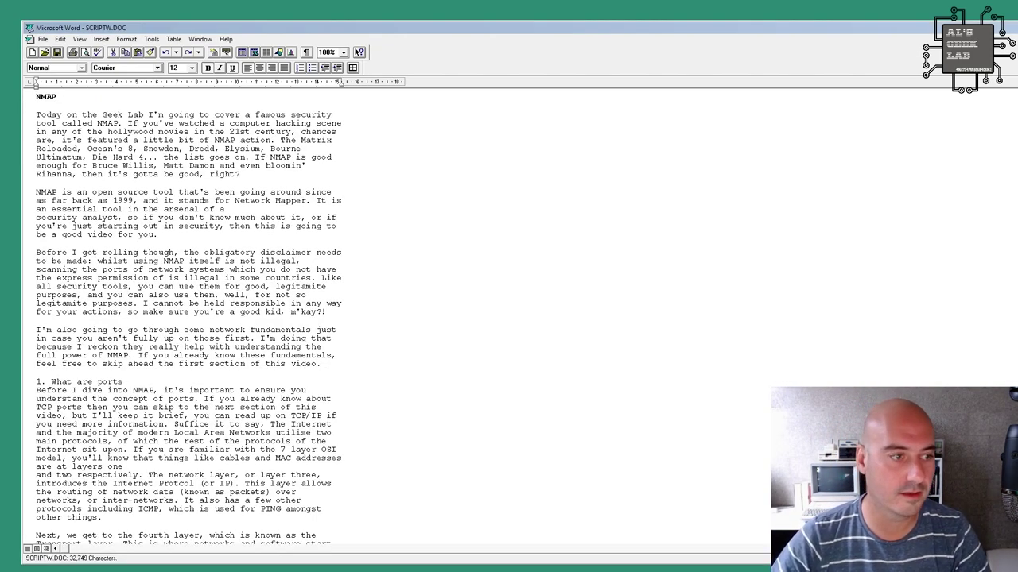
Look over the start of the script and toggle bold on its NMAP heading.
scroll(380, 318, down, 14)
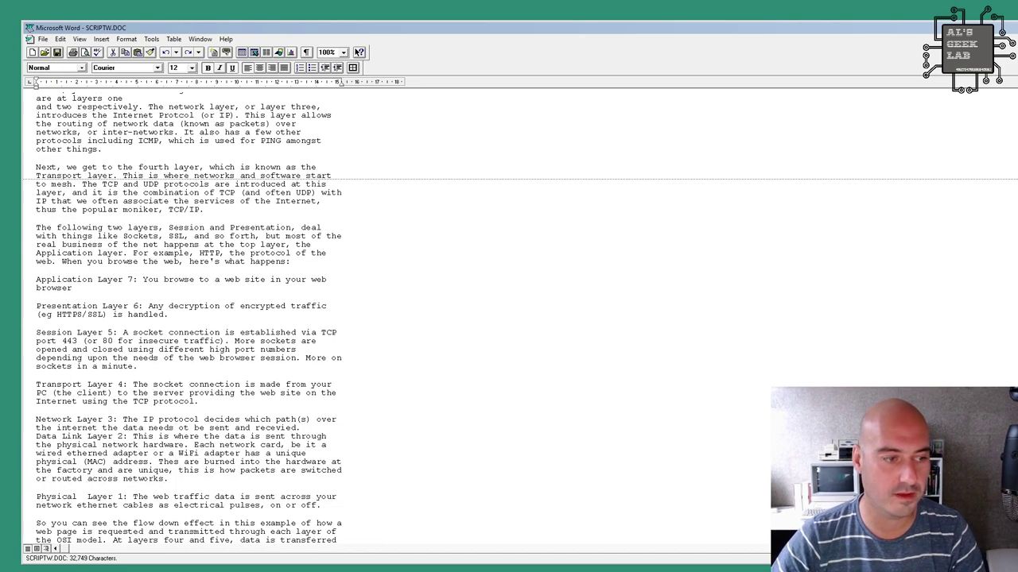
scroll(380, 318, up, 13)
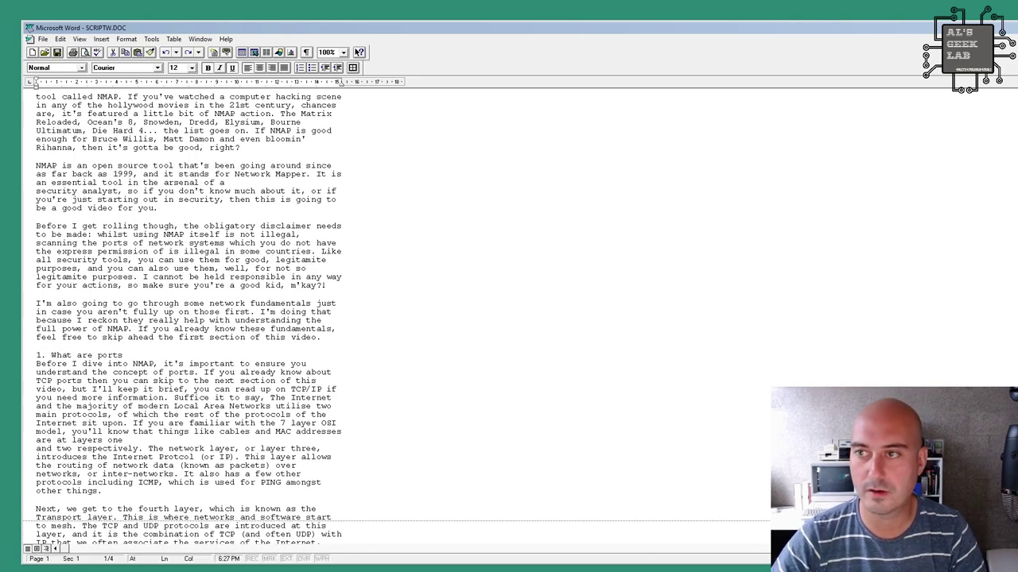
scroll(380, 318, up, 1)
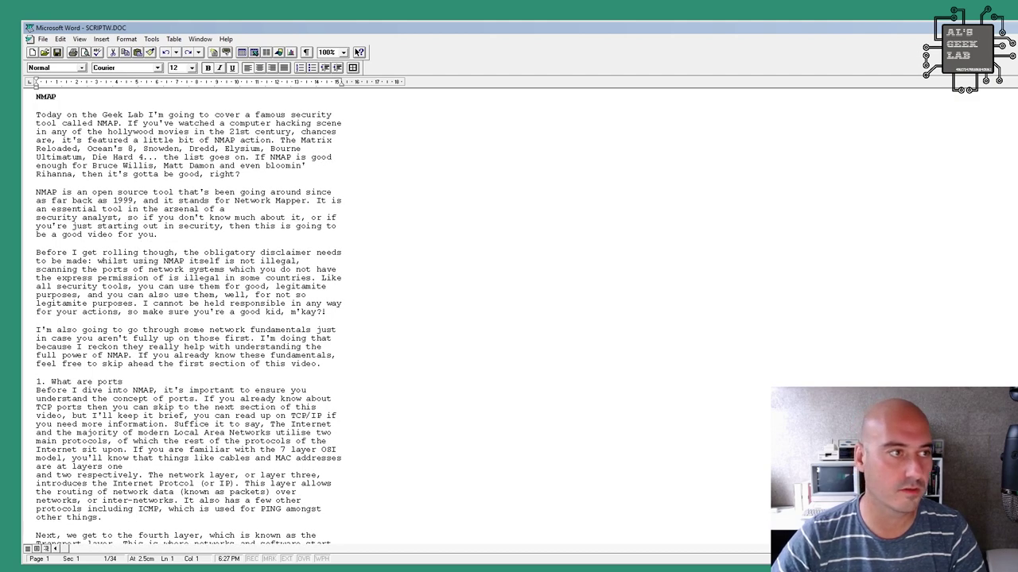
double_click(36, 96)
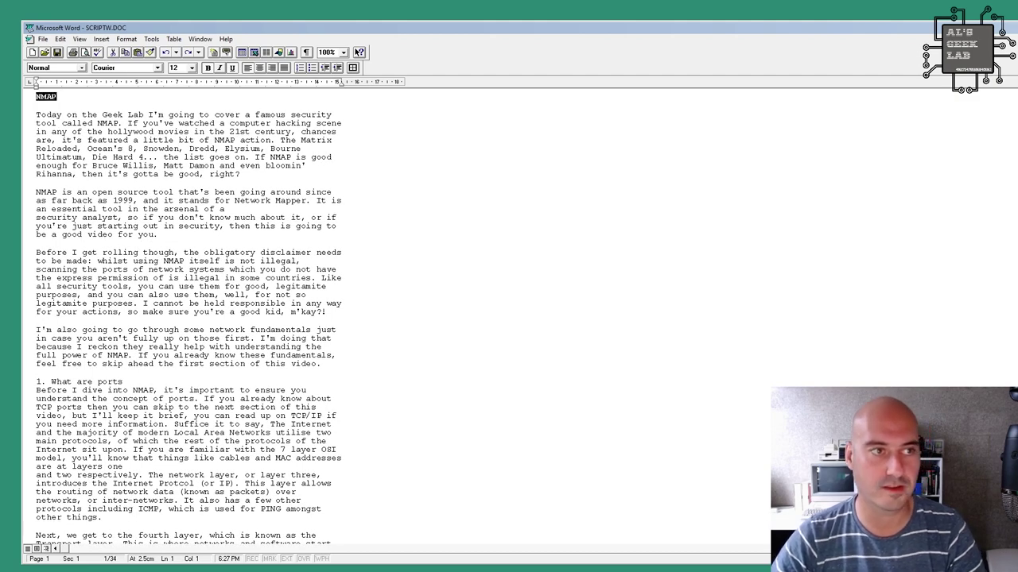
key(ctrl+b)
Review the script through its host discovery section and narrow the Word window to about the width of the text column.
scroll(380, 318, down, 8)
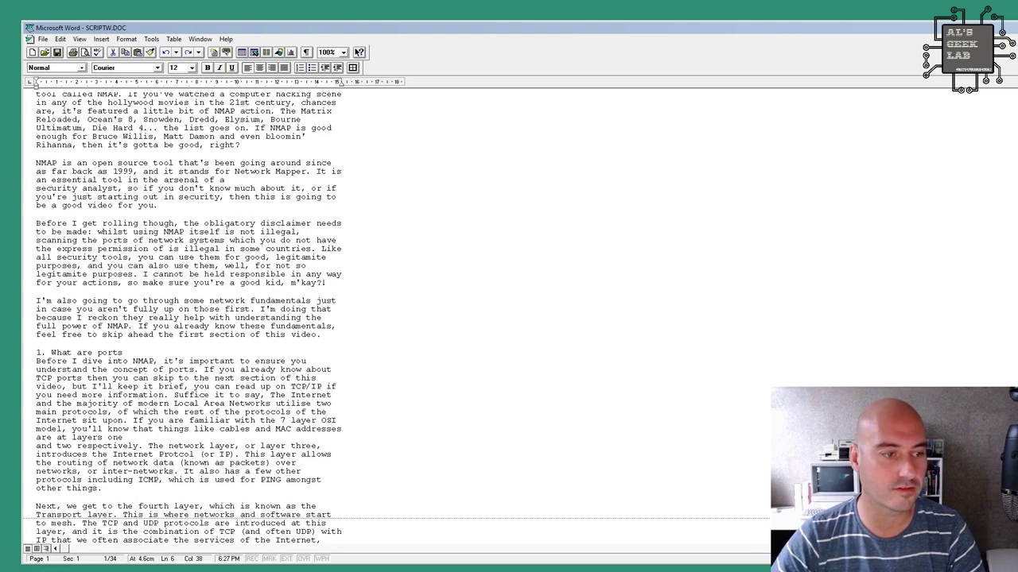
scroll(380, 318, down, 9)
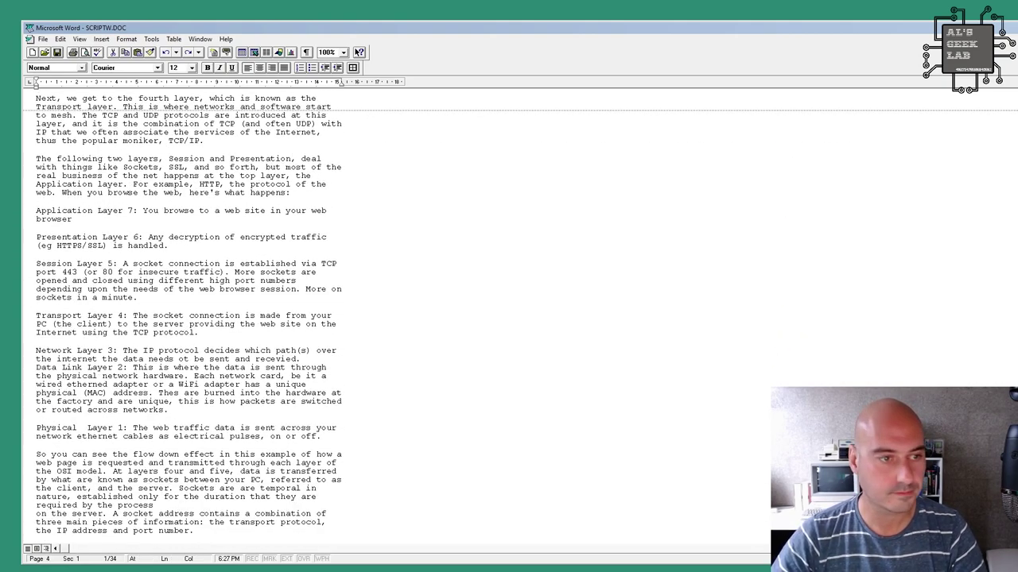
scroll(380, 318, down, 20)
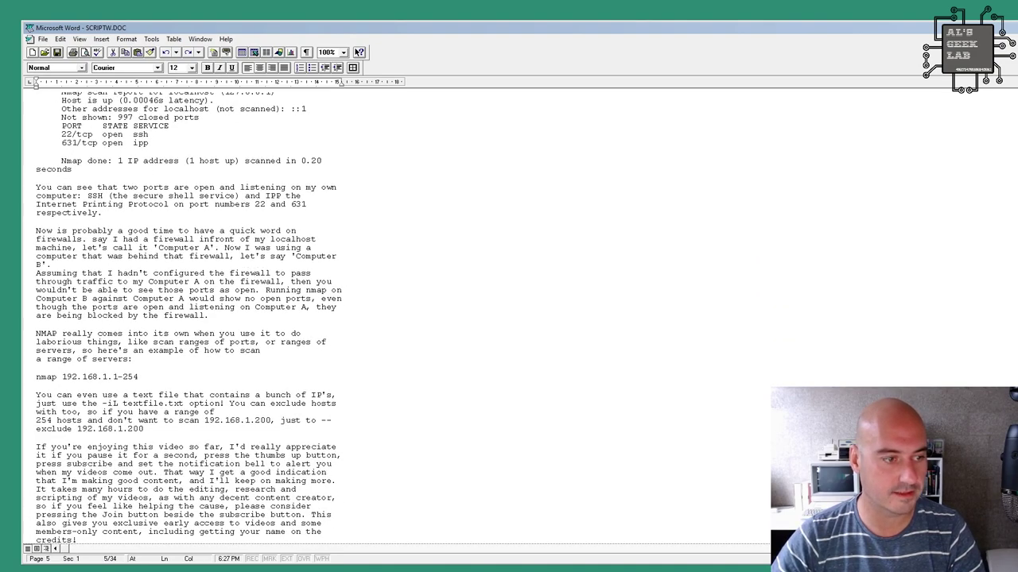
scroll(380, 318, down, 13)
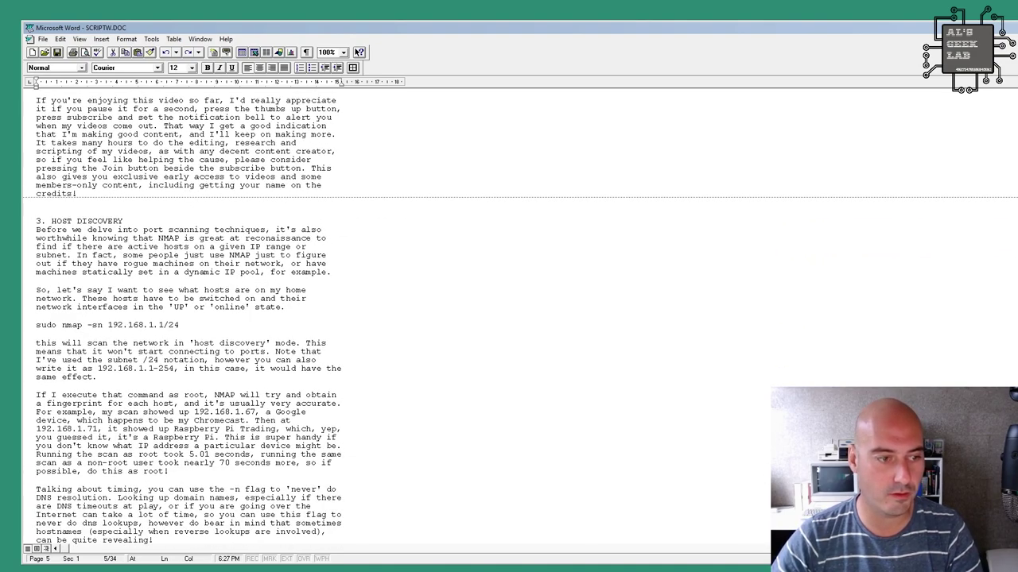
scroll(393, 318, down, 10)
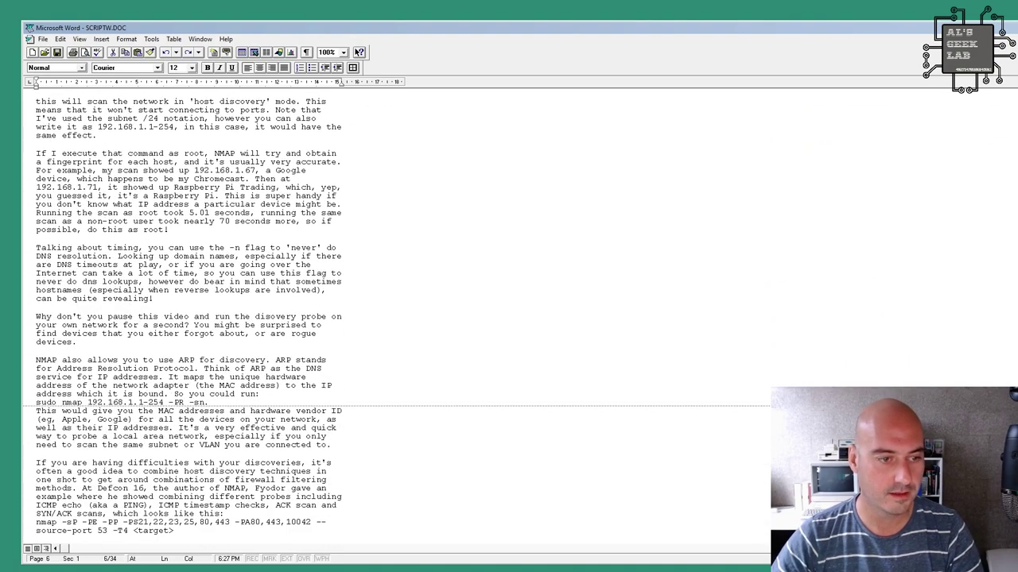
scroll(392, 318, down, 6)
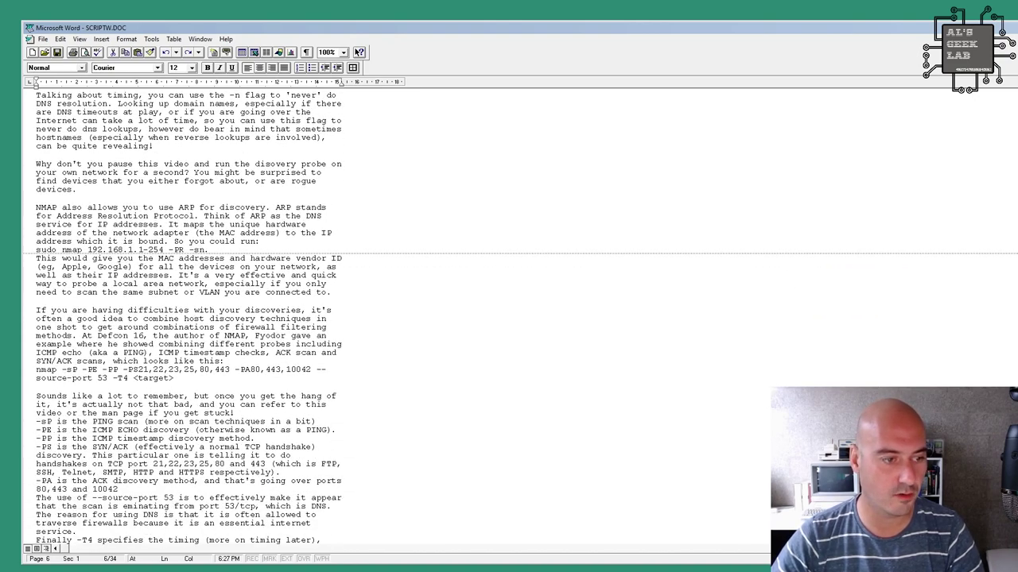
scroll(393, 318, down, 2)
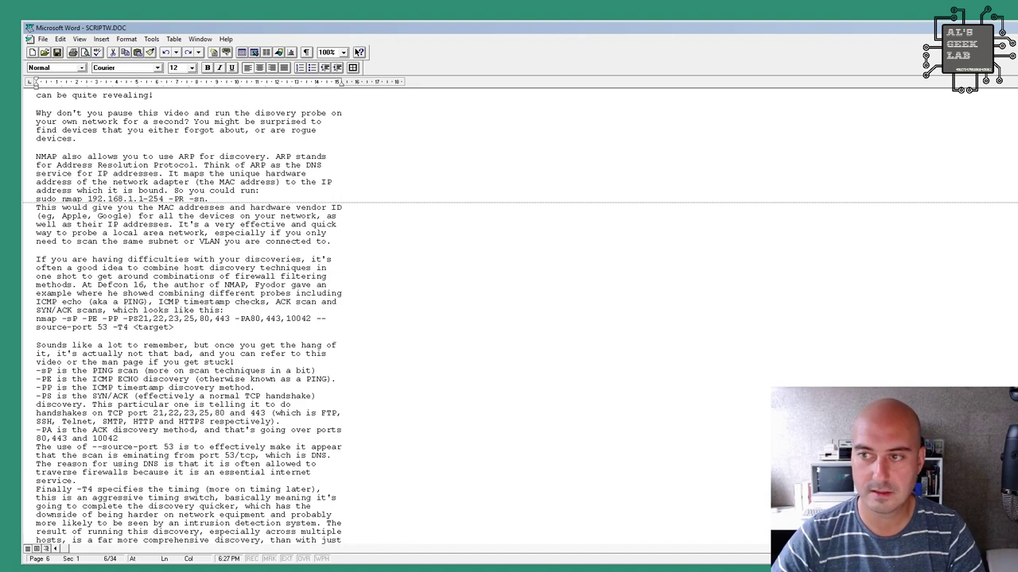
drag(1016, 318, 454, 318)
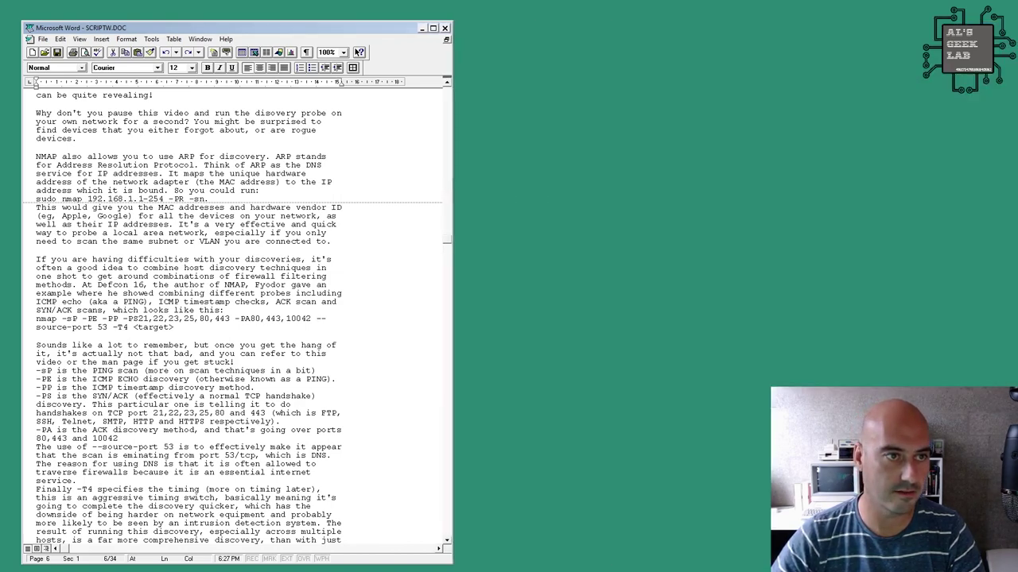
scroll(232, 318, up, 8)
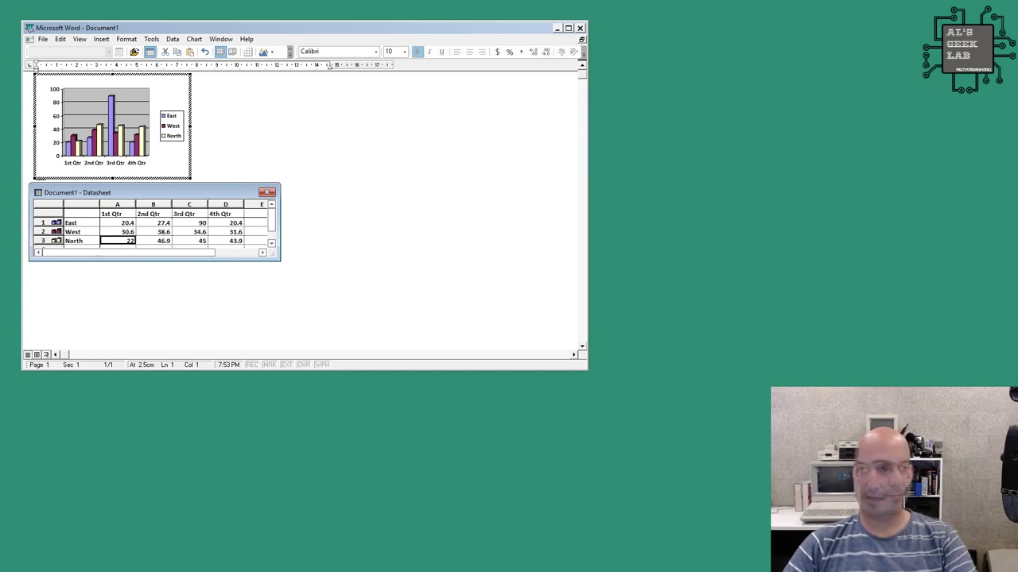
Set the chart's North values to 66 for 1st Qtr and 77 for 2nd Qtr, and return to the document.
text(66)
key(Return)
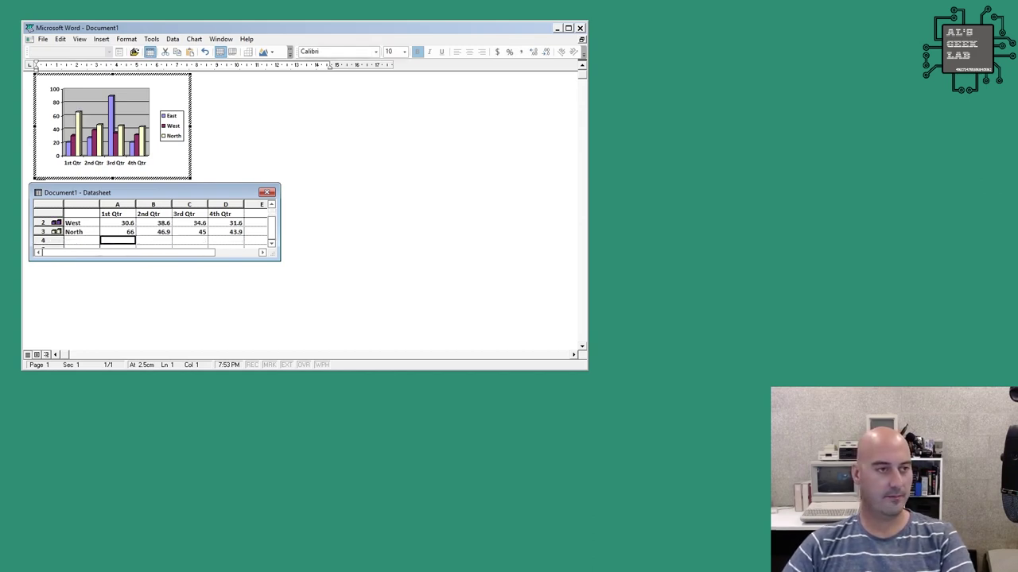
click(153, 232)
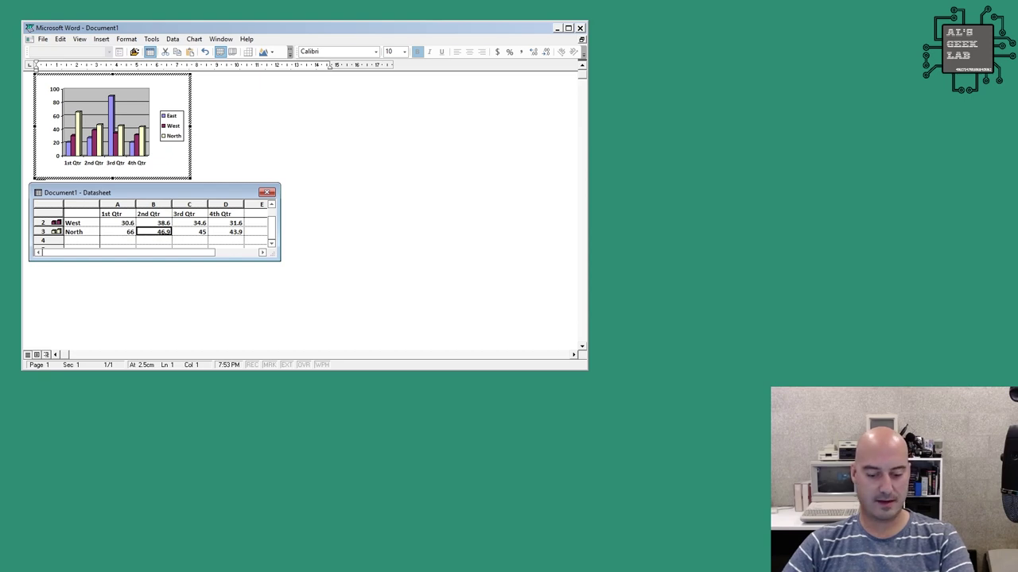
text(77)
key(Return)
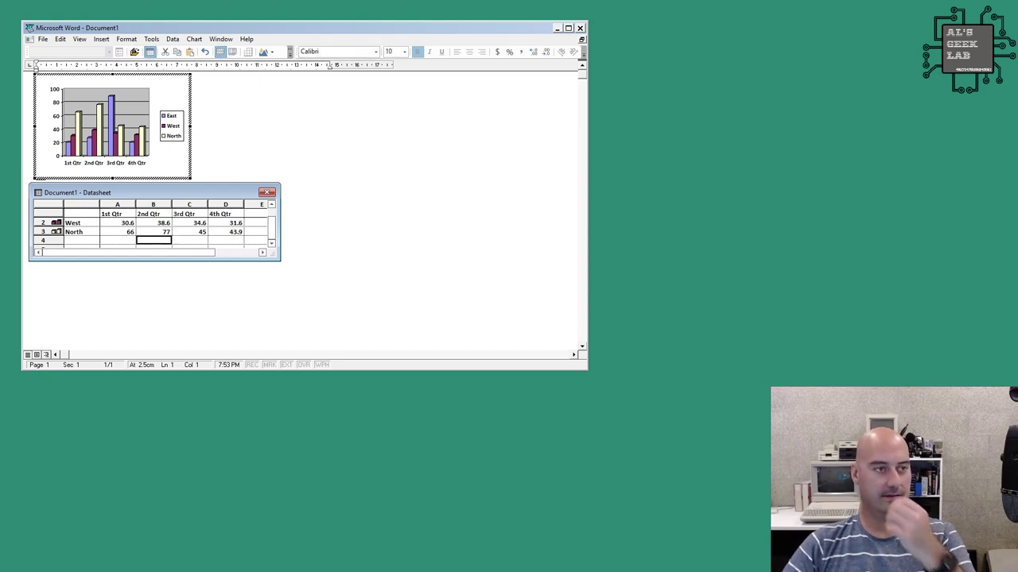
click(189, 190)
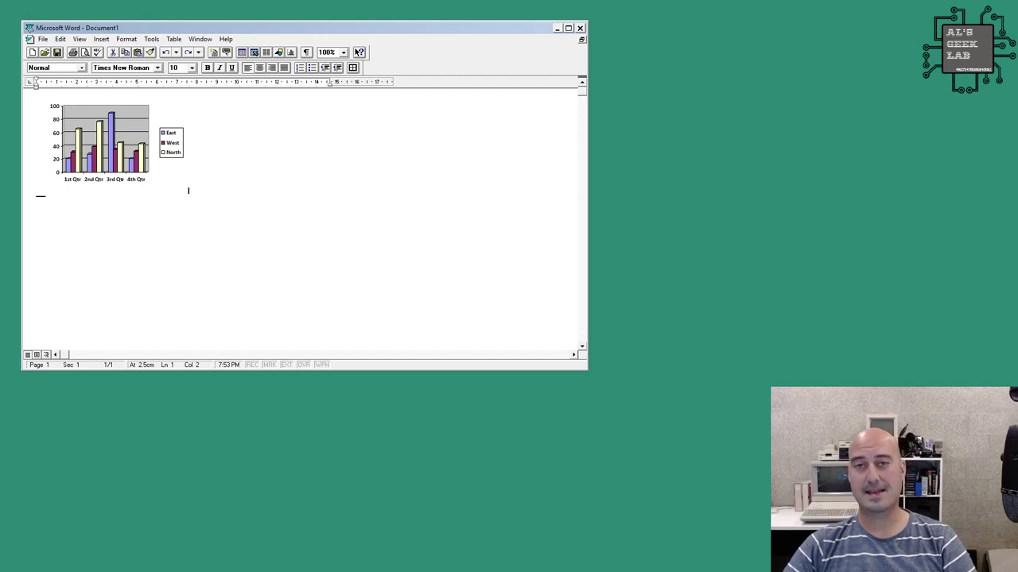
key(alt+i)
key(Down)
key(Down)
key(Down)
key(Down)
key(Down)
key(Down)
key(Down)
key(Down)
key(Down)
key(Down)
key(Down)
key(Down)
key(Down)
key(Escape)
key(Escape)
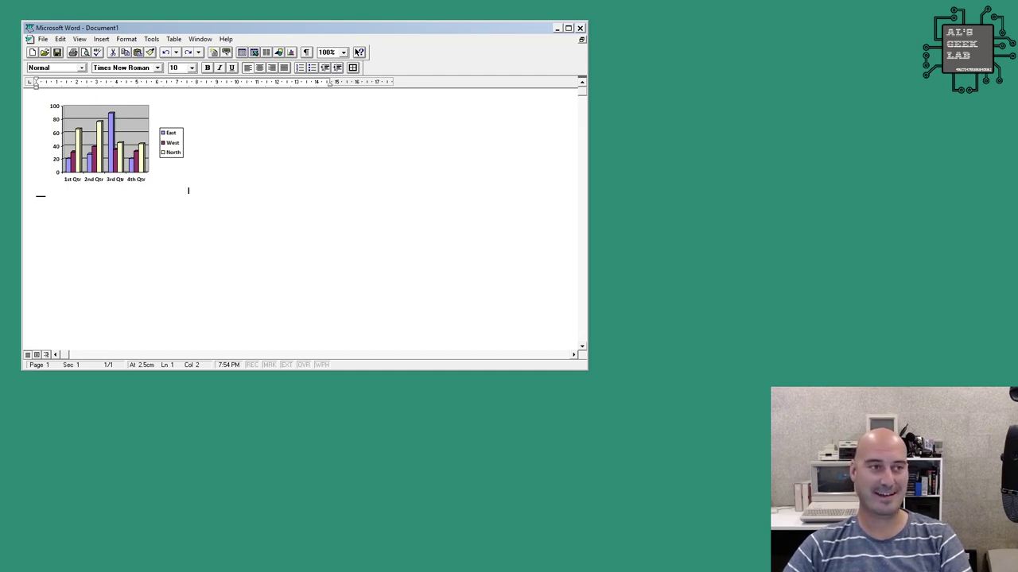
Reopen the embedded chart for editing to view its datasheet, and return to the document.
double_click(188, 191)
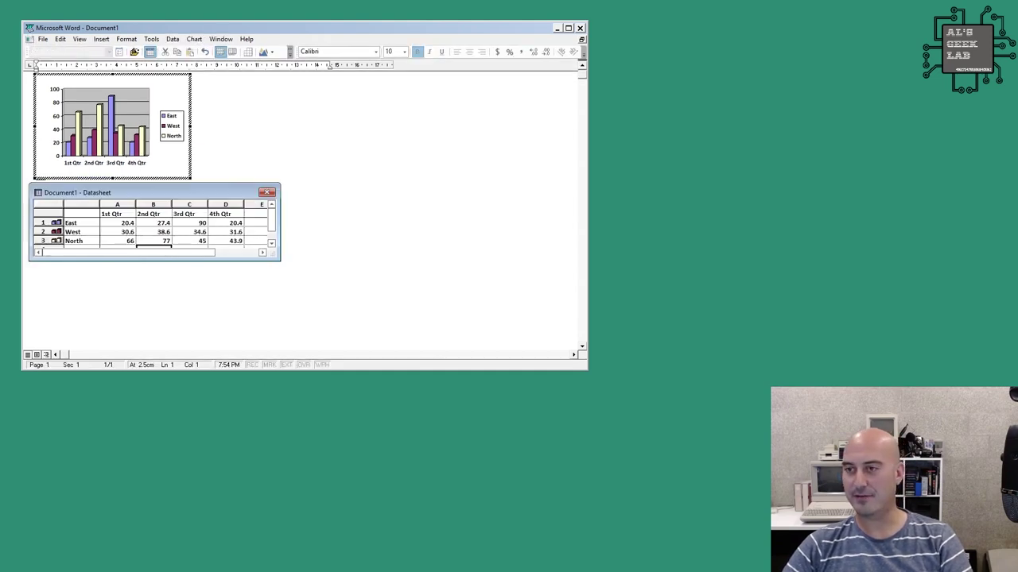
key(Escape)
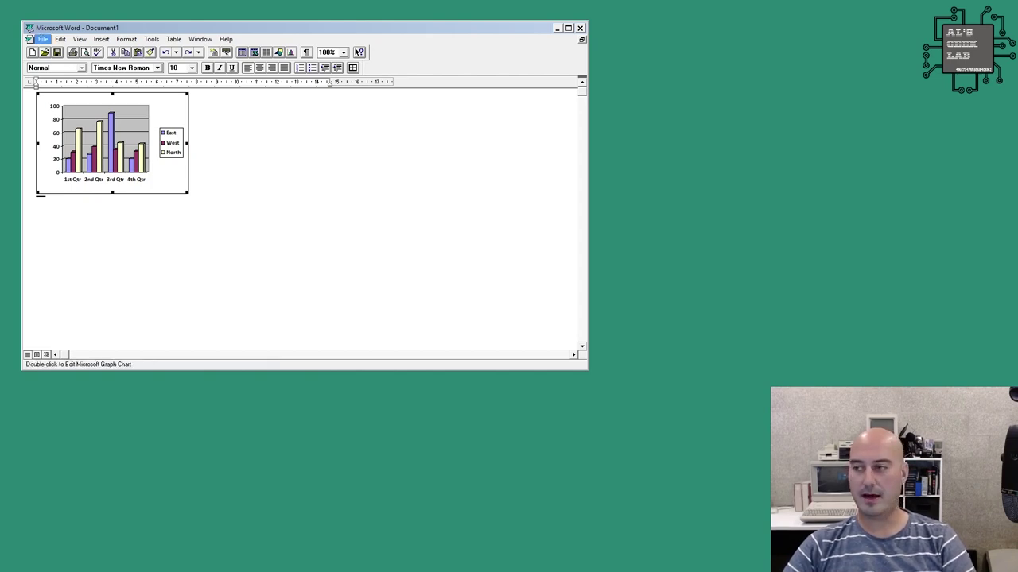
key(Escape)
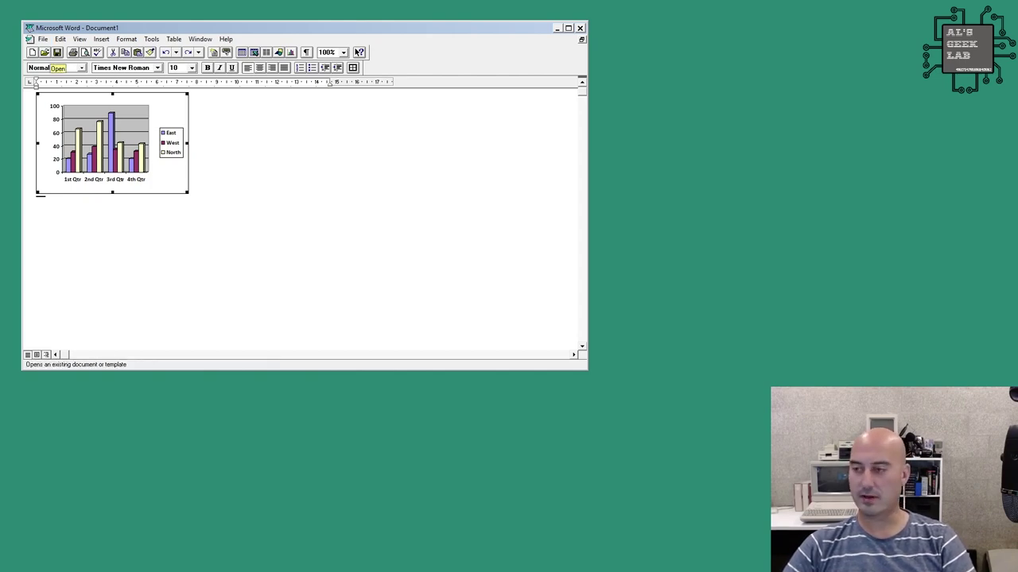